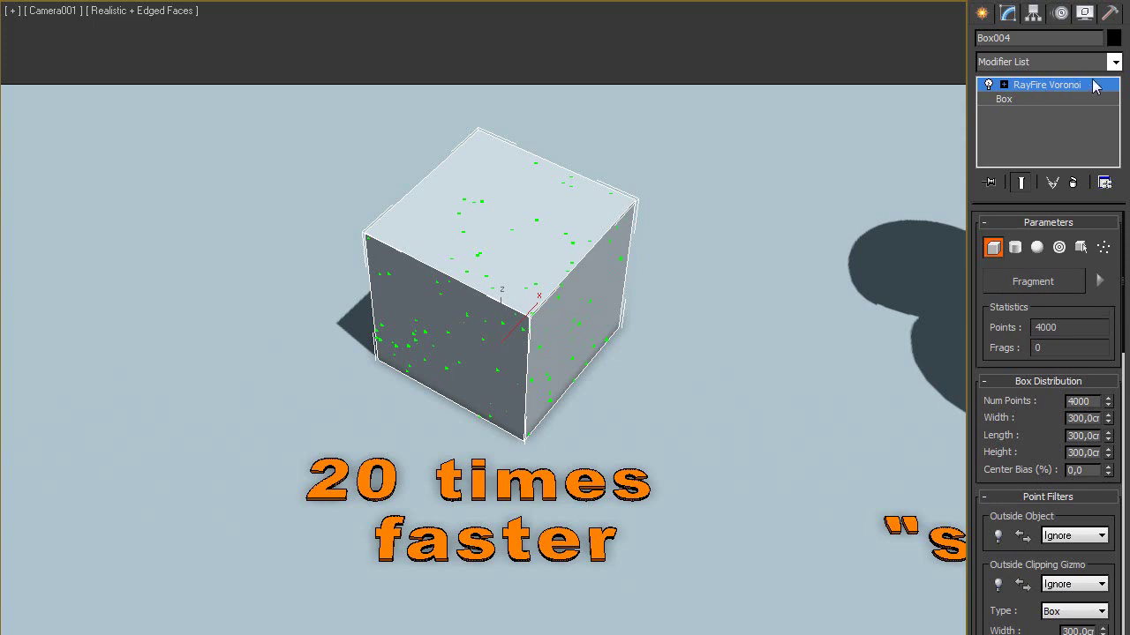
pyautogui.click(1117, 64)
pyautogui.moveTo(1115, 115); pyautogui.dragTo(1114, 372)
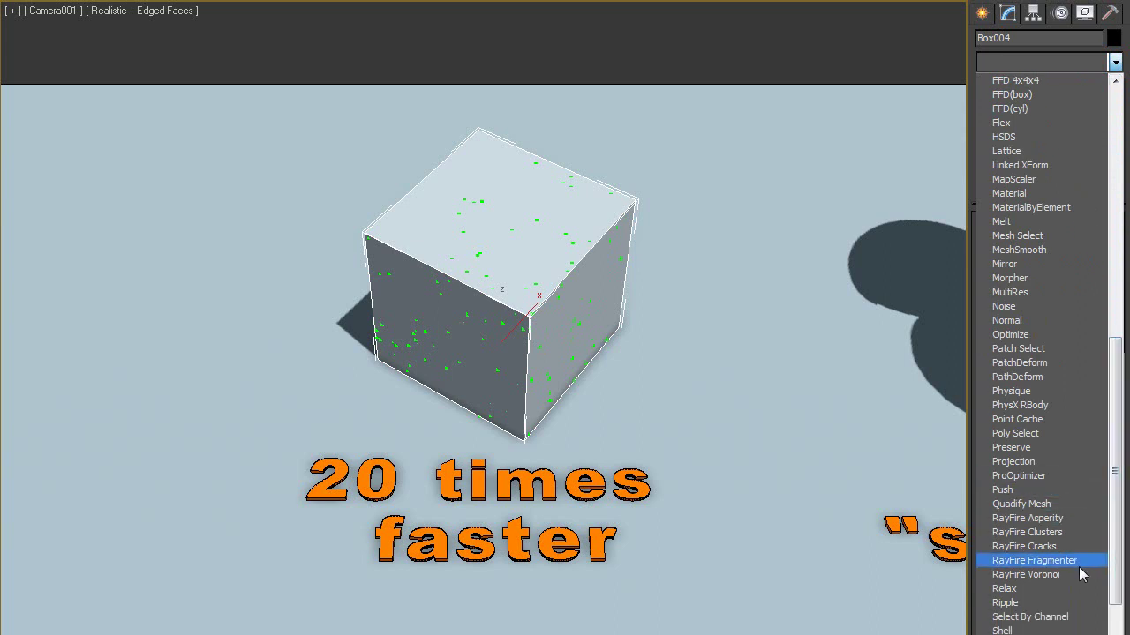
pyautogui.click(1110, 563)
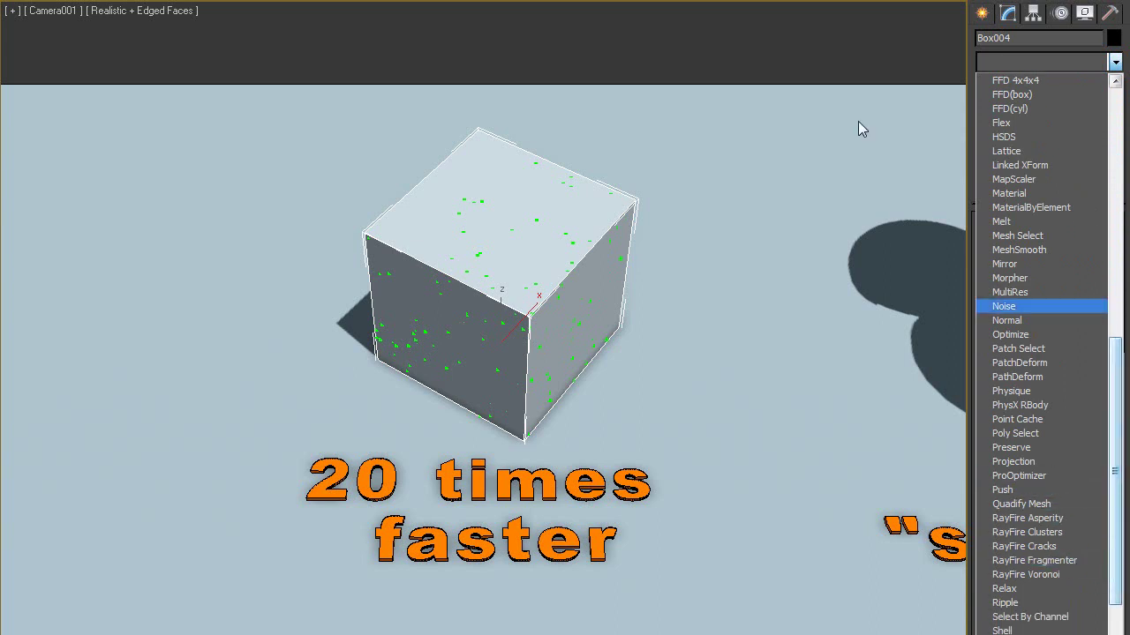
pyautogui.press('Escape')
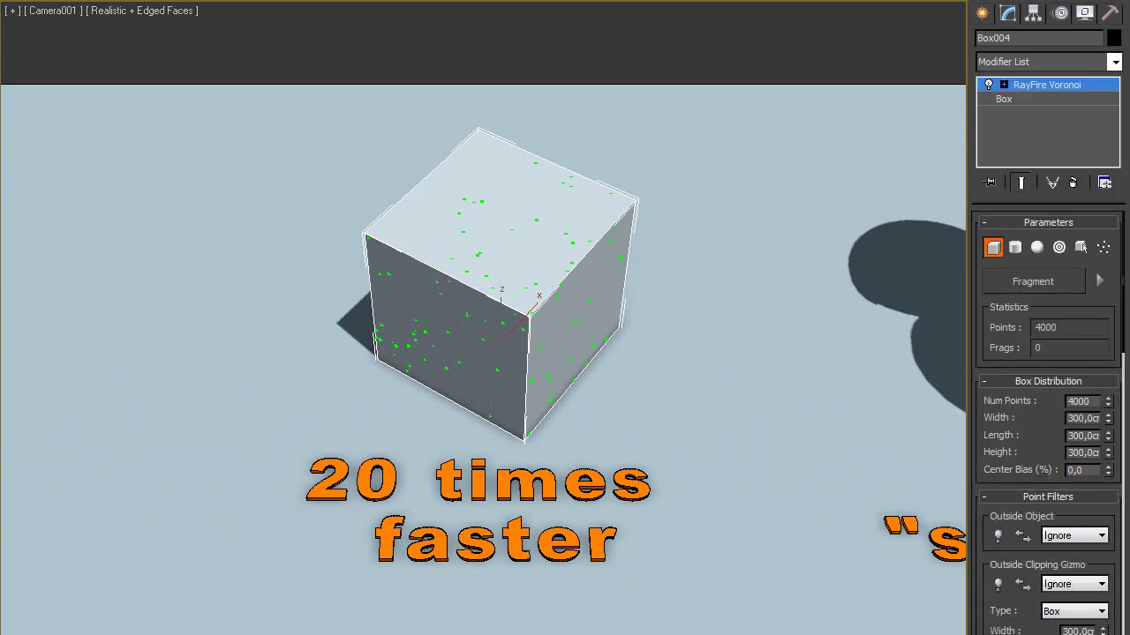
# Select the box and inspect its RayFire Voronoi point cloud in wireframe, keeping 4000 points, and return to shaded display.
pyautogui.click(480, 492)
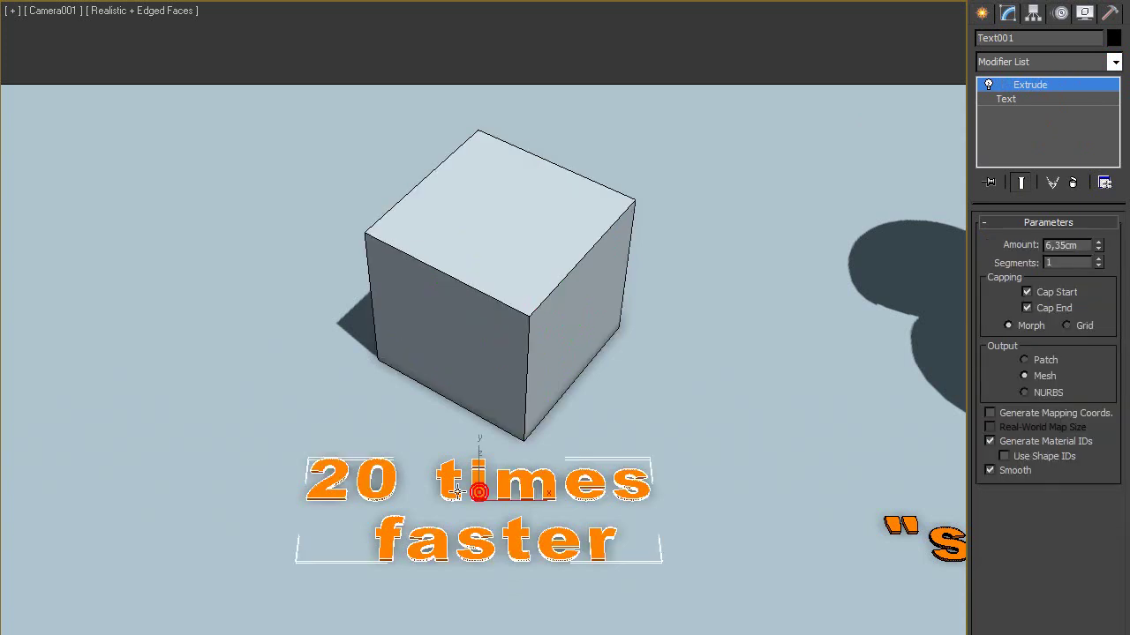
pyautogui.click(534, 295)
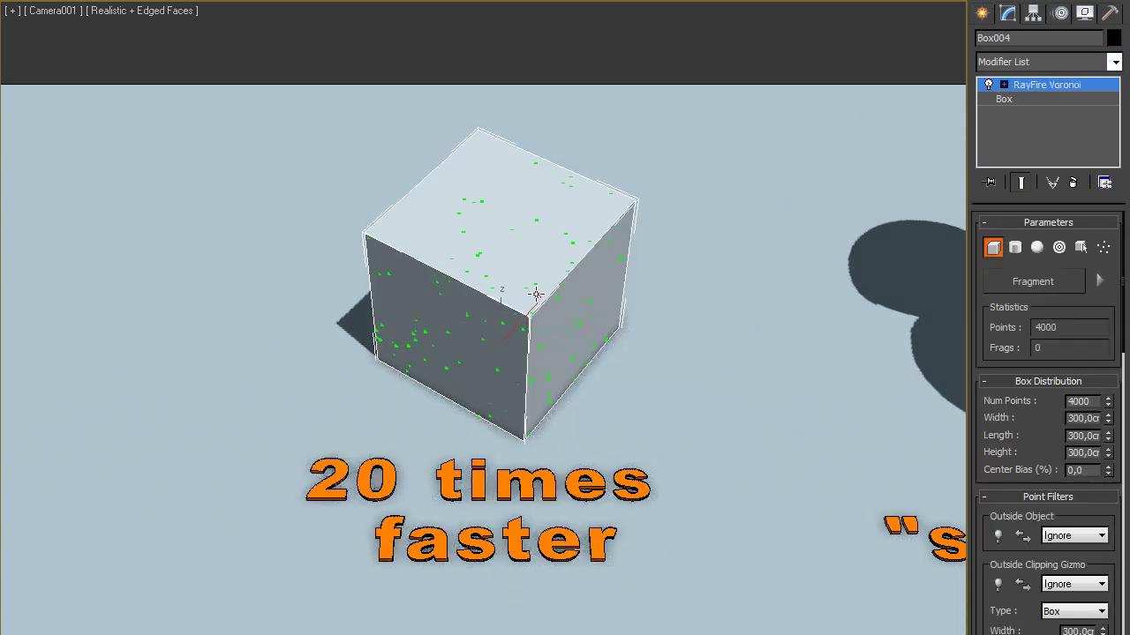
pyautogui.press('F3')
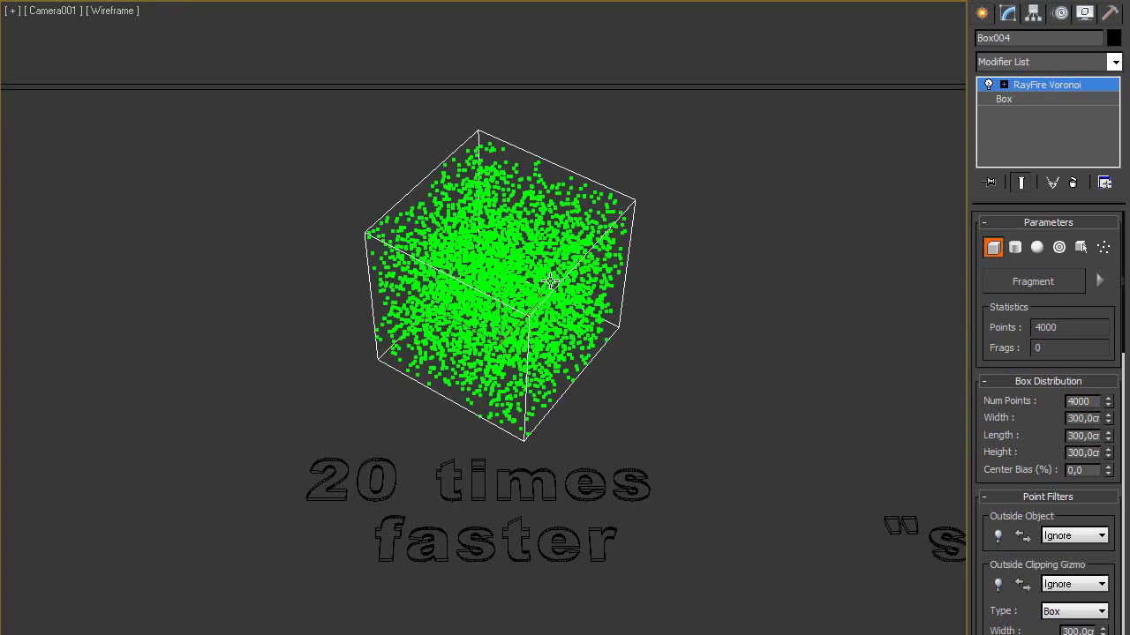
pyautogui.moveTo(1089, 400); pyautogui.dragTo(988, 391)
pyautogui.press('Return')
pyautogui.press('F3')
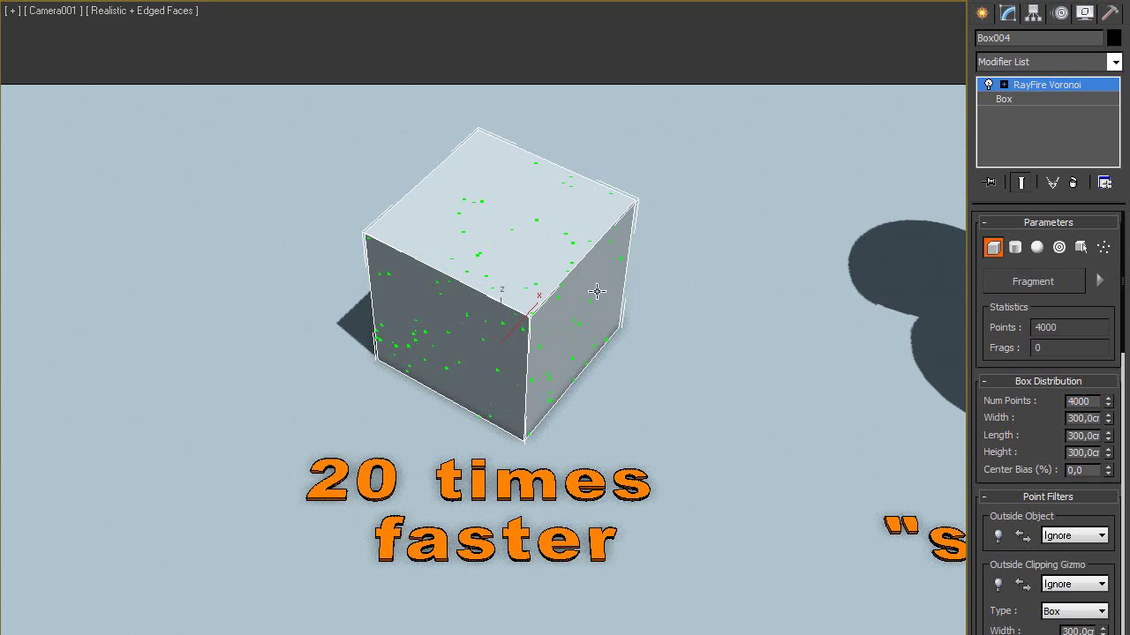
# Fragment the box with its 4000 Voronoi points and check the inner fragments in wireframe display.
pyautogui.click(995, 281)
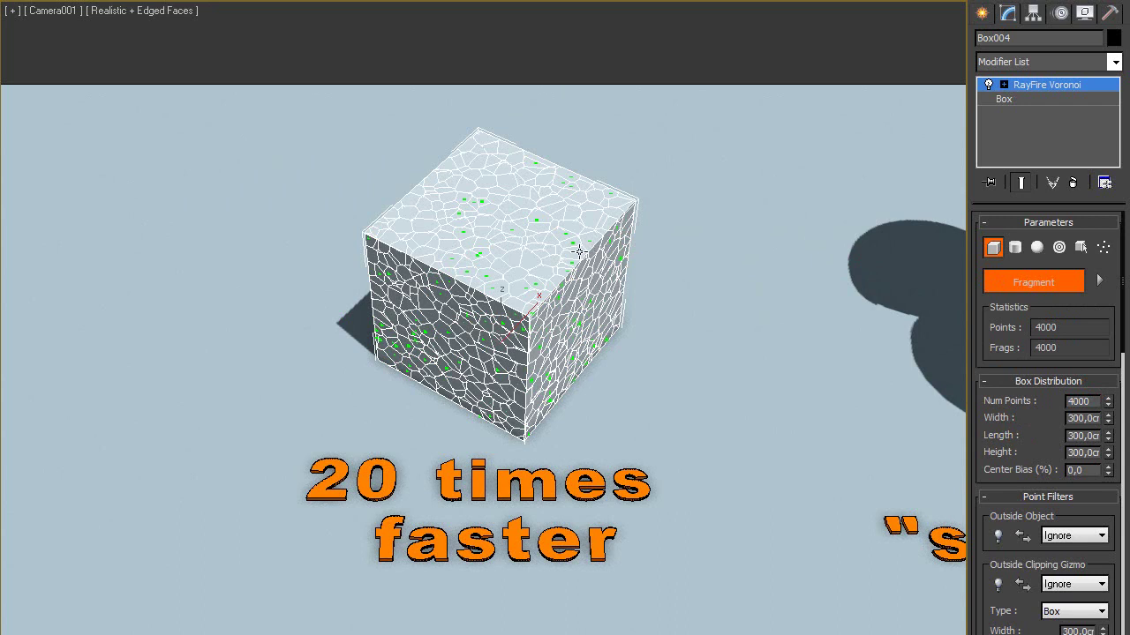
pyautogui.press('F3')
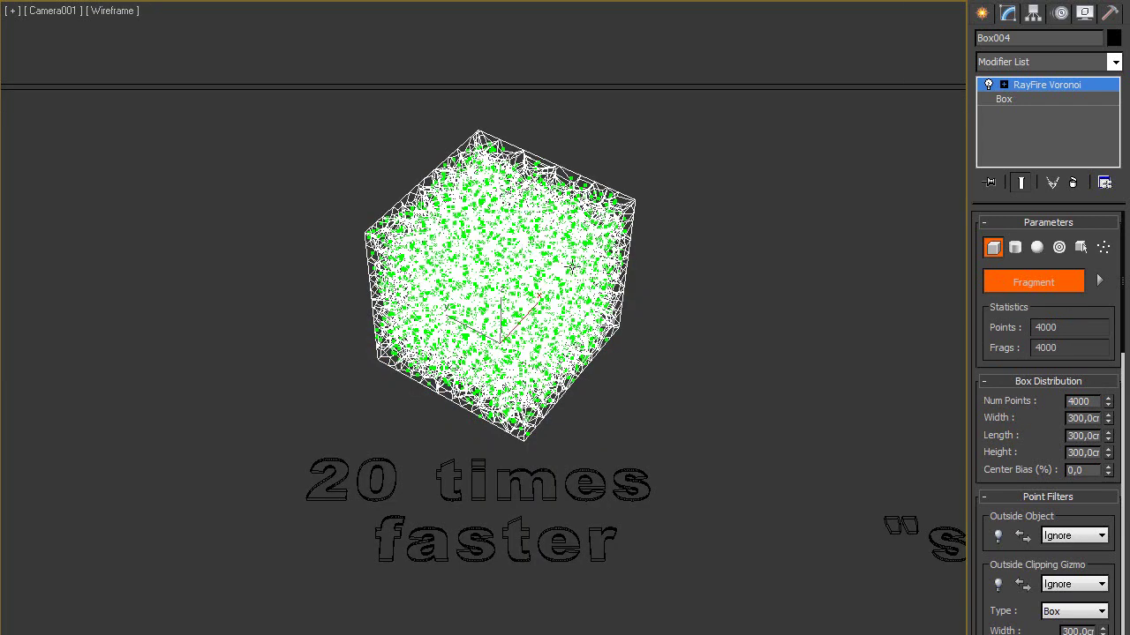
pyautogui.press('F3')
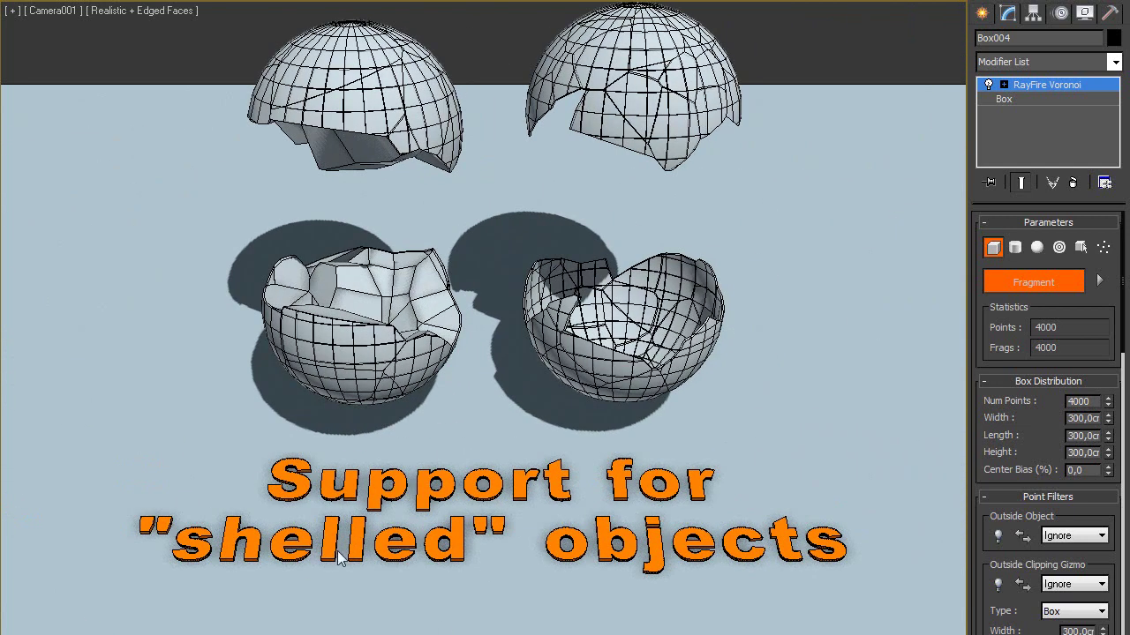
# Select the two broken spheres in turn to compare their RayFire Fragmenter and RayFire Voronoi results, and hide the edged faces.
pyautogui.click(394, 333)
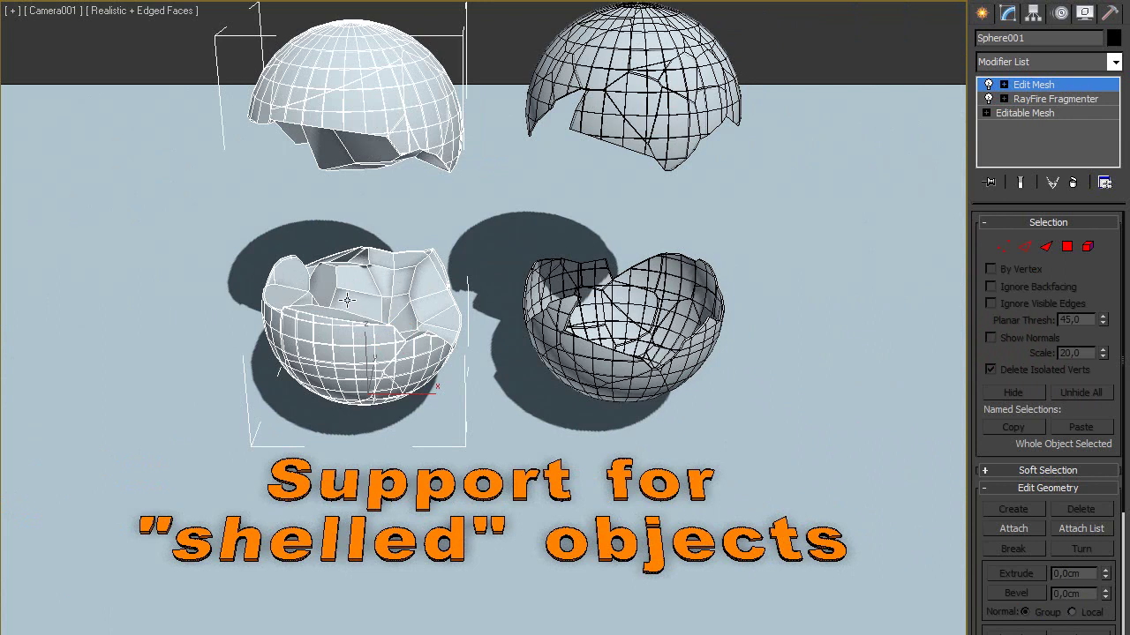
pyautogui.click(592, 356)
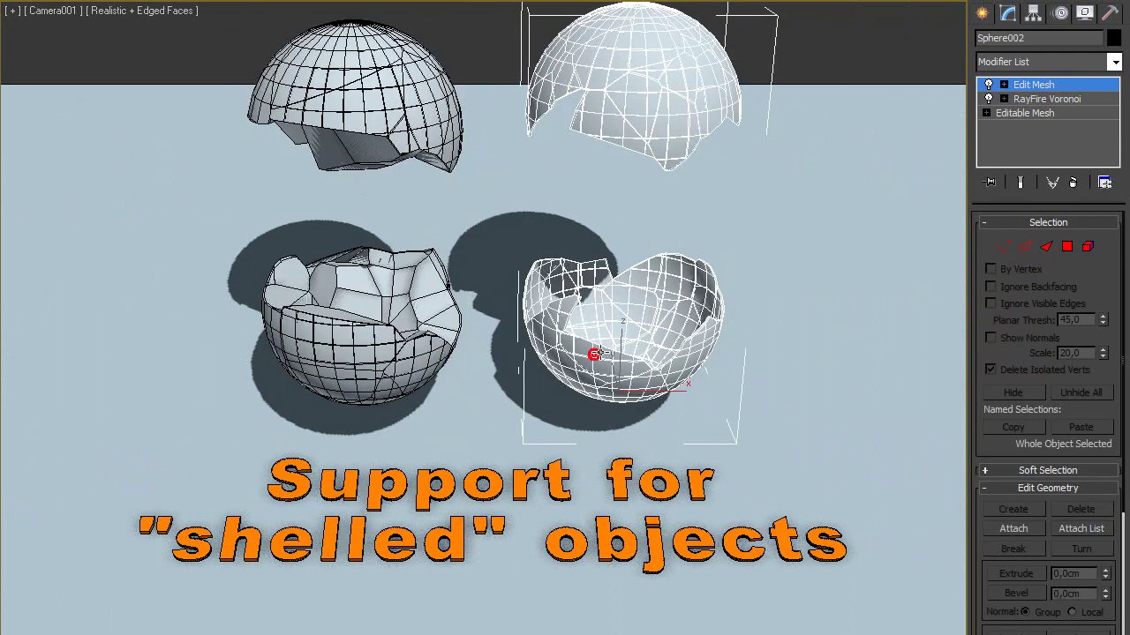
pyautogui.press('F4')
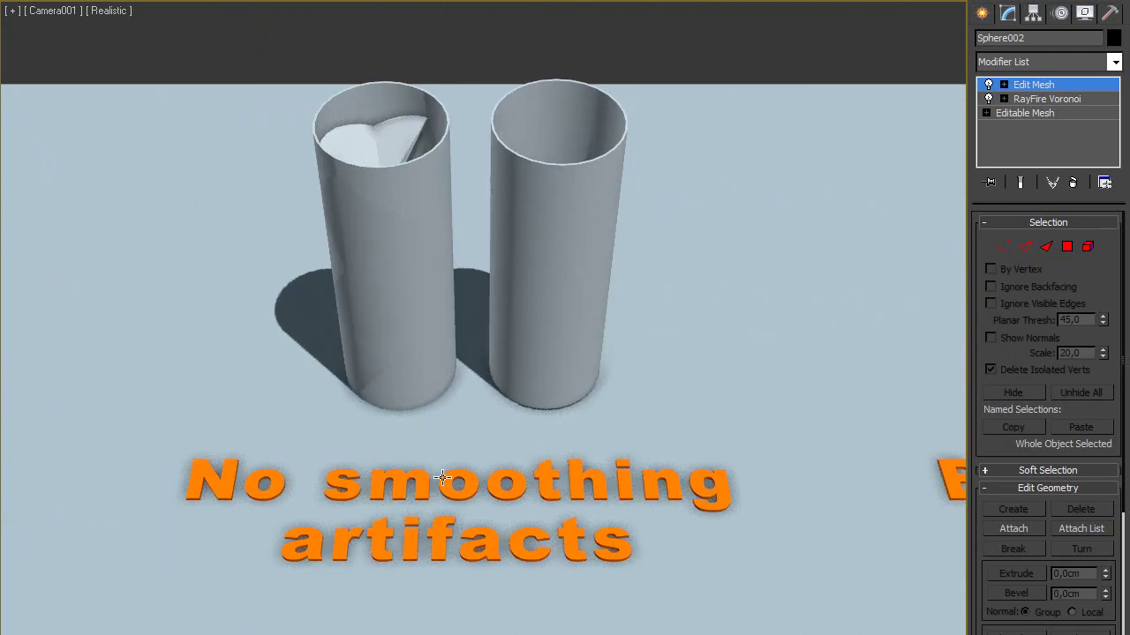
# Examine the tube fragmented with RayFire Fragmenter from several angles in a perspective view to check its surface smoothing.
pyautogui.click(399, 278)
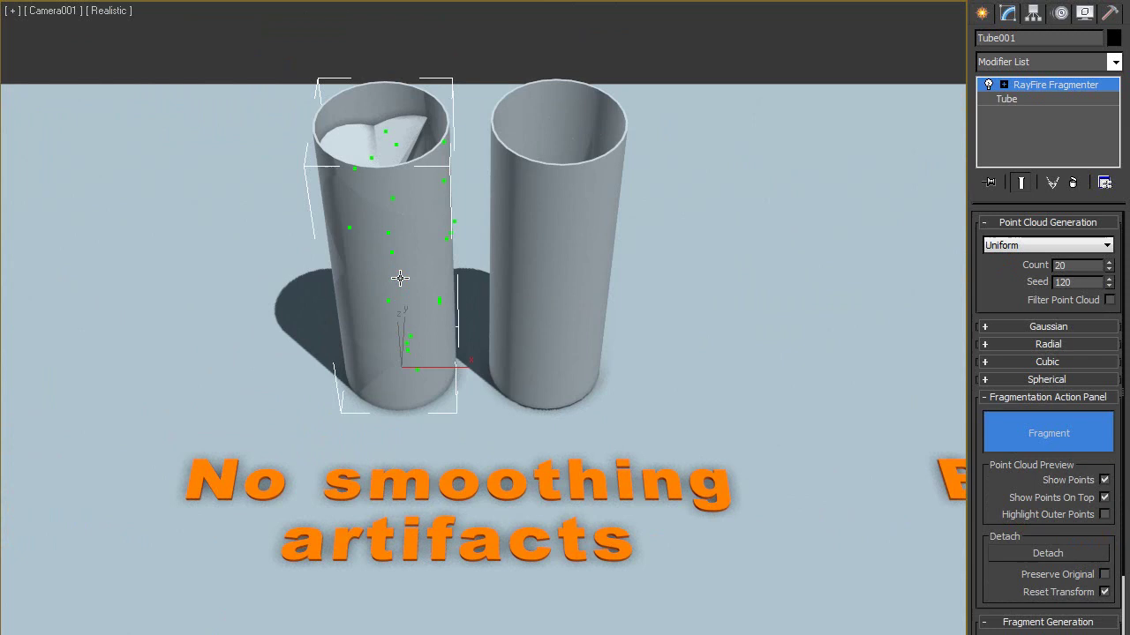
pyautogui.press('p')
pyautogui.press('z')
pyautogui.keyDown('alt'); pyautogui.moveTo(407, 304); pyautogui.dragTo(442, 302, button='middle'); pyautogui.keyUp('alt')
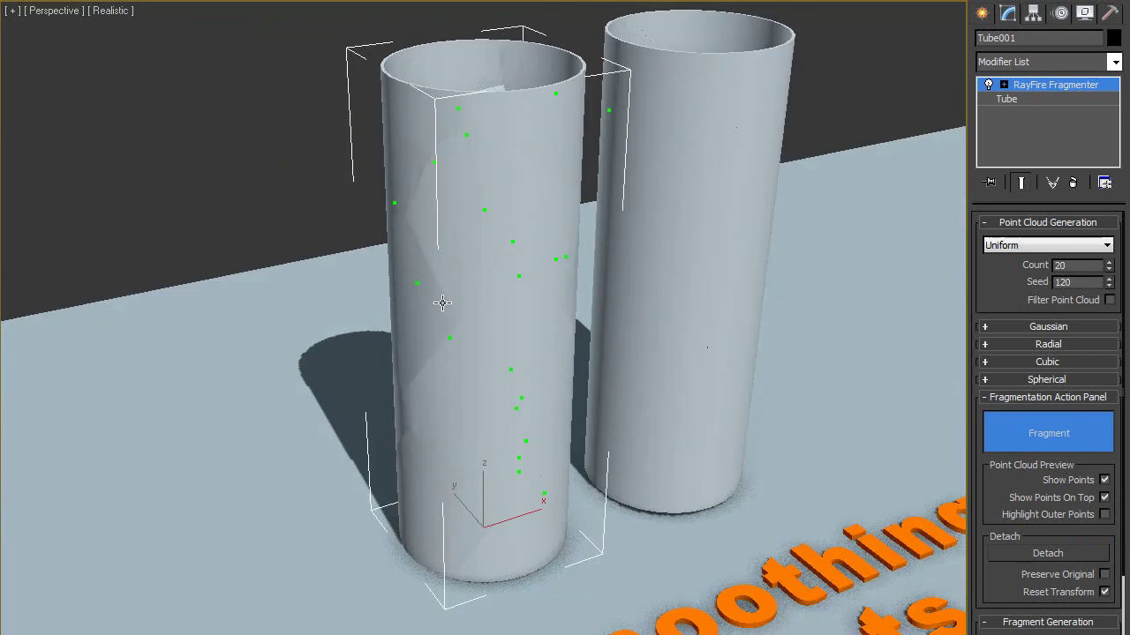
pyautogui.scroll(4, 446, 300)
pyautogui.press('F4')
pyautogui.press('F4')
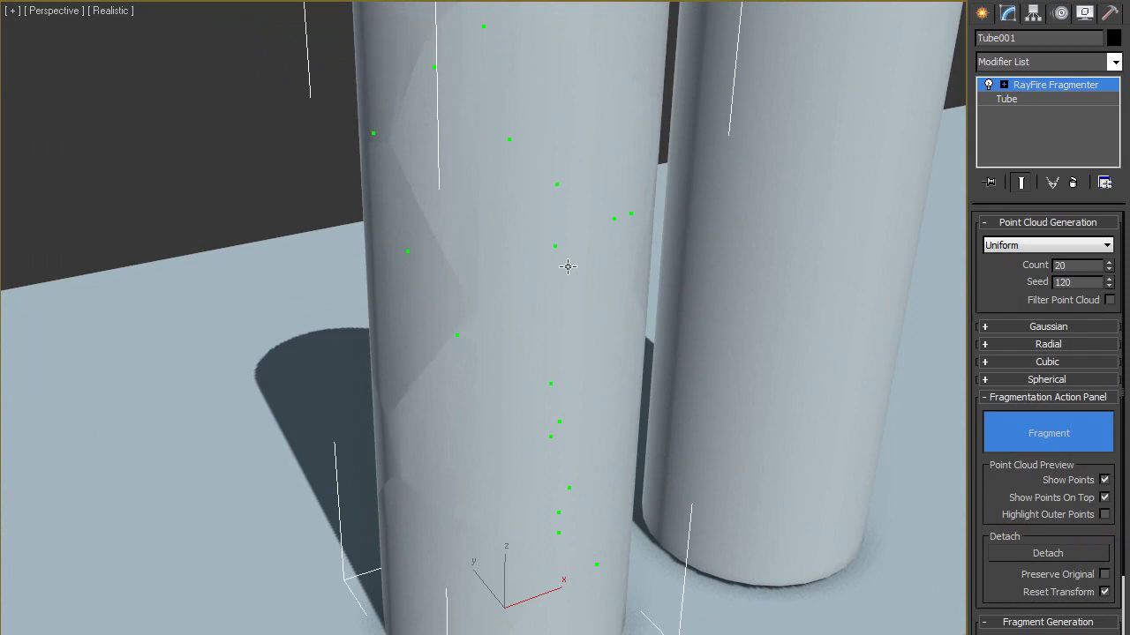
pyautogui.scroll(-4, 565, 265)
pyautogui.moveTo(503, 186); pyautogui.dragTo(444, 341, button='middle')
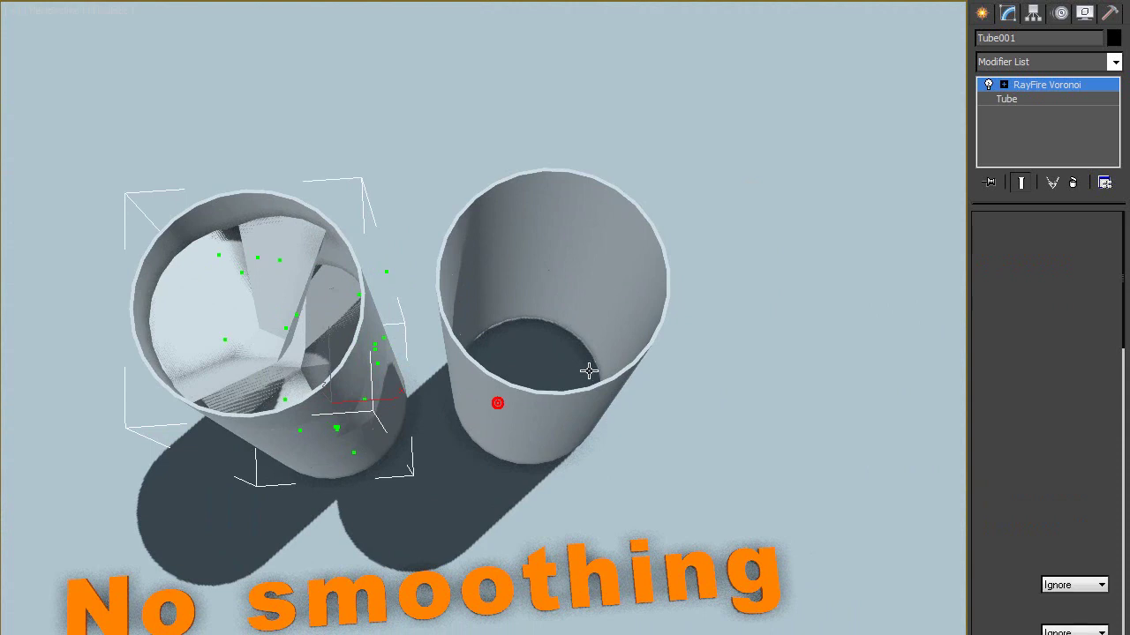
# Examine the tube fragmented with RayFire Voronoi up close, with and without edged faces, to check its surface smoothing.
pyautogui.click(589, 371)
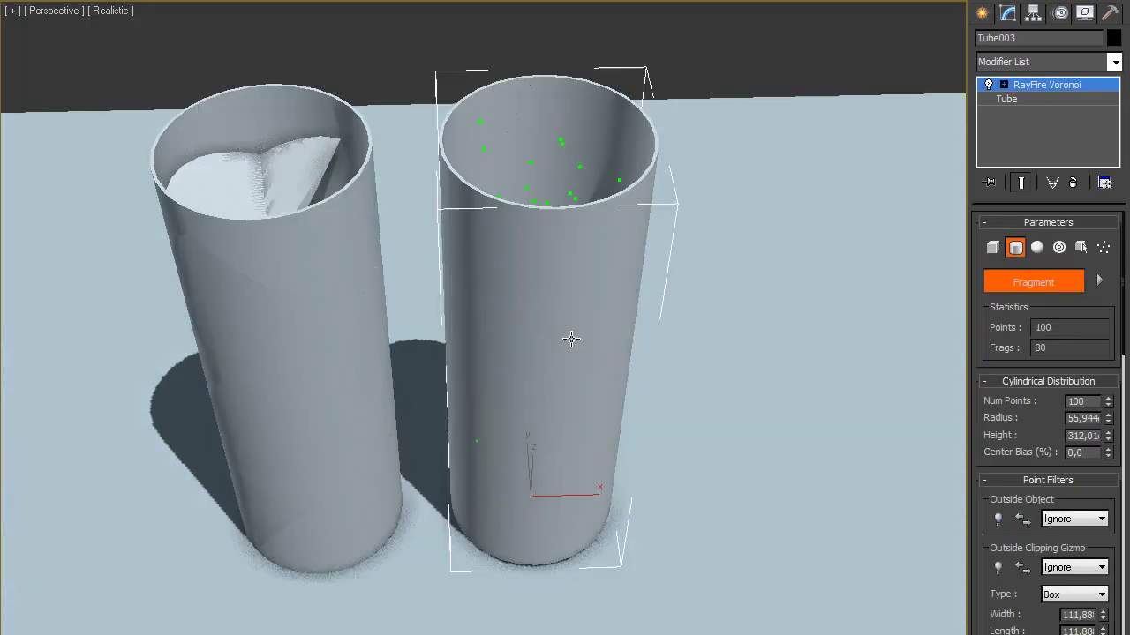
pyautogui.press('F4')
pyautogui.moveTo(549, 357); pyautogui.dragTo(530, 464, button='middle')
pyautogui.scroll(3, 508, 274)
pyautogui.press('F4')
pyautogui.keyDown('alt'); pyautogui.moveTo(563, 355); pyautogui.dragTo(525, 328, button='middle'); pyautogui.keyUp('alt')
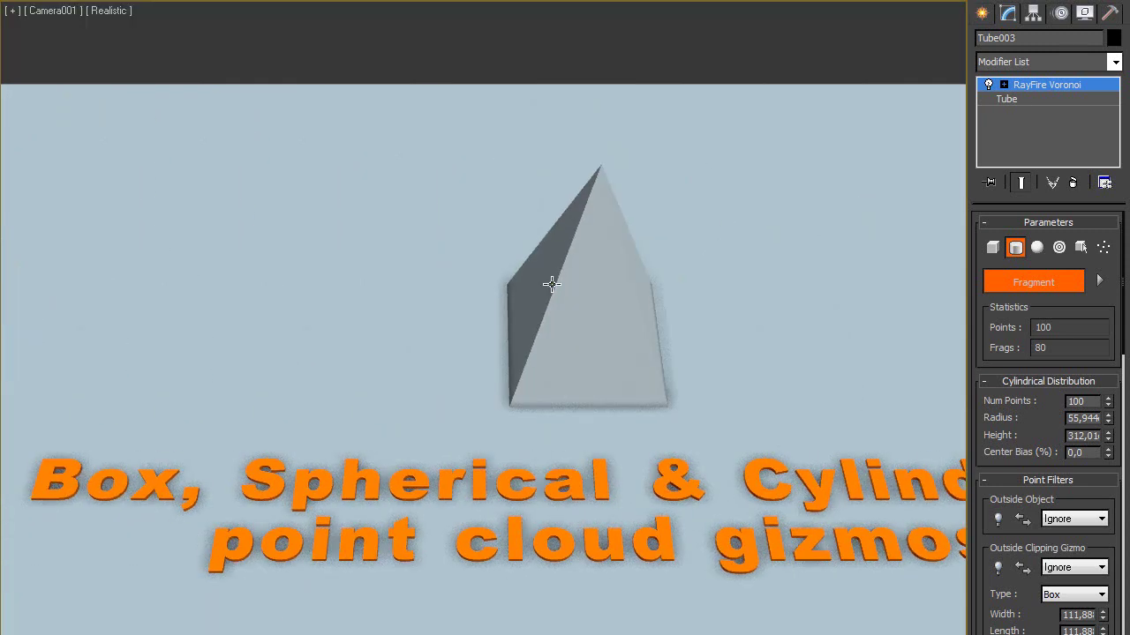
# Select the pyramid and cycle its RayFire Voronoi point cloud through box and cylindrical distribution, ending on spherical.
pyautogui.click(552, 283)
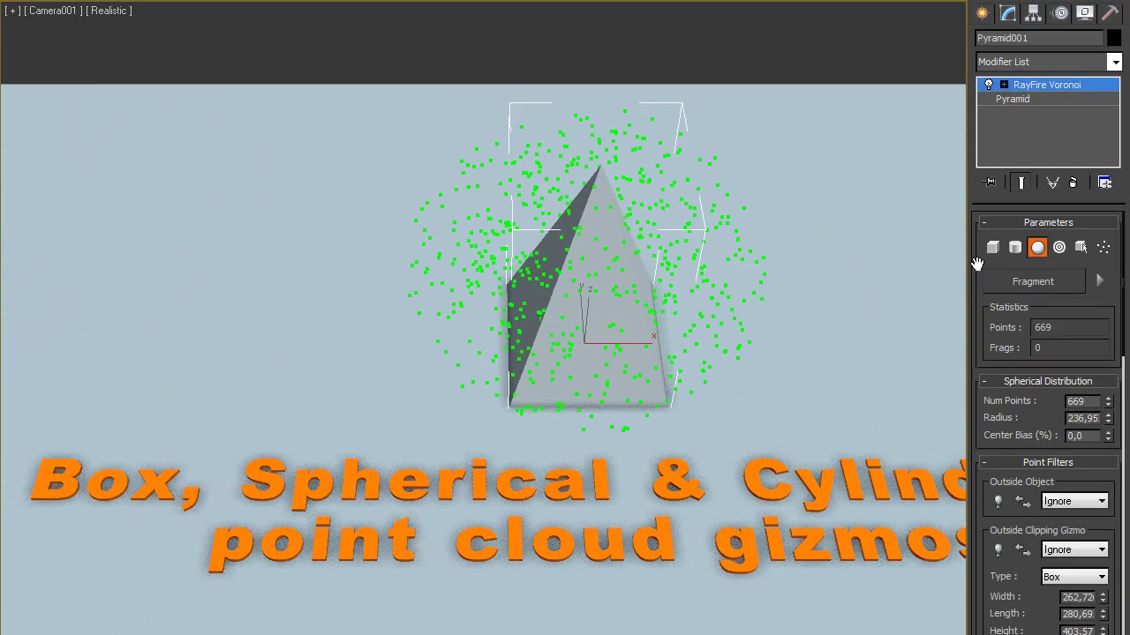
pyautogui.click(993, 248)
pyautogui.click(1015, 248)
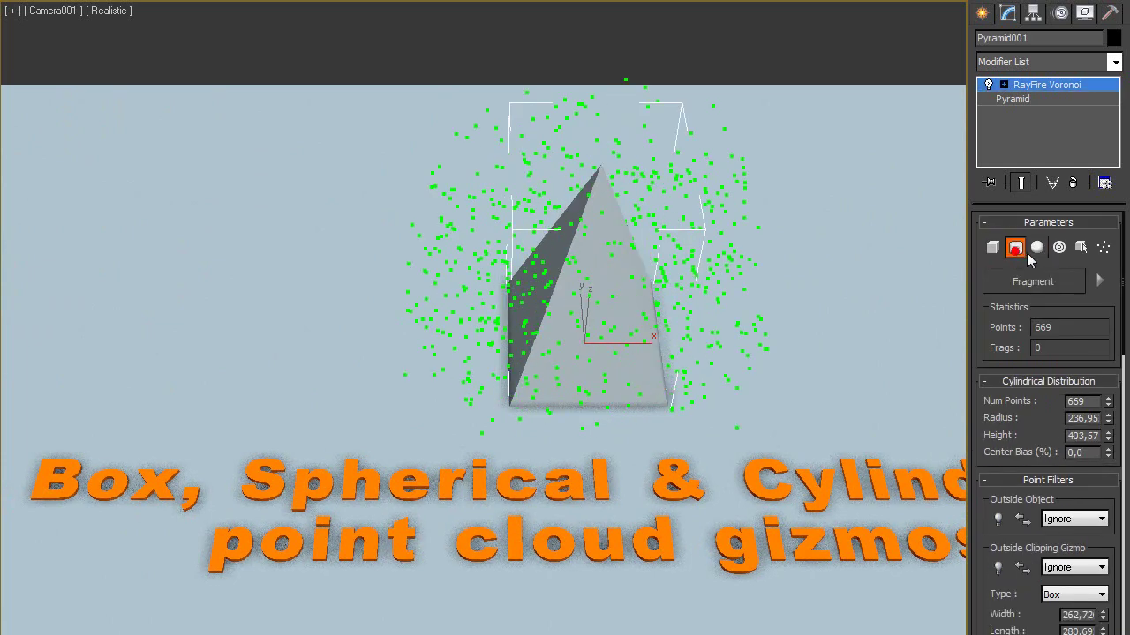
pyautogui.click(1036, 248)
# Move and rotate the pyramid's Point Cloud gizmo, and fragment the pyramid with automatic updating and edged faces on.
pyautogui.click(1003, 85)
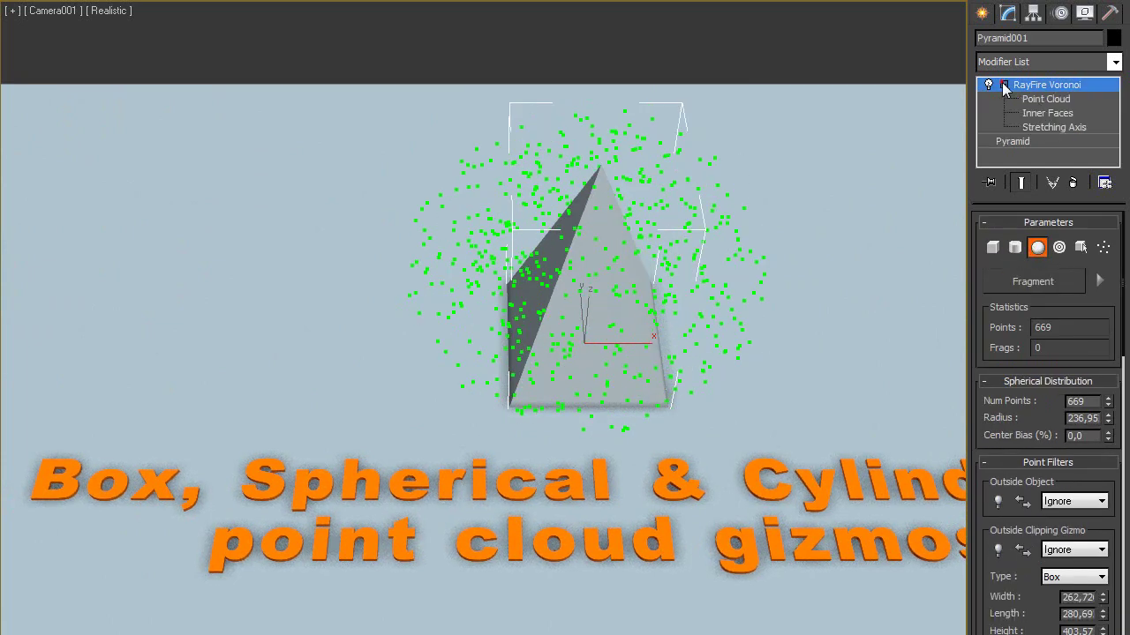
pyautogui.click(1039, 101)
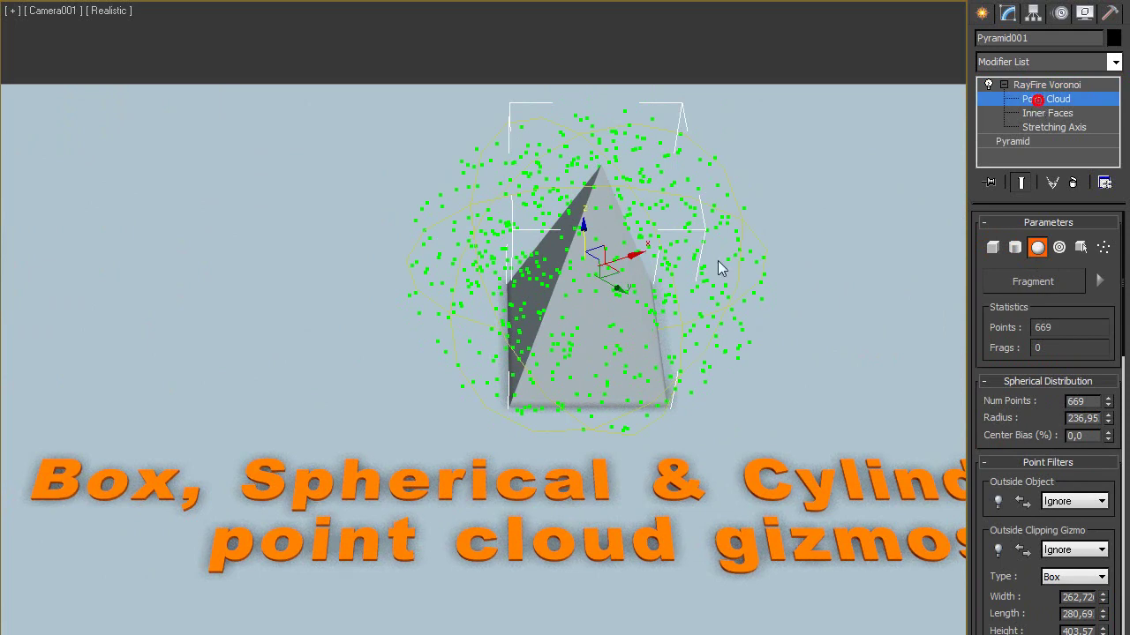
pyautogui.moveTo(593, 257); pyautogui.dragTo(582, 309)
pyautogui.press('e')
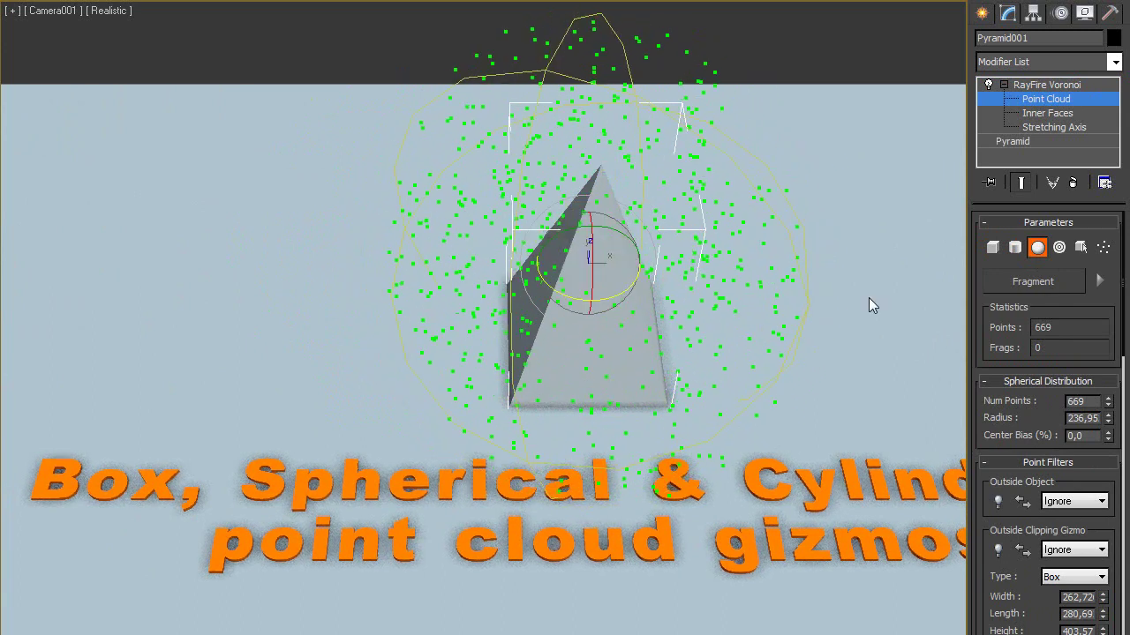
pyautogui.click(1008, 283)
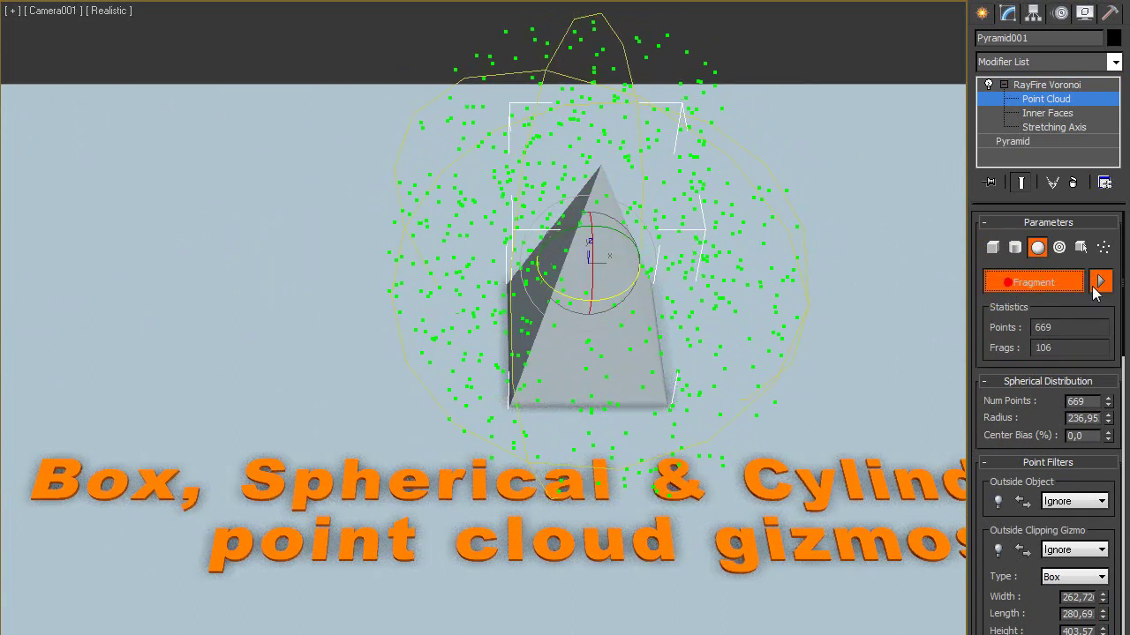
pyautogui.press('F4')
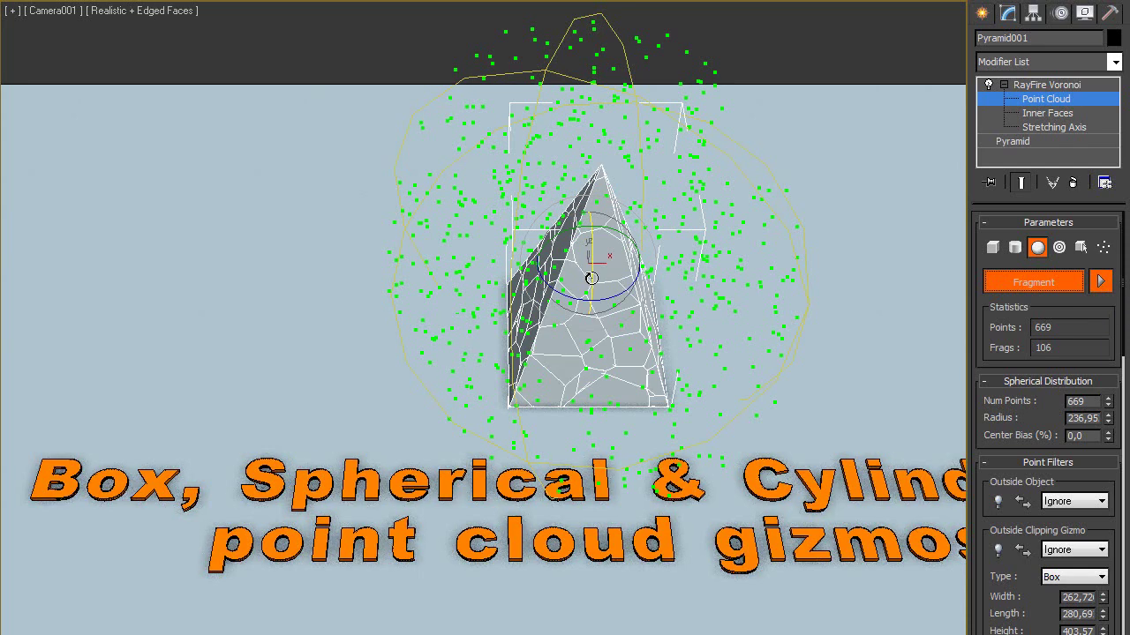
# Shift the pyramid's point cloud gizmo slightly sideways, try adjusting Center Bias, and leave the Point Cloud sub-object level.
pyautogui.press('w')
pyautogui.moveTo(641, 274)
pyautogui.mouseDown()
pyautogui.moveTo(620, 271)
pyautogui.moveTo(652, 278)
pyautogui.moveTo(643, 273)
pyautogui.mouseUp()
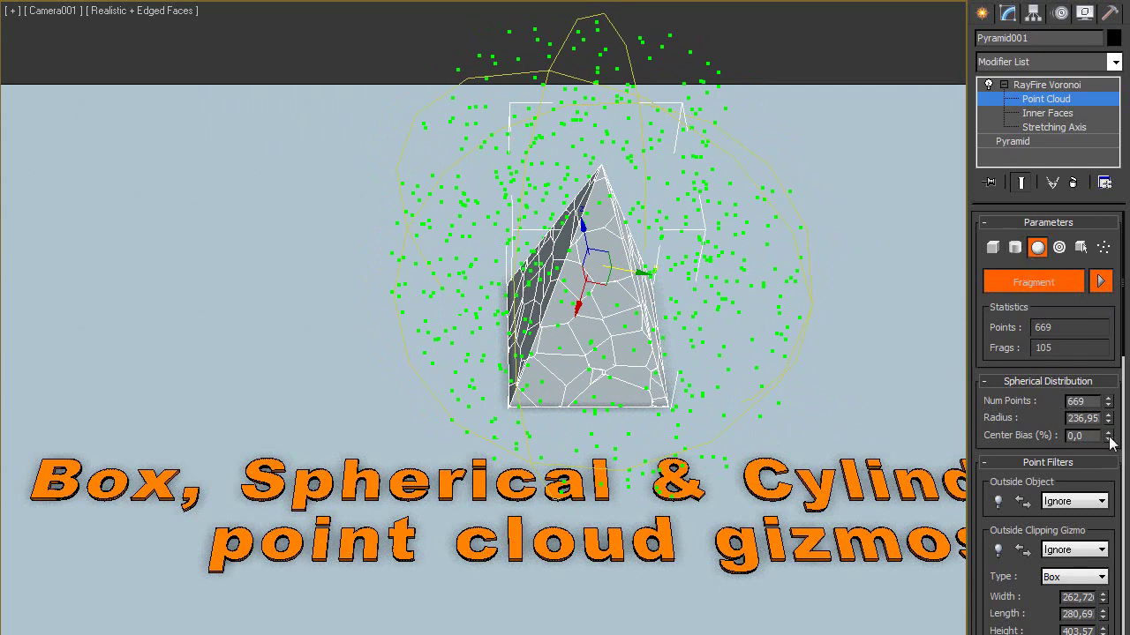
pyautogui.moveTo(1108, 436); pyautogui.dragTo(1102, 478)
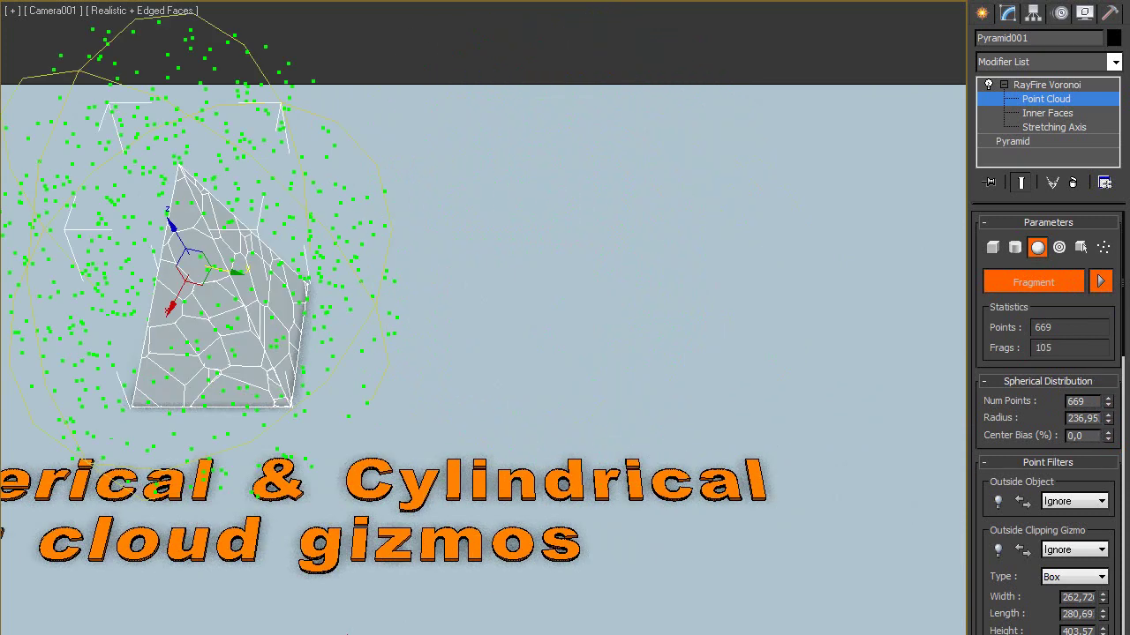
pyautogui.hotkey('ctrl', 'b')
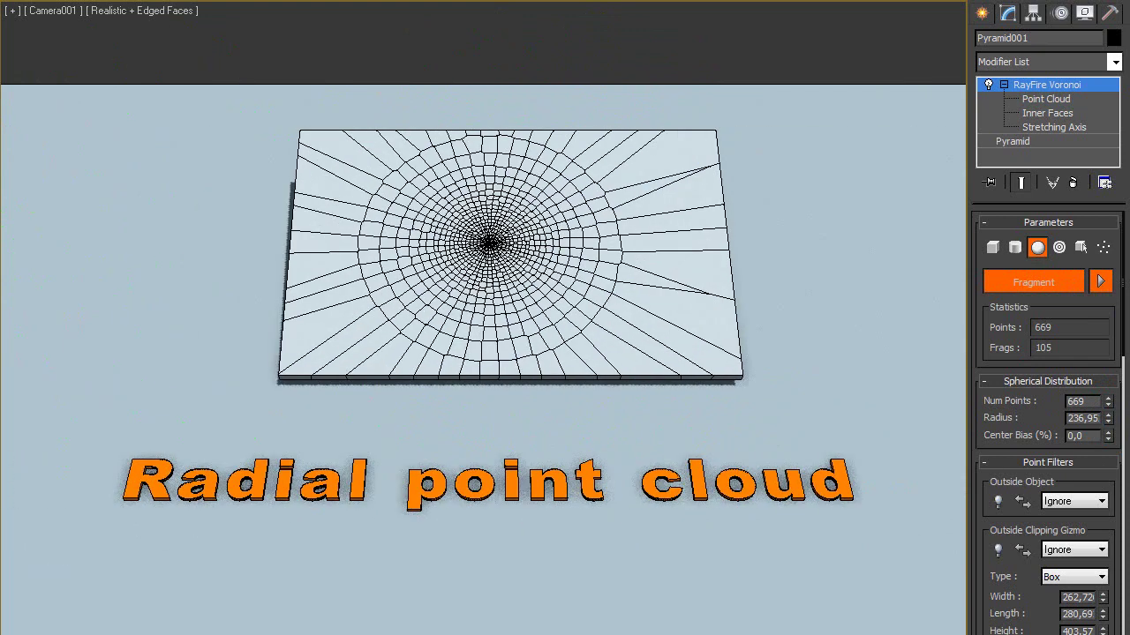
# Select the radially fragmented slab and review its Radial Distribution settings for rings and rays.
pyautogui.click(629, 260)
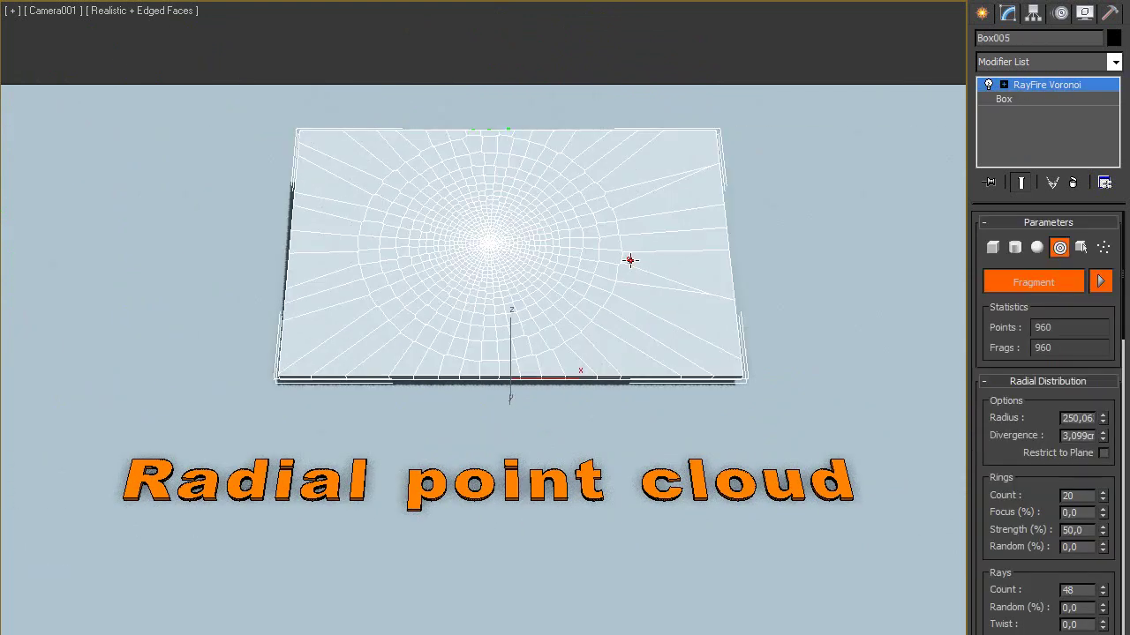
pyautogui.moveTo(1004, 416); pyautogui.dragTo(1003, 343)
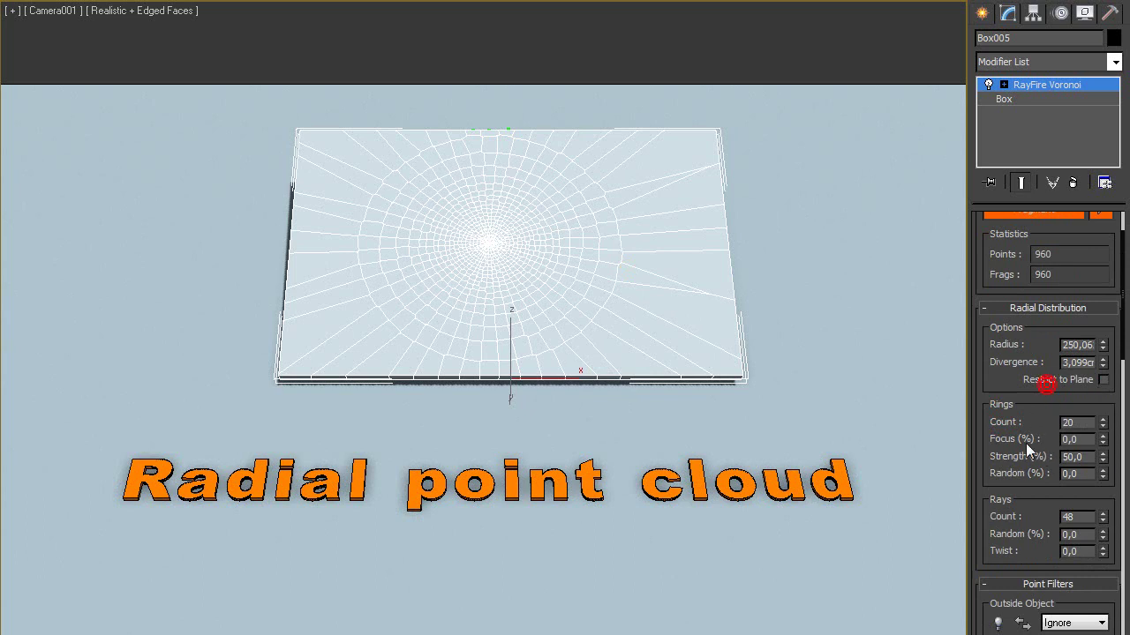
pyautogui.moveTo(1013, 391); pyautogui.dragTo(1010, 416)
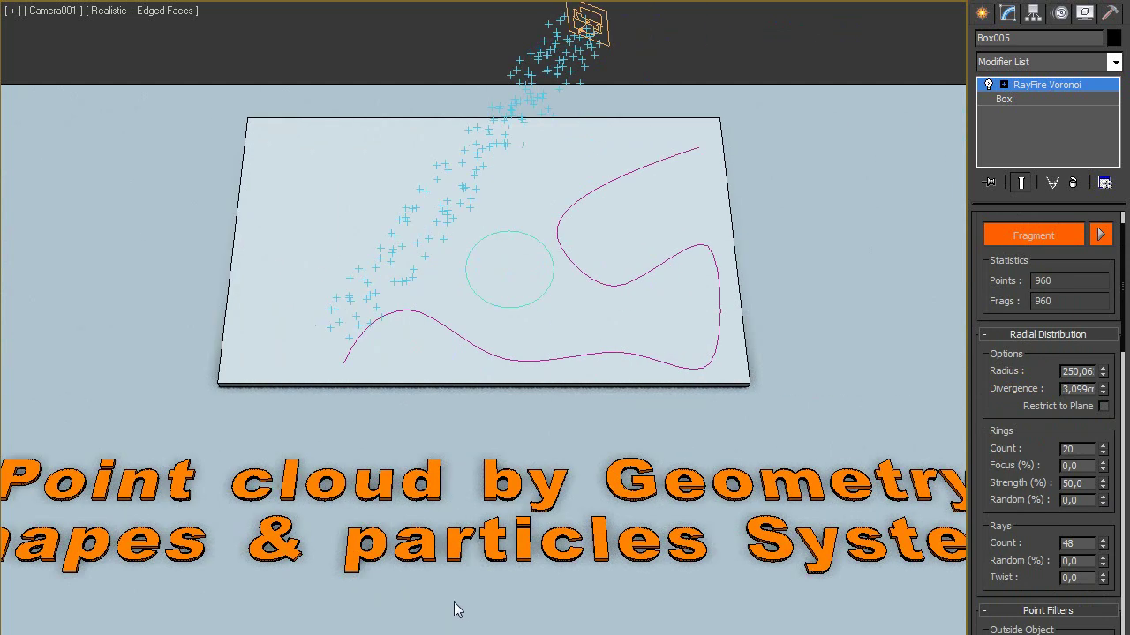
# Select the slab with the splines and particles, switch to wireframe, and unhide the geosphere and small box on it.
pyautogui.click(341, 175)
pyautogui.press('F3')
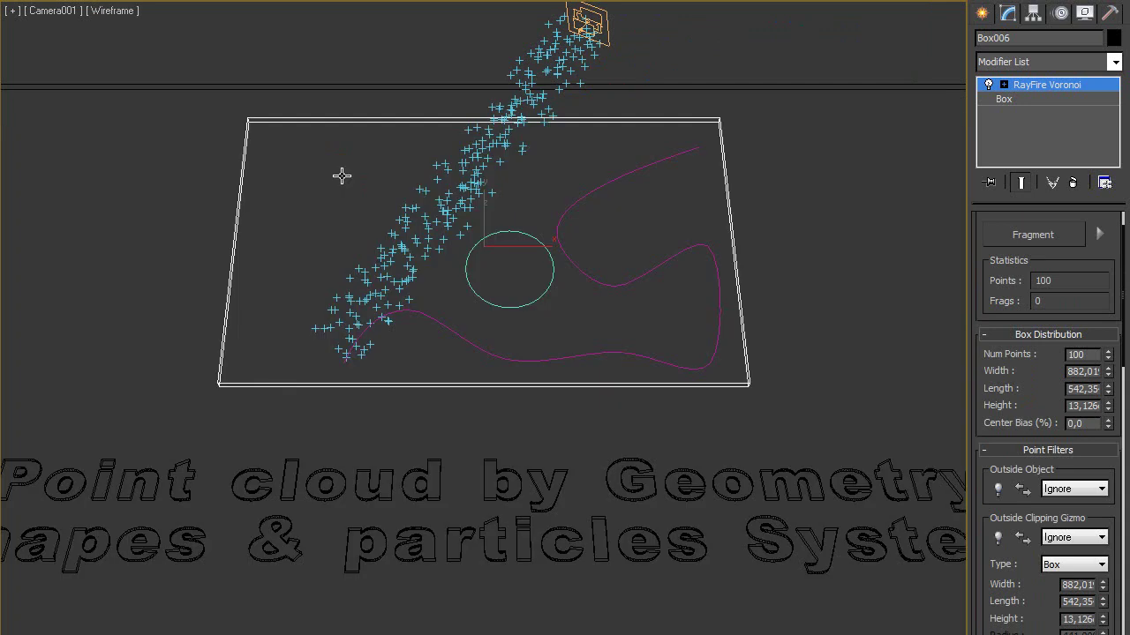
pyautogui.rightClick(342, 176)
pyautogui.rightClick(349, 234)
pyautogui.click(371, 172)
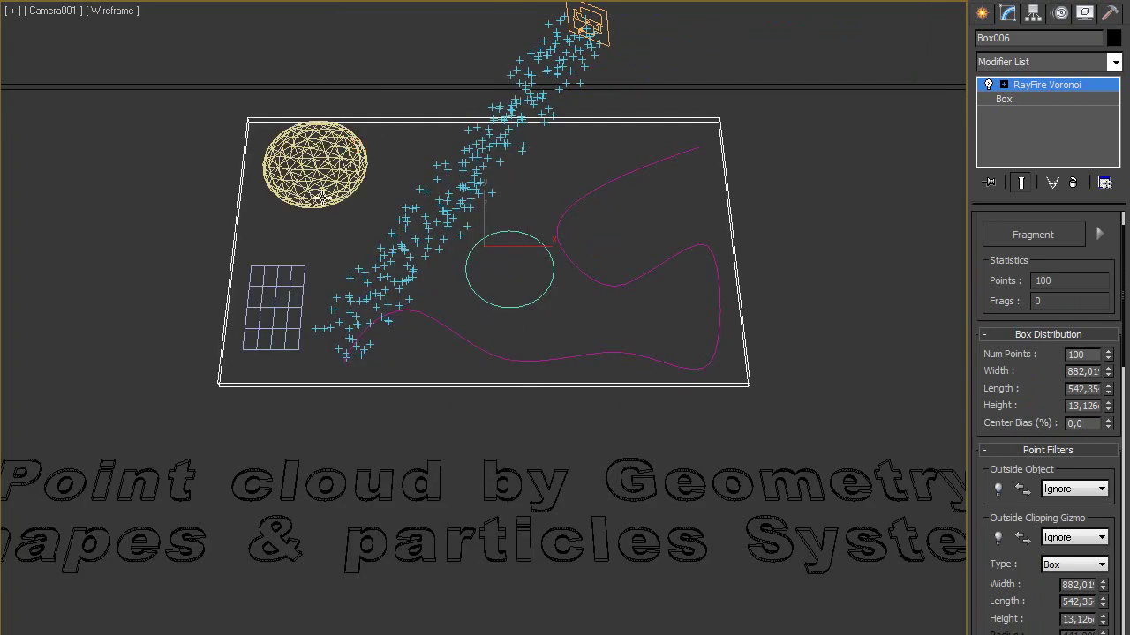
# Return the viewport to shaded display, reselect the slab, and switch its point distribution type to Objects.
pyautogui.click(320, 188)
pyautogui.press('F3')
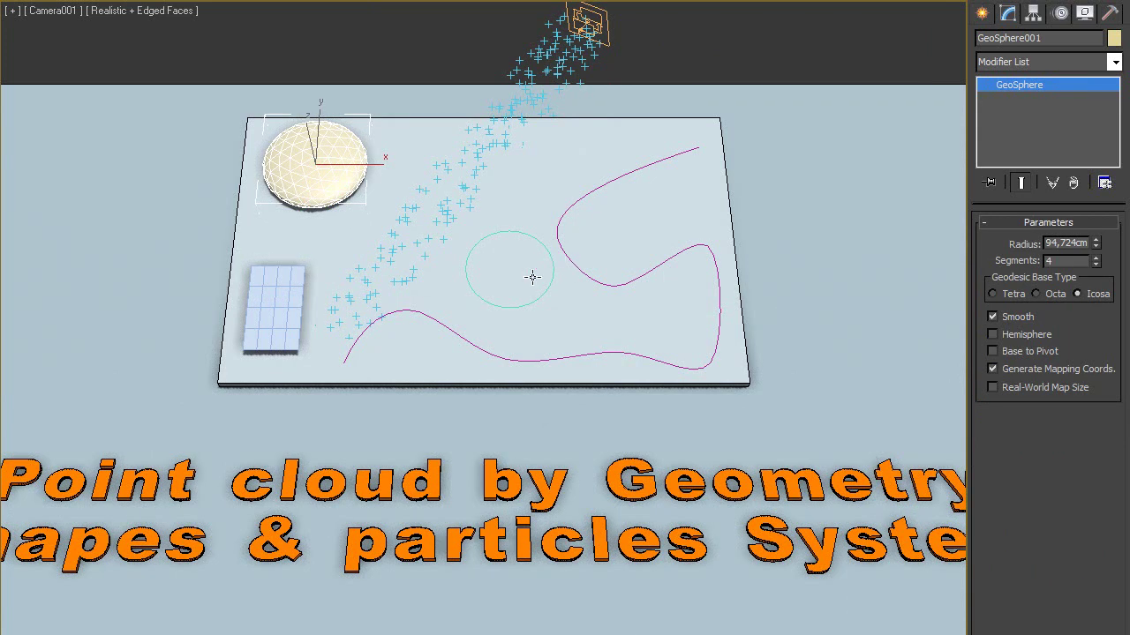
pyautogui.click(582, 151)
pyautogui.scroll(1, 1023, 283)
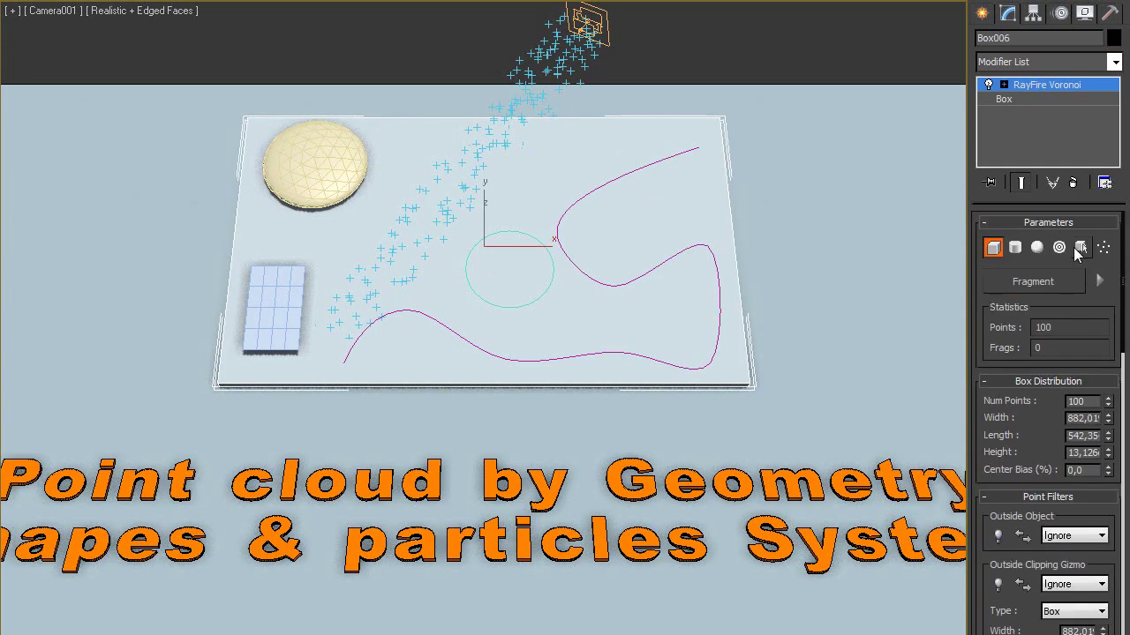
pyautogui.click(1081, 249)
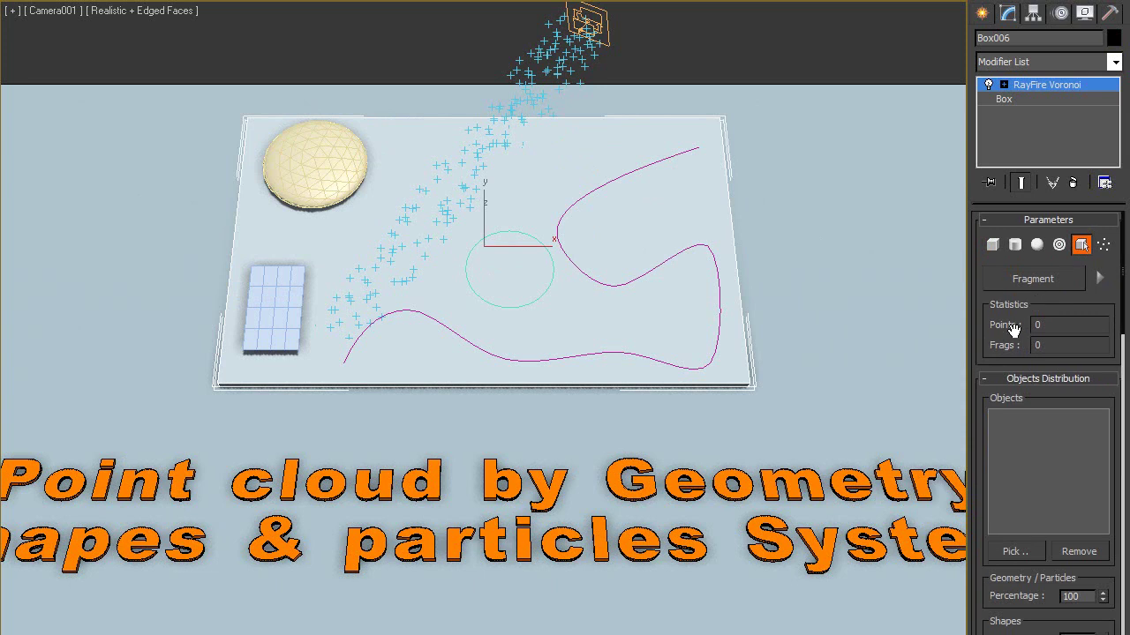
# Add the geosphere, the plane, the curved line, the circle and the PF Source particle emitter to the slab's distribution objects.
pyautogui.scroll(-3, 1015, 328)
pyautogui.scroll(-2, 1014, 340)
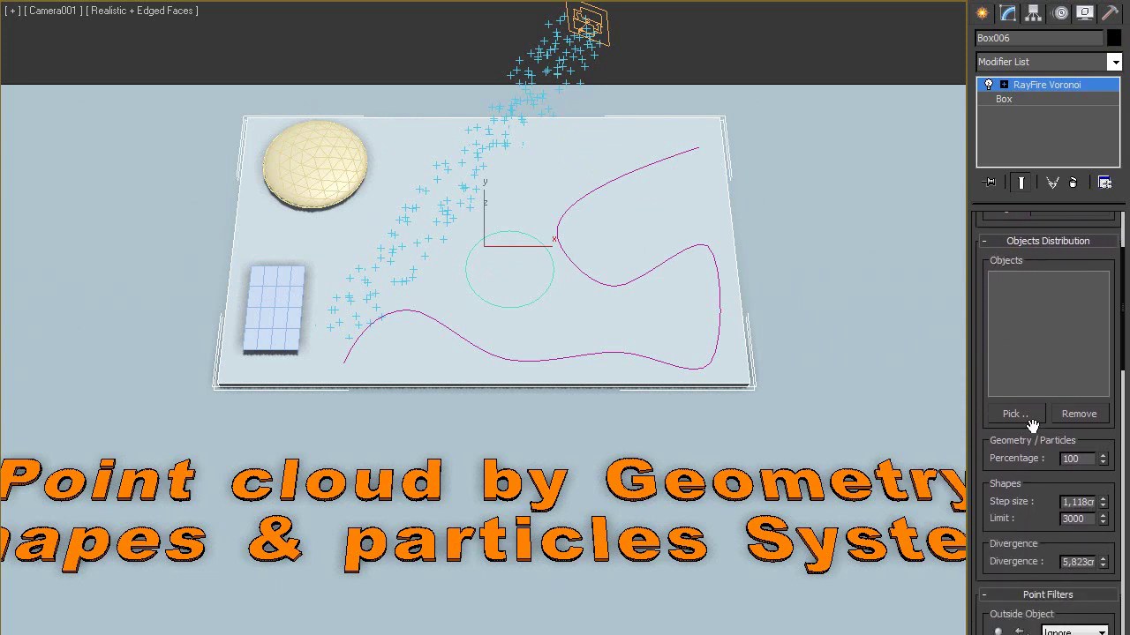
pyautogui.click(318, 171)
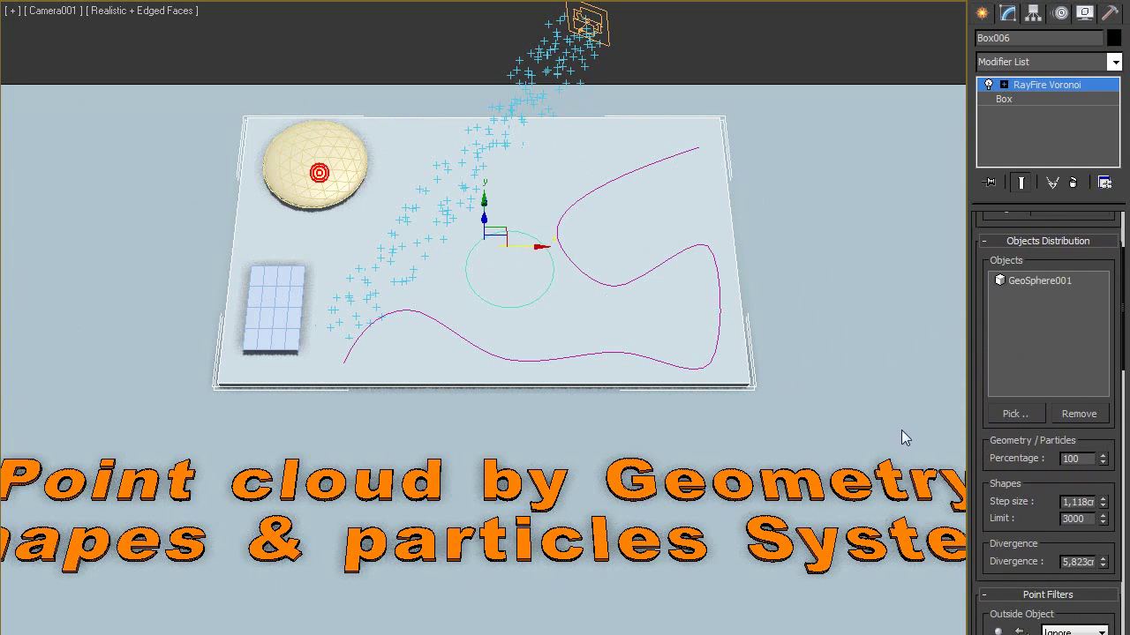
pyautogui.click(1011, 418)
pyautogui.click(301, 317)
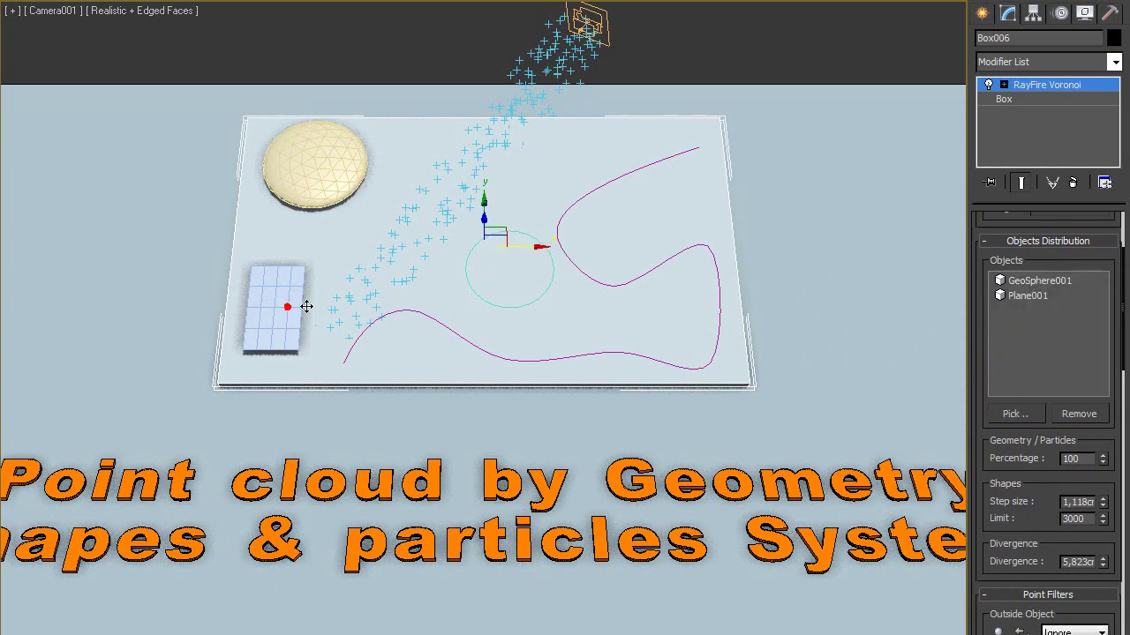
pyautogui.click(1020, 417)
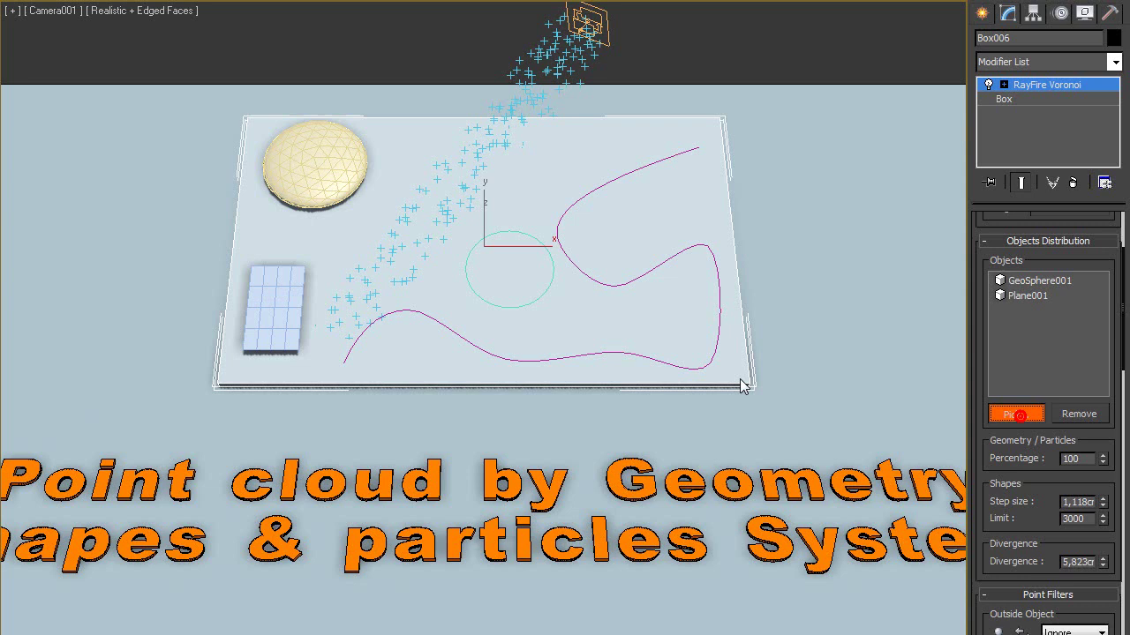
pyautogui.click(696, 367)
pyautogui.click(1015, 414)
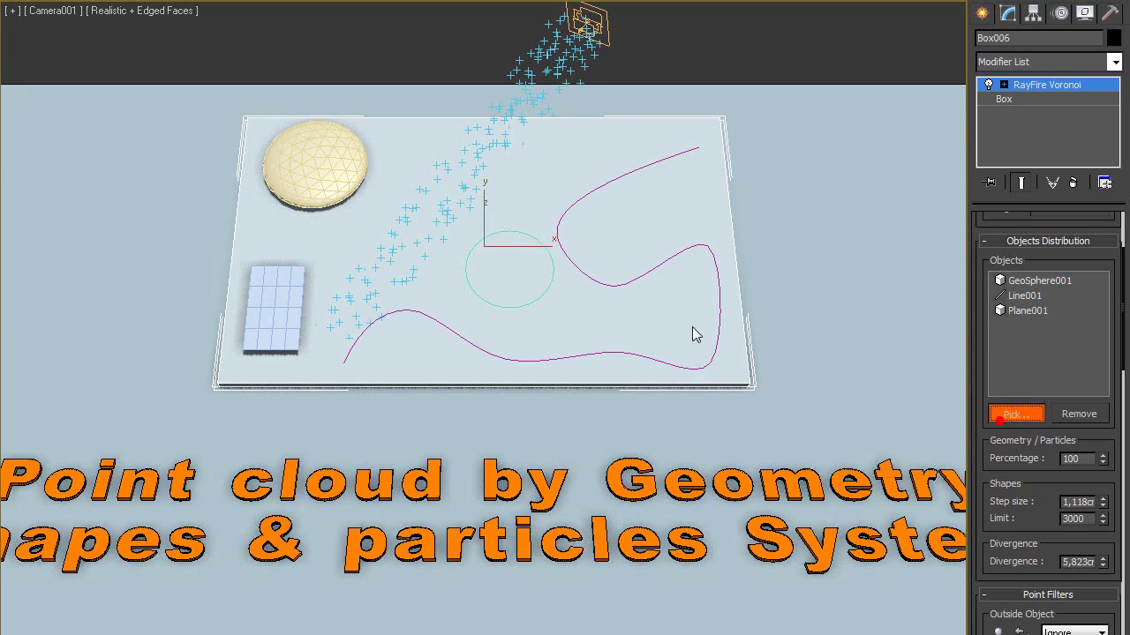
pyautogui.click(538, 300)
pyautogui.click(1016, 417)
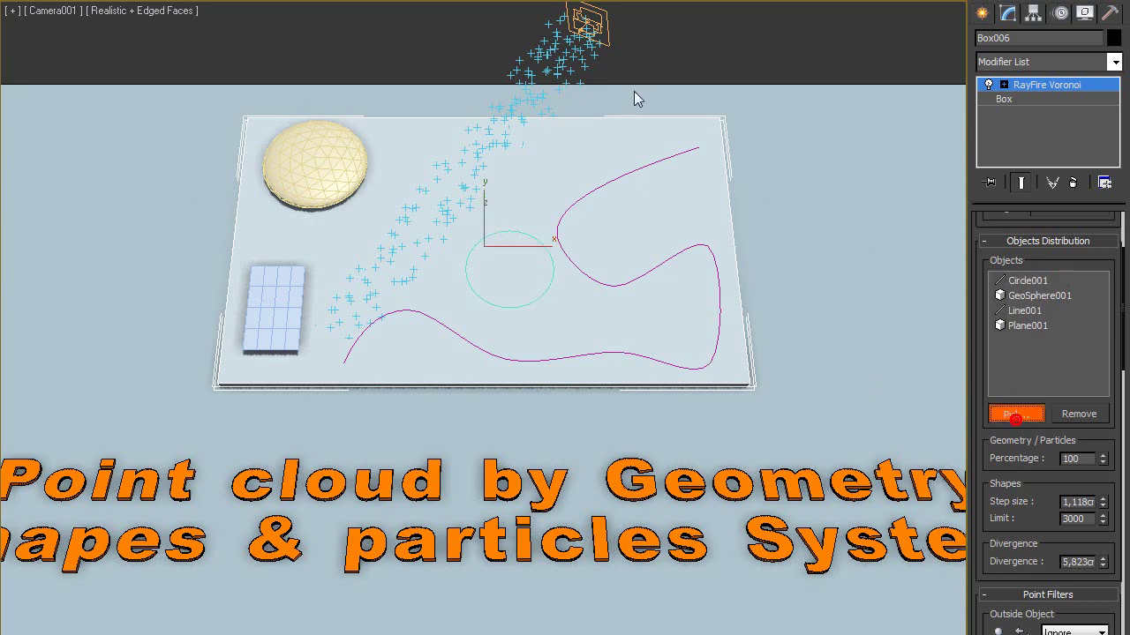
pyautogui.click(574, 40)
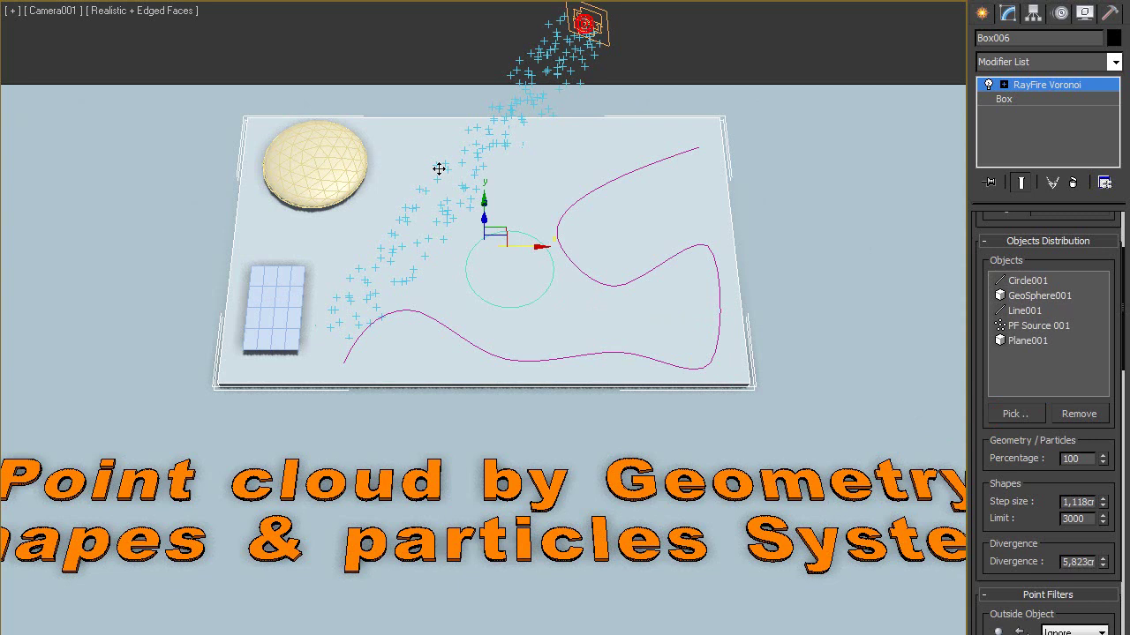
# Fragment the slab from the picked objects' points, using wireframe display while it computes and shaded display for the result.
pyautogui.press('F3')
pyautogui.click(574, 120)
pyautogui.press('q')
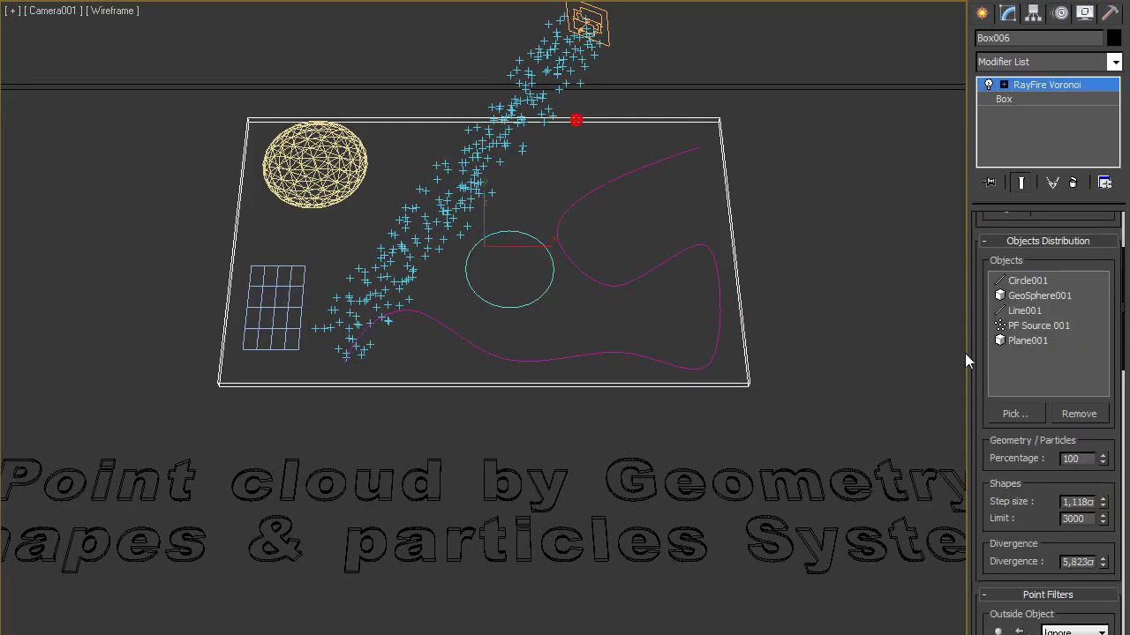
pyautogui.moveTo(991, 452); pyautogui.dragTo(991, 462)
pyautogui.scroll(5, 991, 463)
pyautogui.click(1010, 287)
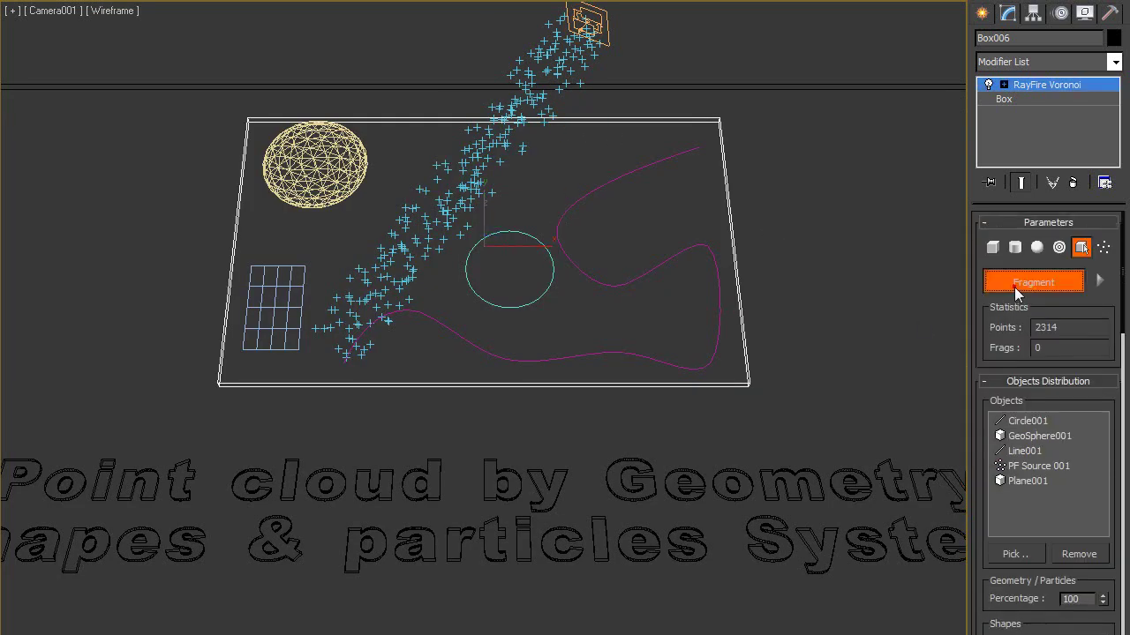
pyautogui.press('F3')
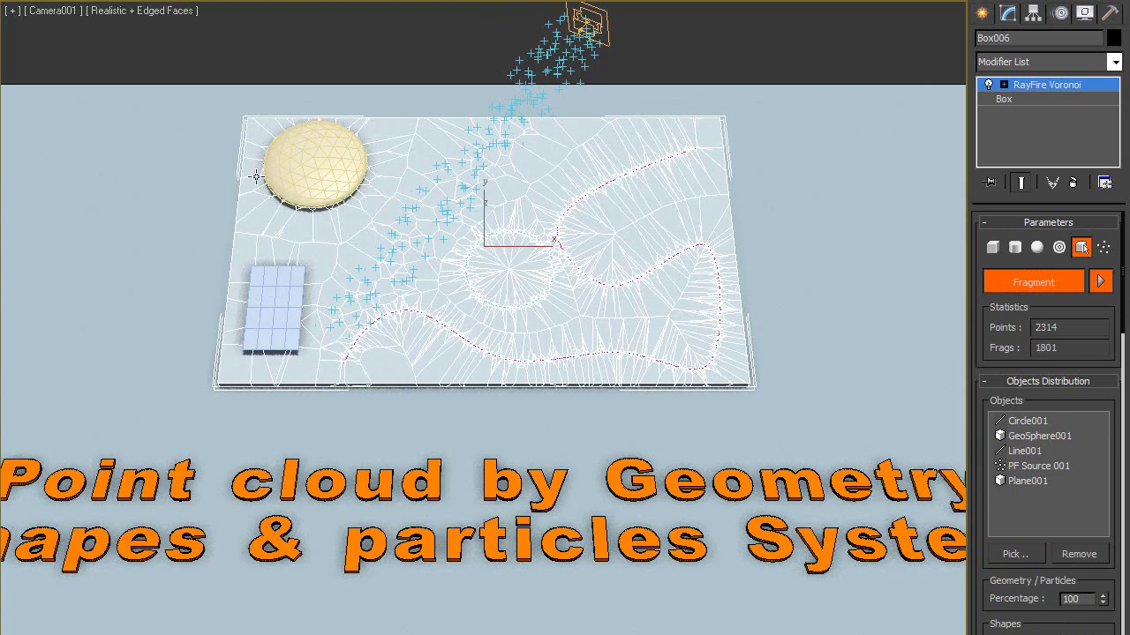
# Hide the geosphere and the plane covering the slab, reselect the slab, and turn off its fragmentation.
pyautogui.click(318, 146)
pyautogui.keyDown('ctrl'); pyautogui.click(275, 280); pyautogui.keyUp('ctrl')
pyautogui.rightClick(274, 281)
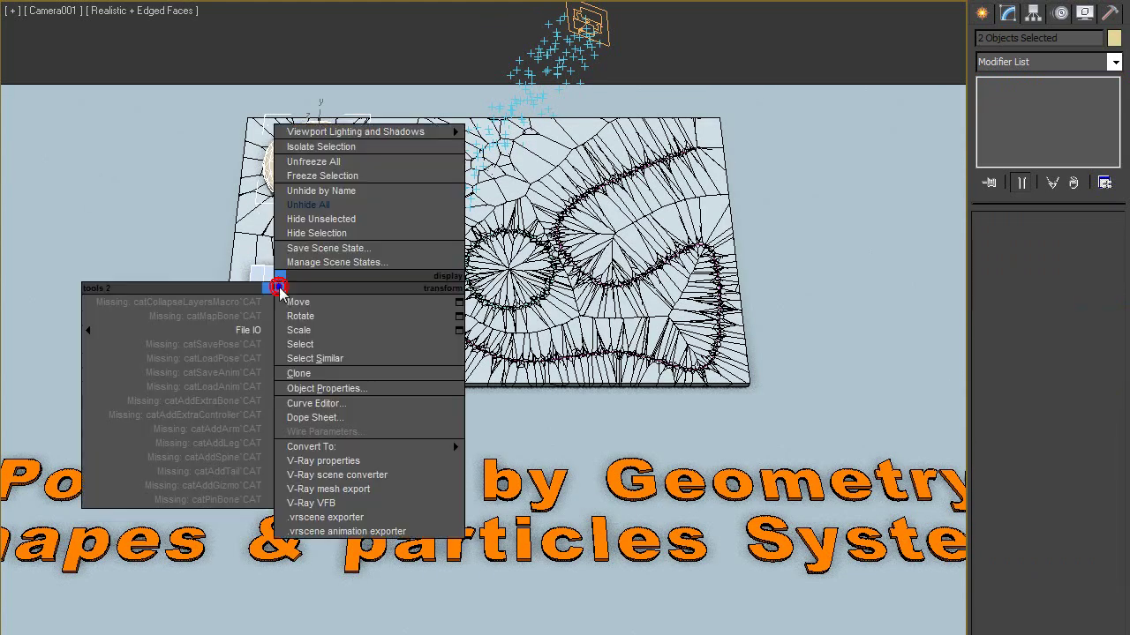
pyautogui.click(314, 233)
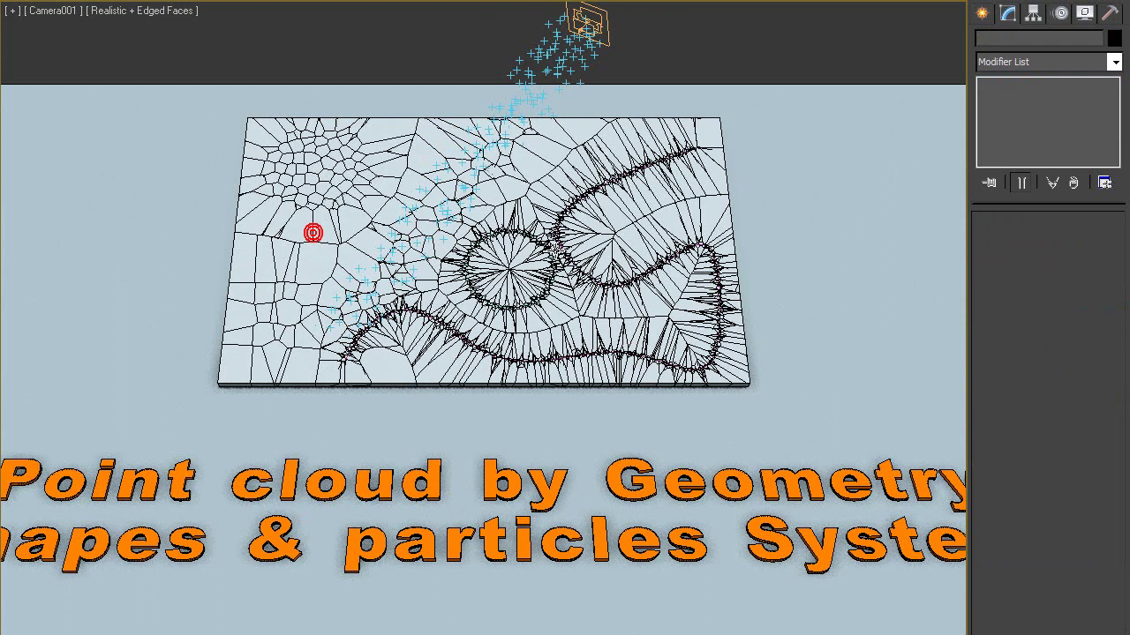
pyautogui.click(551, 251)
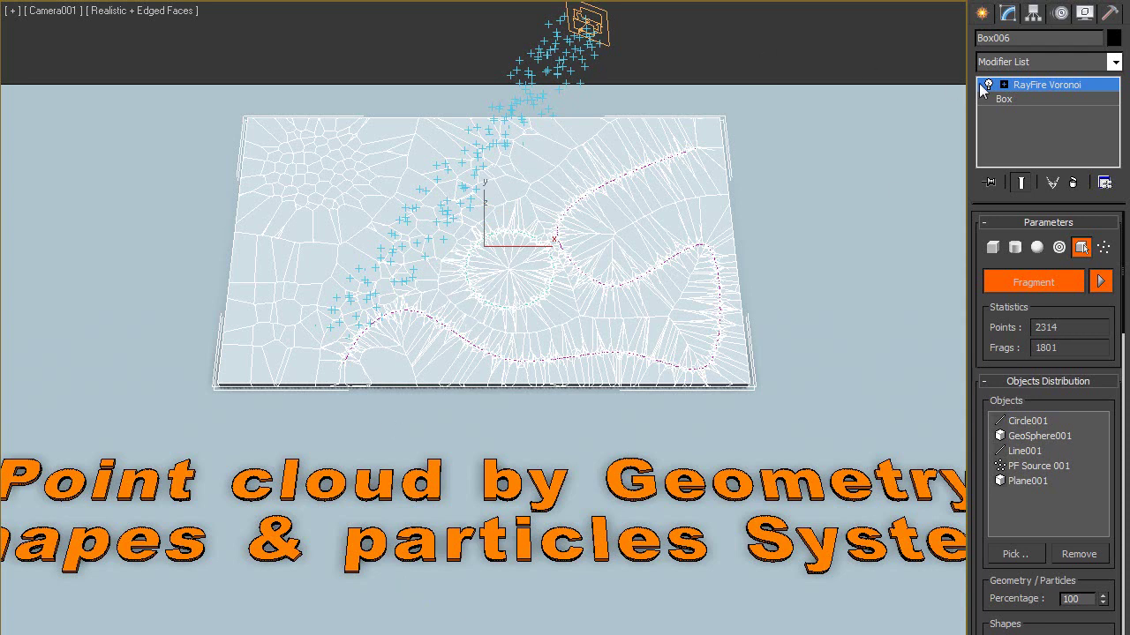
pyautogui.click(1037, 282)
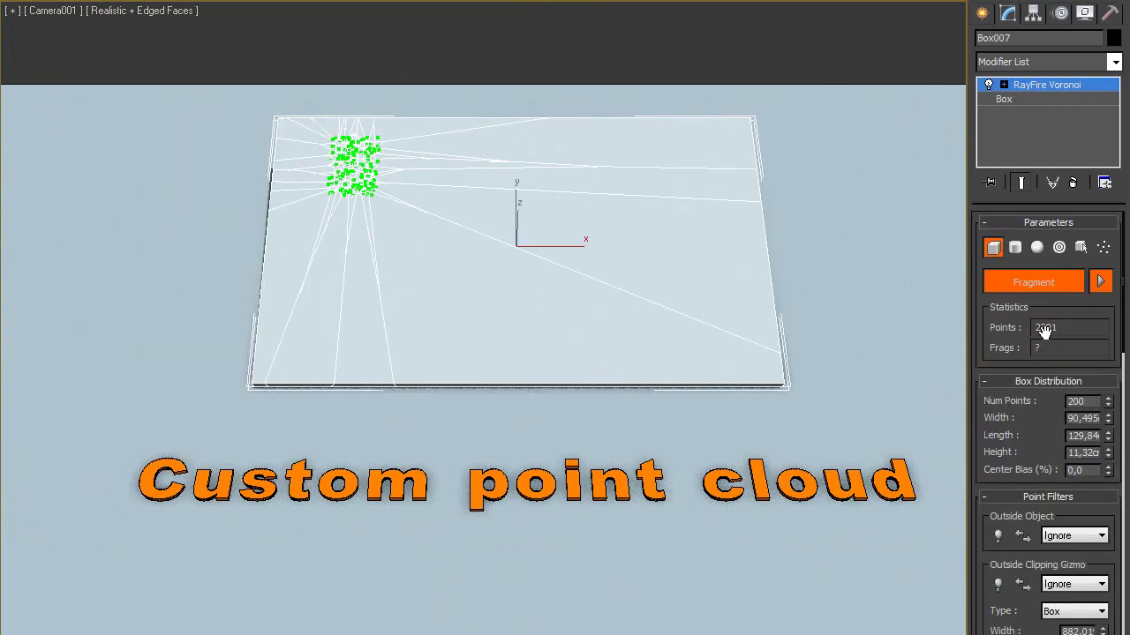
# On the custom point cloud slab, shift the box distribution's gizmo slightly toward the side edge and append its points to Custom.
pyautogui.click(1103, 248)
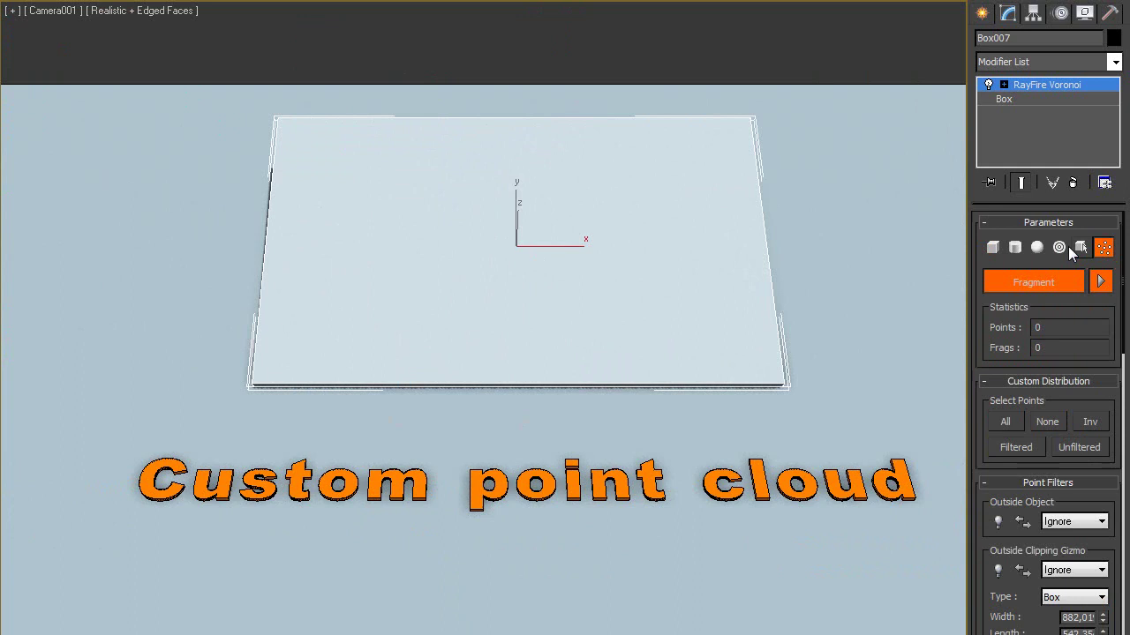
pyautogui.click(993, 248)
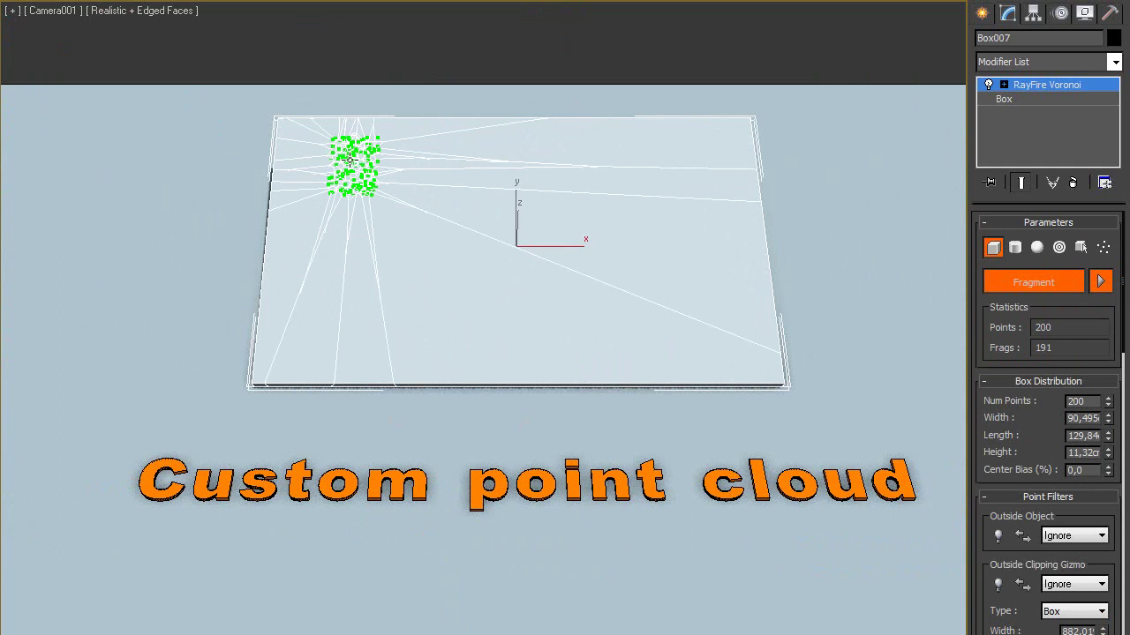
pyautogui.click(1004, 85)
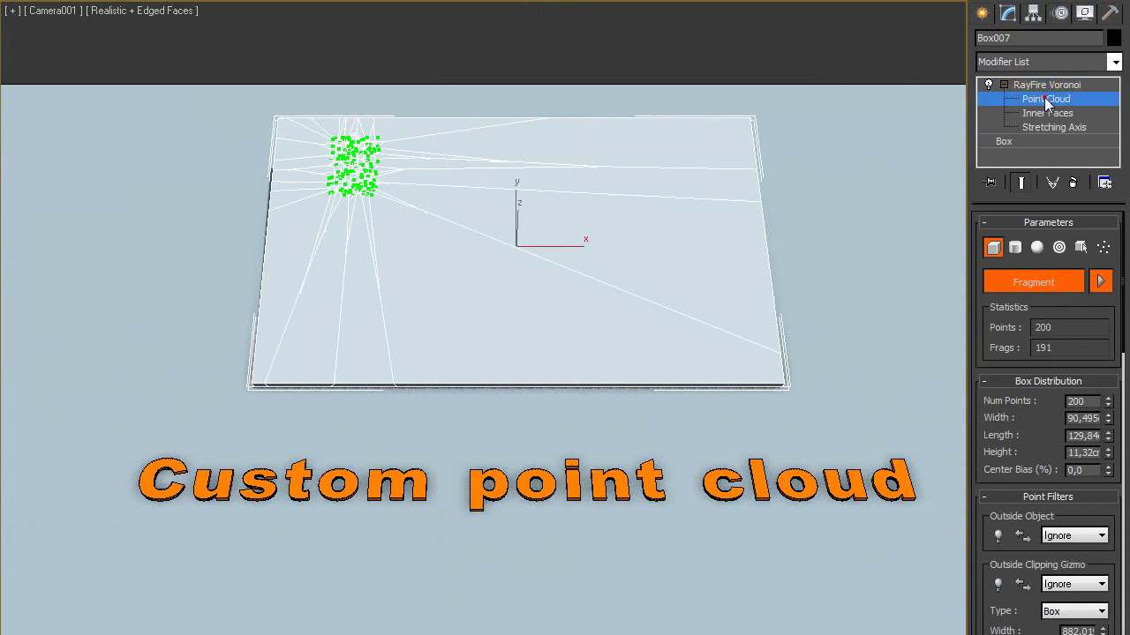
pyautogui.moveTo(378, 150); pyautogui.dragTo(356, 150)
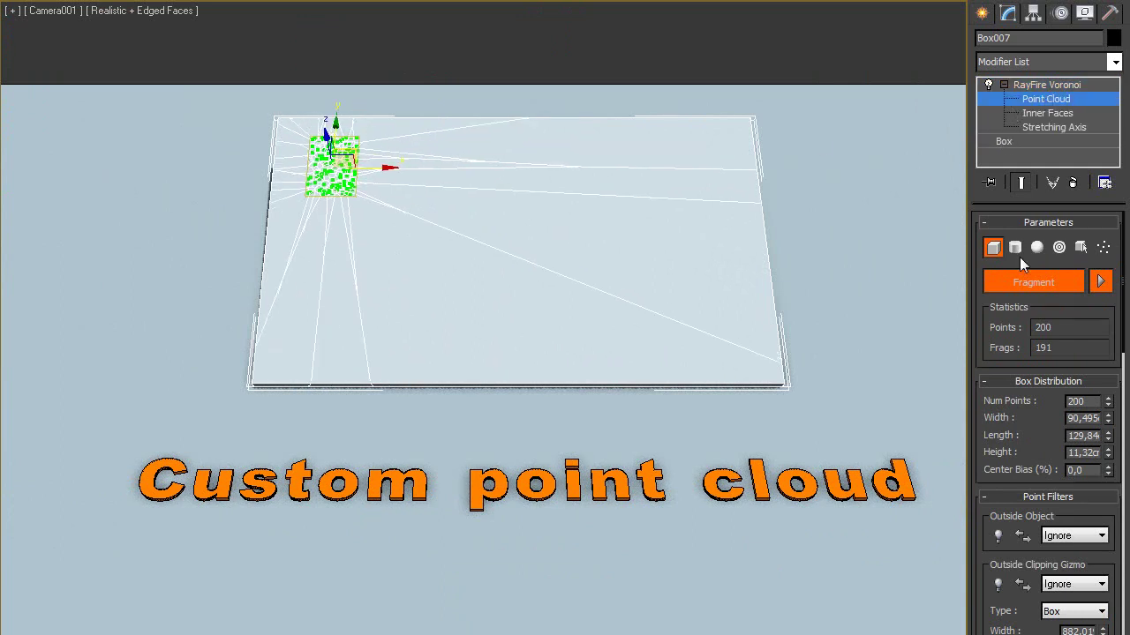
pyautogui.rightClick(995, 249)
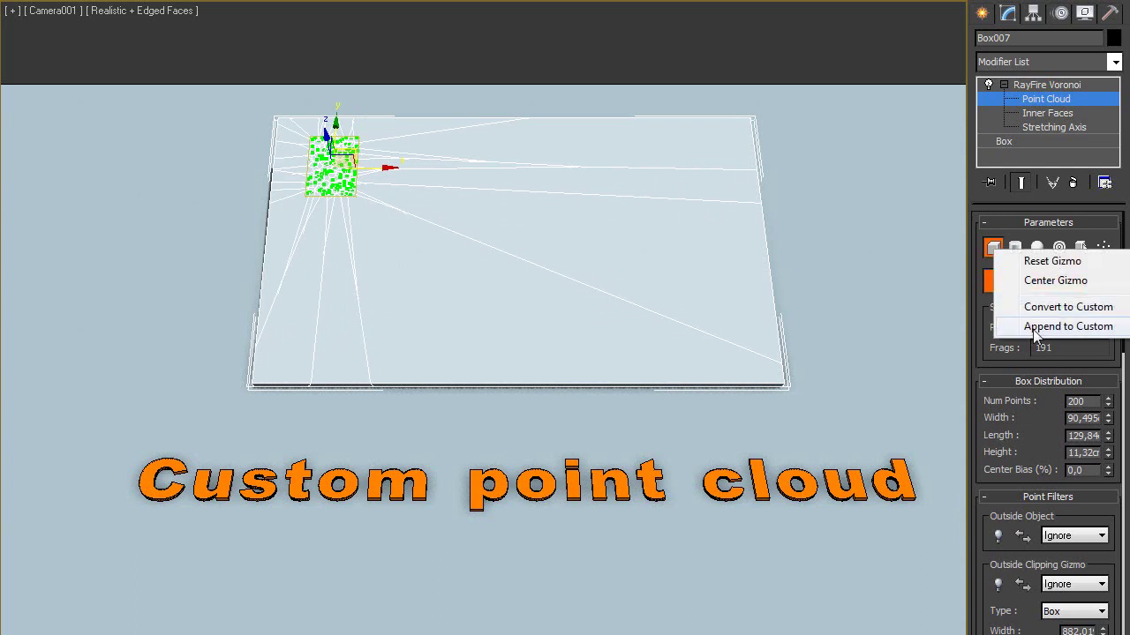
pyautogui.click(1064, 327)
# Switch to spherical distribution, move its point cloud gizmo to the slab's far right corner, and append the points to Custom.
pyautogui.click(1036, 248)
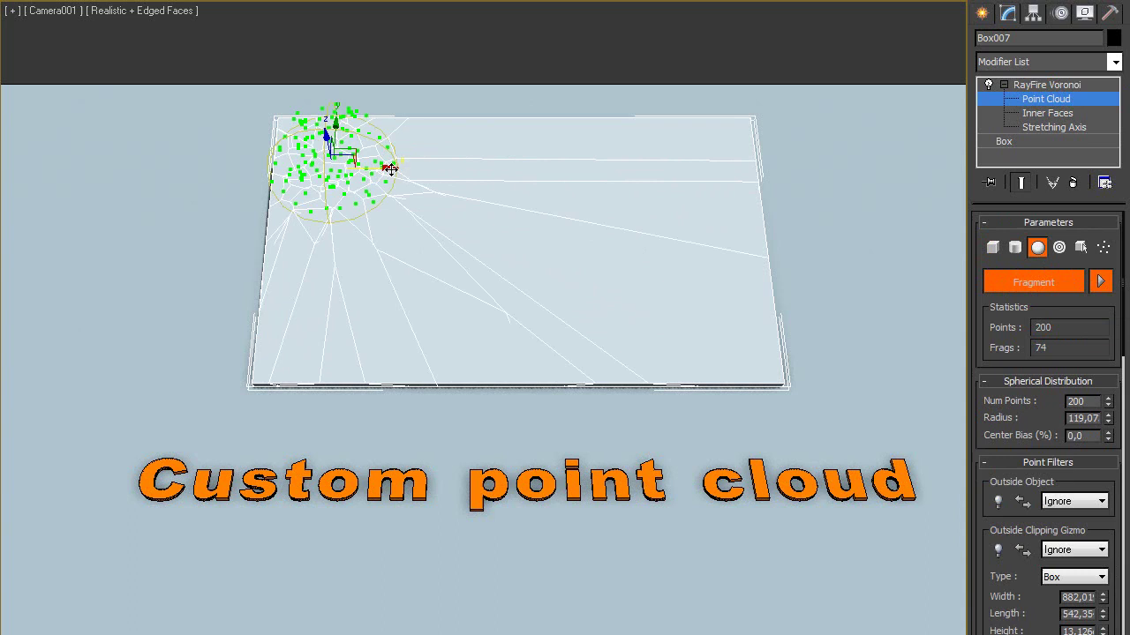
pyautogui.moveTo(389, 168); pyautogui.dragTo(757, 170)
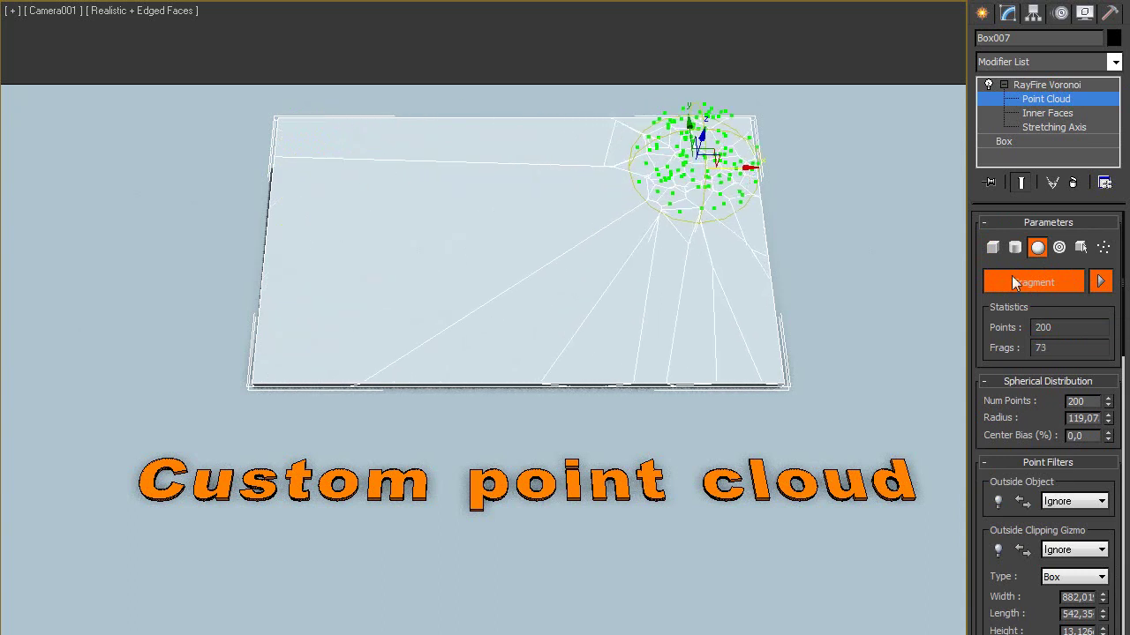
pyautogui.rightClick(1036, 250)
pyautogui.click(1065, 322)
# Switch to radial distribution, move its gizmo to the slab's front left area, and append the points to Custom.
pyautogui.click(1067, 255)
pyautogui.click(1061, 250)
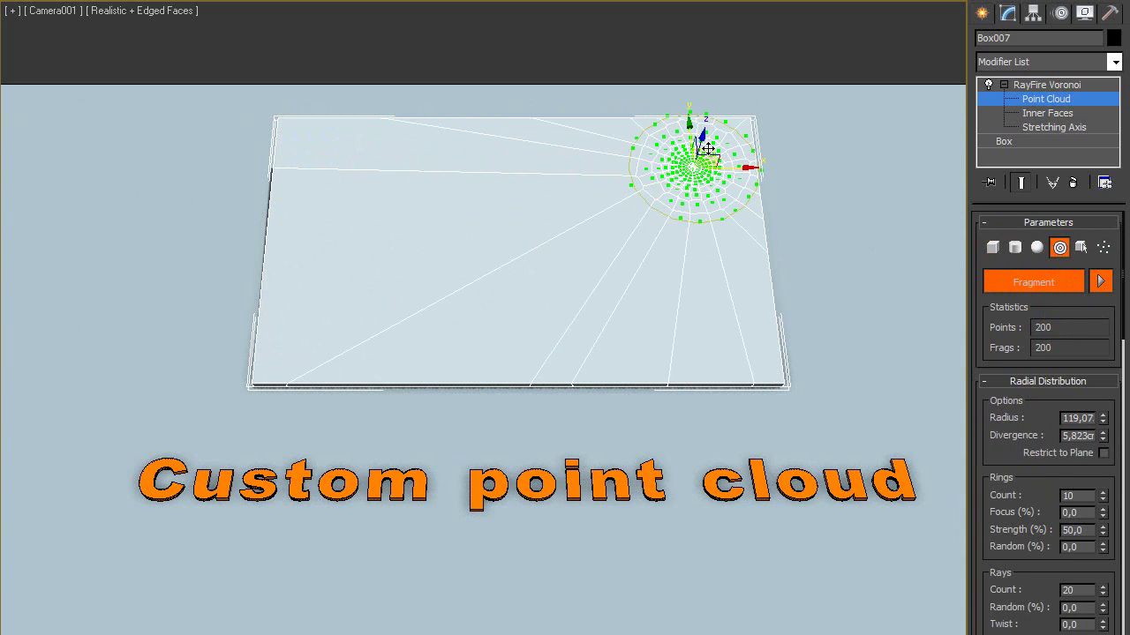
pyautogui.moveTo(713, 148); pyautogui.dragTo(438, 263)
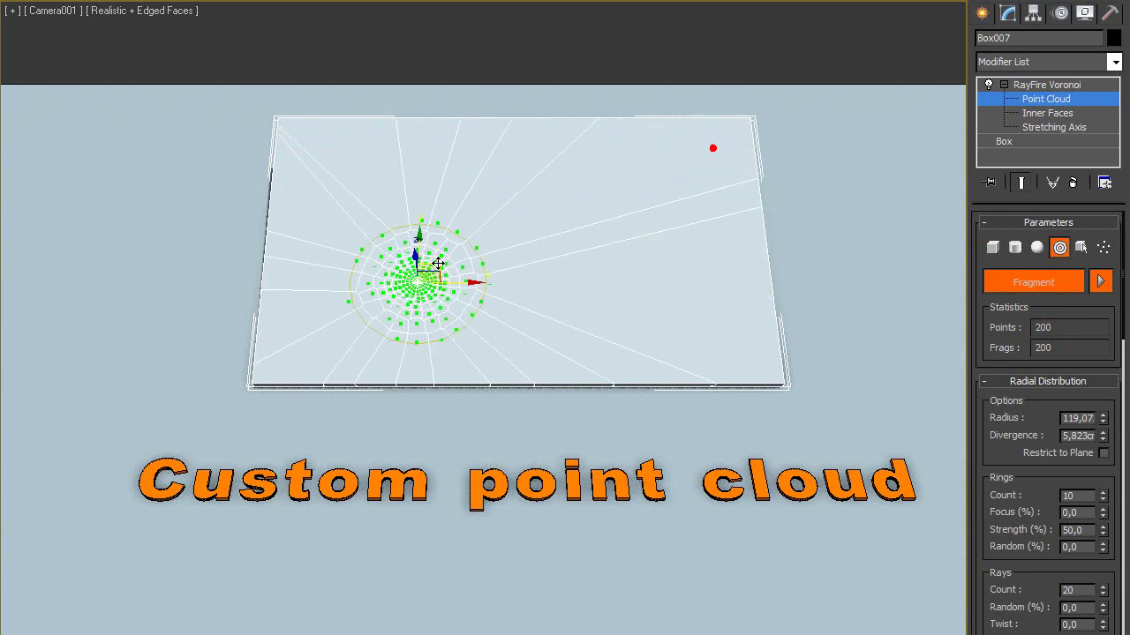
pyautogui.rightClick(1056, 250)
pyautogui.click(1092, 323)
# Move the radial gizmo across to the slab's front right area and append a second set of radial points to Custom.
pyautogui.moveTo(456, 283); pyautogui.dragTo(729, 300)
pyautogui.rightClick(1053, 253)
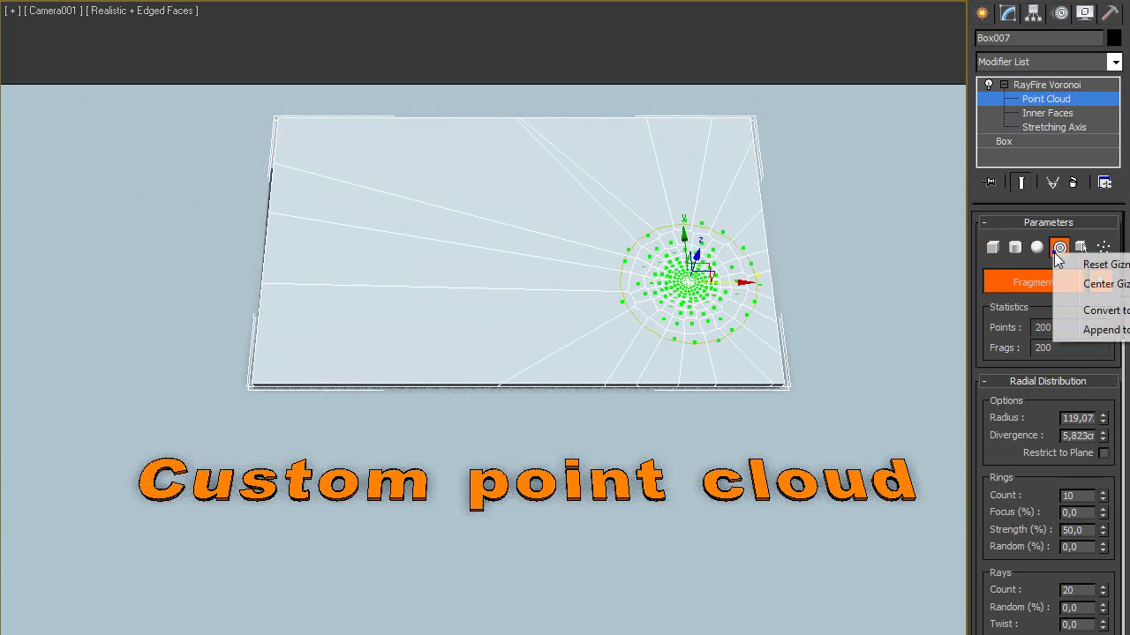
pyautogui.click(1081, 327)
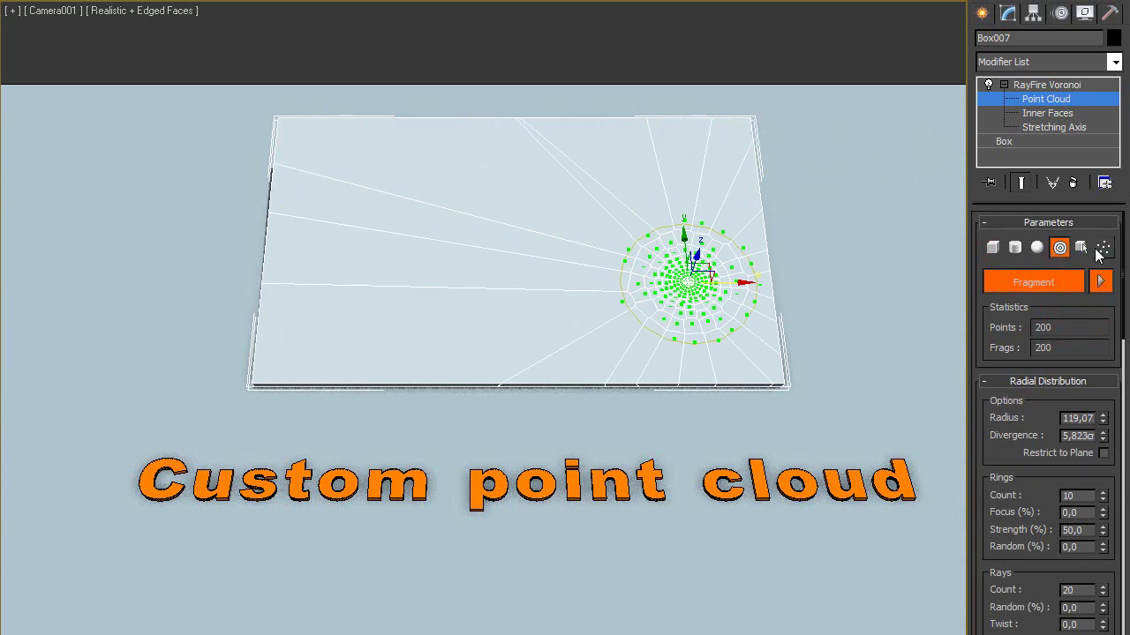
# Switch to Custom distribution and move the uppermost Custom Points of the spherical cluster to the middle of the slab's far edge.
pyautogui.click(1103, 248)
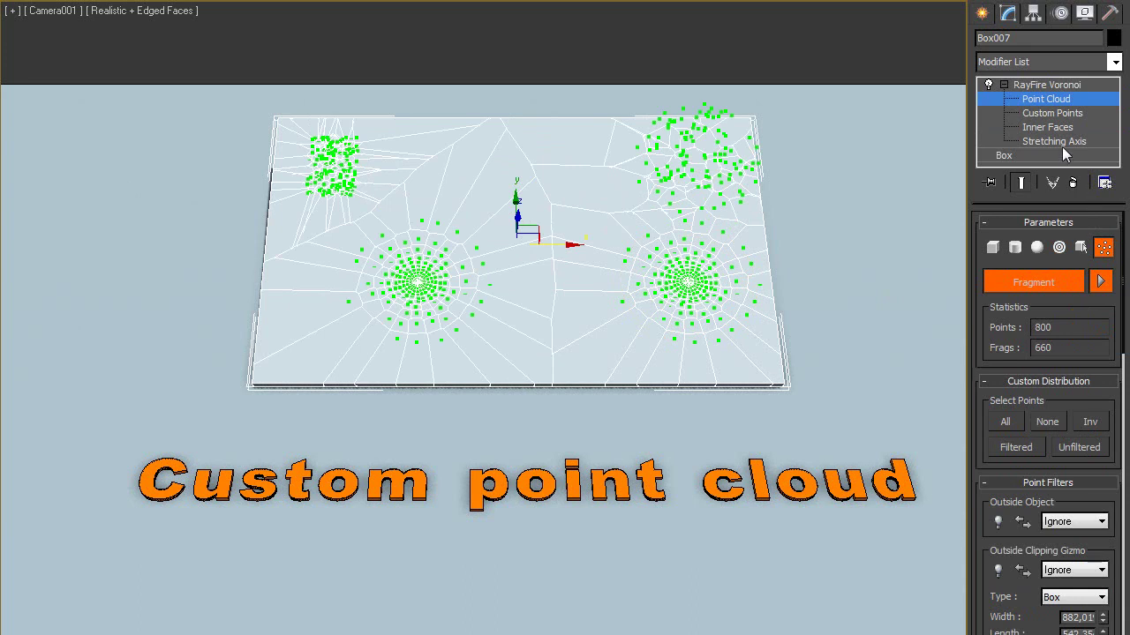
pyautogui.click(1047, 114)
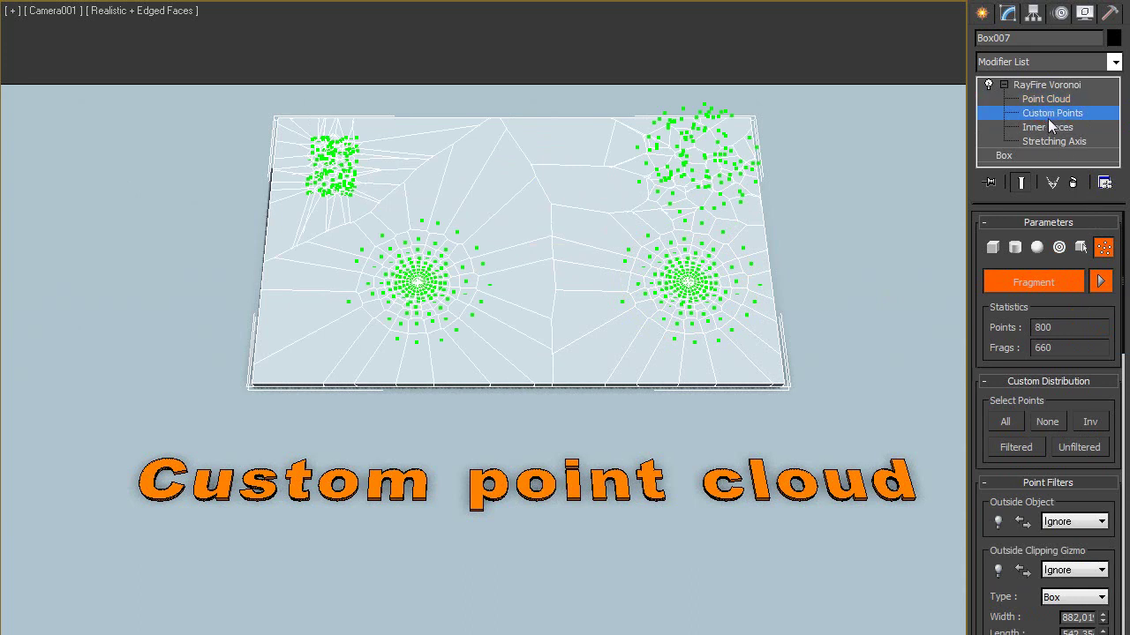
pyautogui.moveTo(628, 87); pyautogui.dragTo(743, 132)
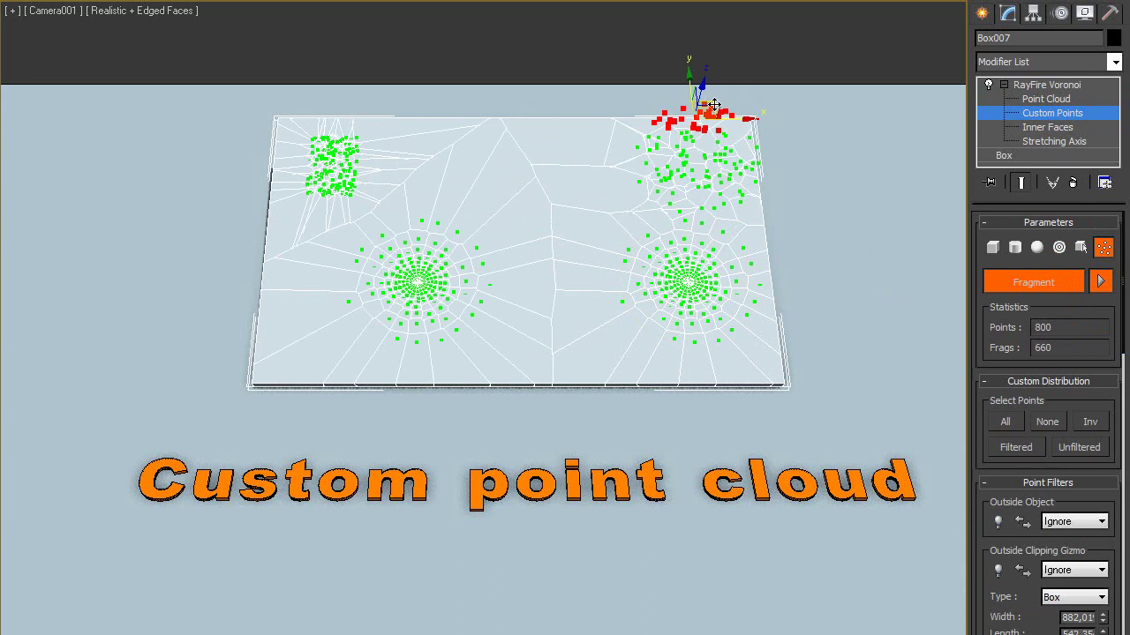
pyautogui.moveTo(712, 97); pyautogui.dragTo(545, 158)
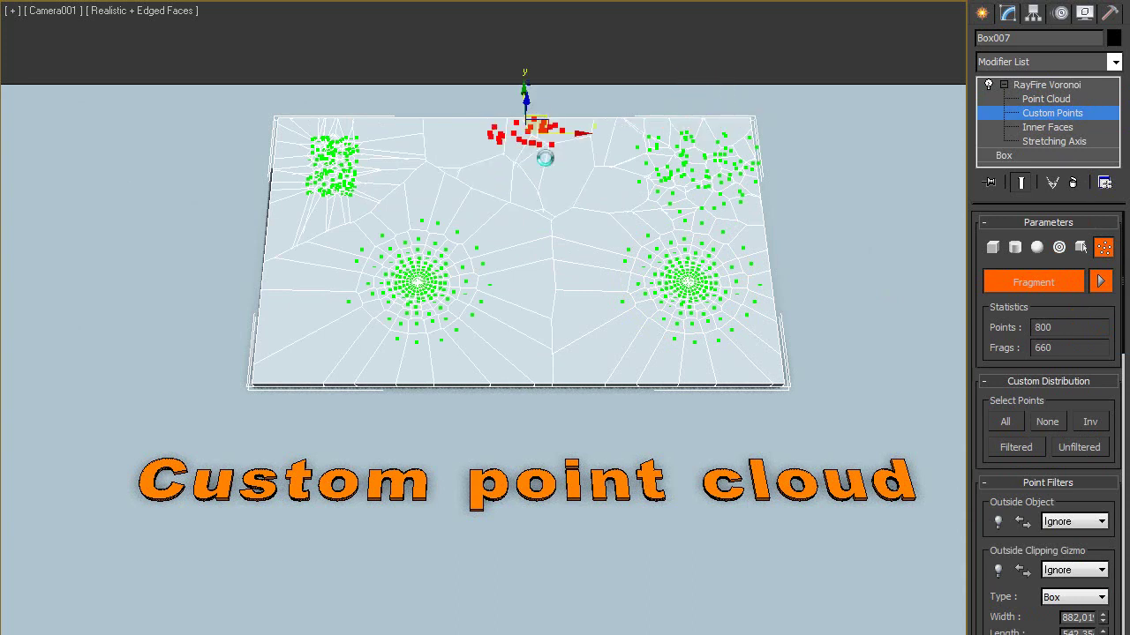
# Move a single custom point from the outer ring of the left radial cluster toward the far edge, and turn off fragmentation.
pyautogui.click(422, 232)
pyautogui.click(421, 220)
pyautogui.moveTo(446, 201); pyautogui.dragTo(465, 157)
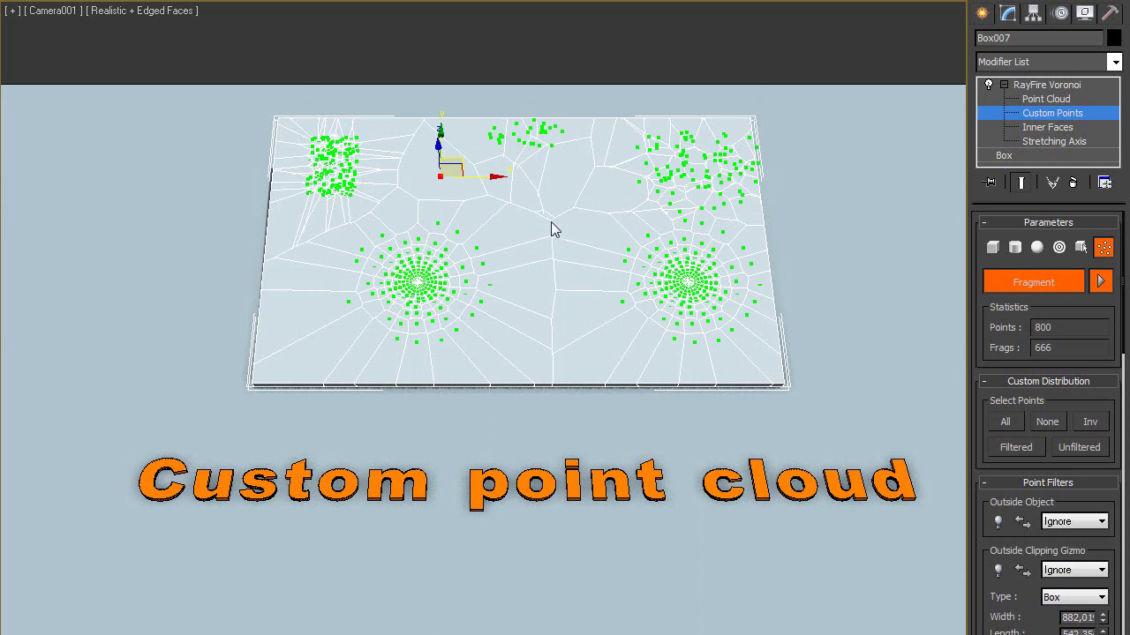
pyautogui.click(1029, 284)
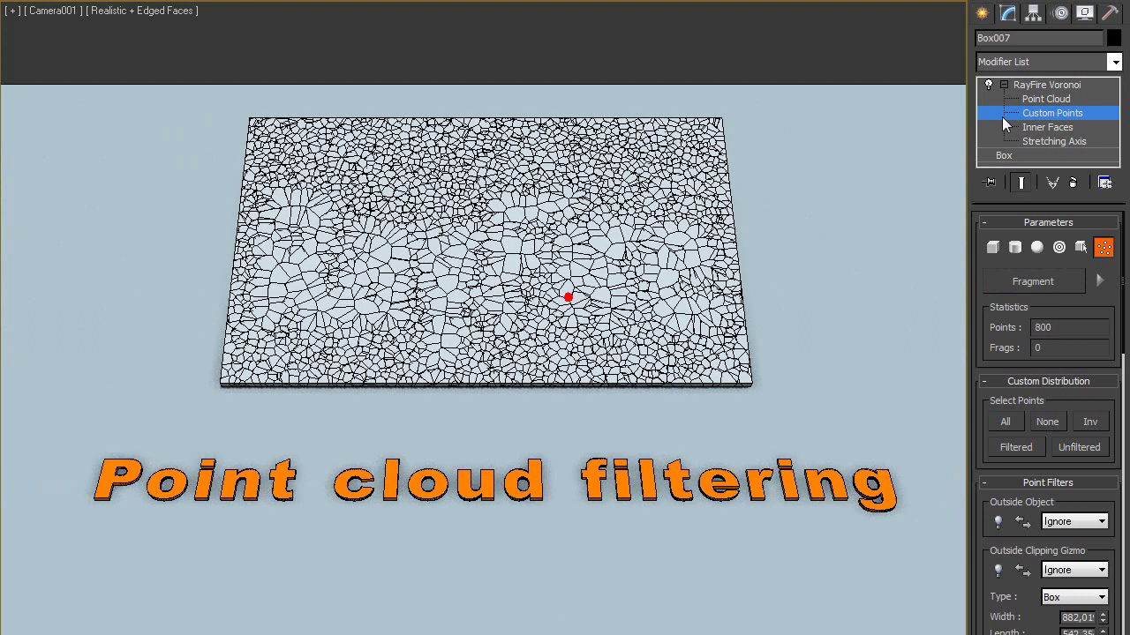
# Leave the Custom Points level, select the point cloud filtering slab, and invert its Outside Clipping Gizmo filter.
pyautogui.click(1005, 102)
pyautogui.click(1045, 102)
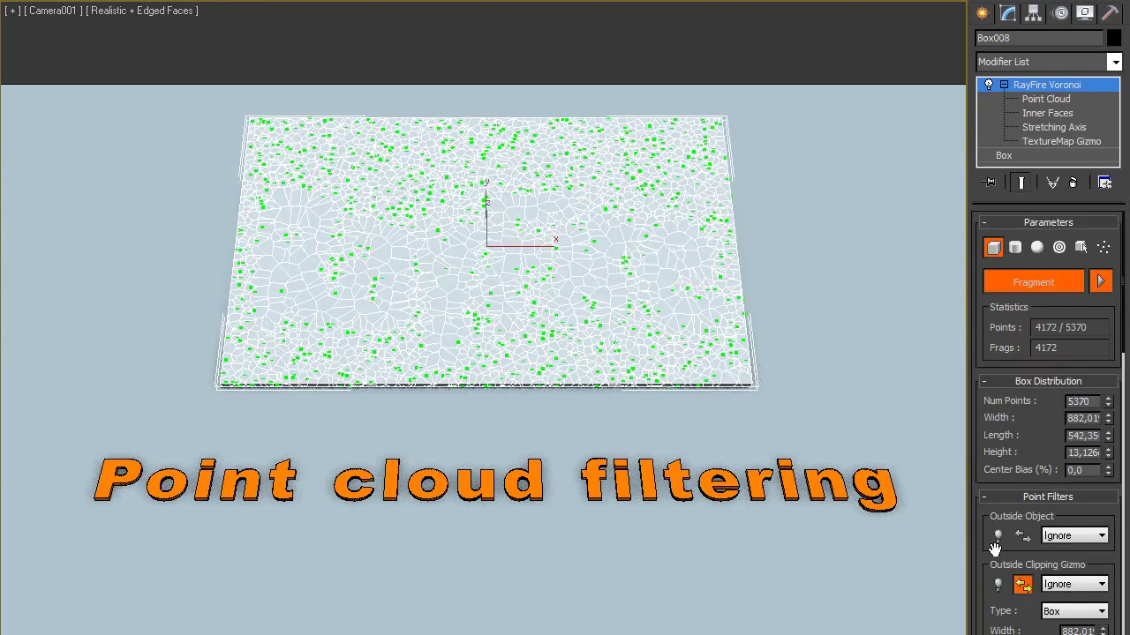
pyautogui.click(1021, 584)
# Turn off the Texture Map point filter on the point cloud filtering slab.
pyautogui.scroll(-5, 1021, 584)
pyautogui.click(997, 544)
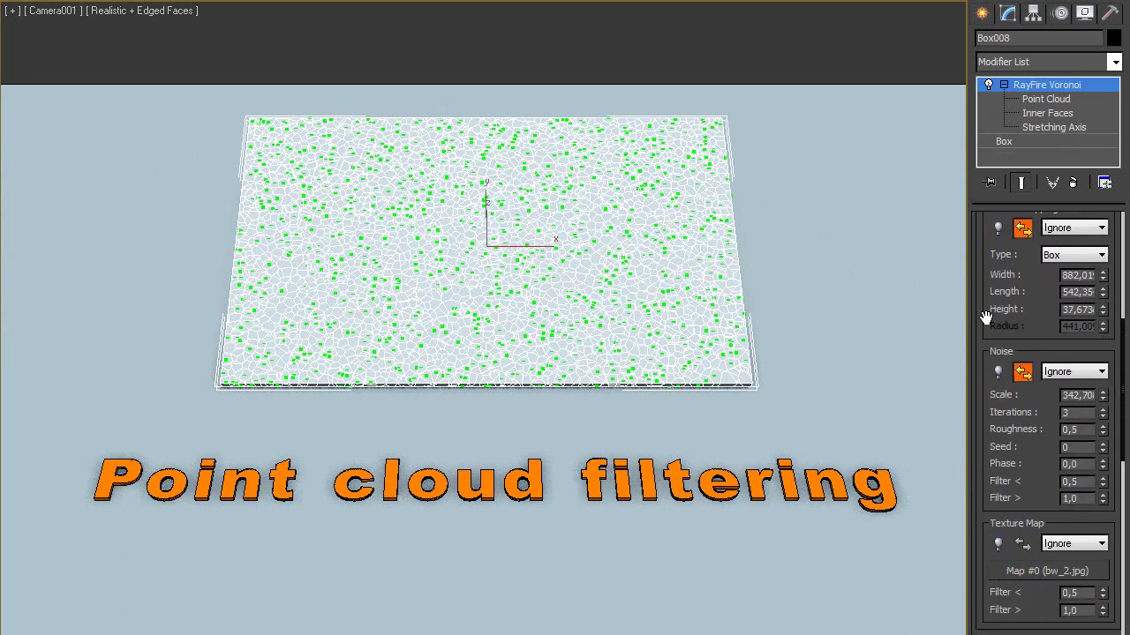
pyautogui.scroll(5, 985, 318)
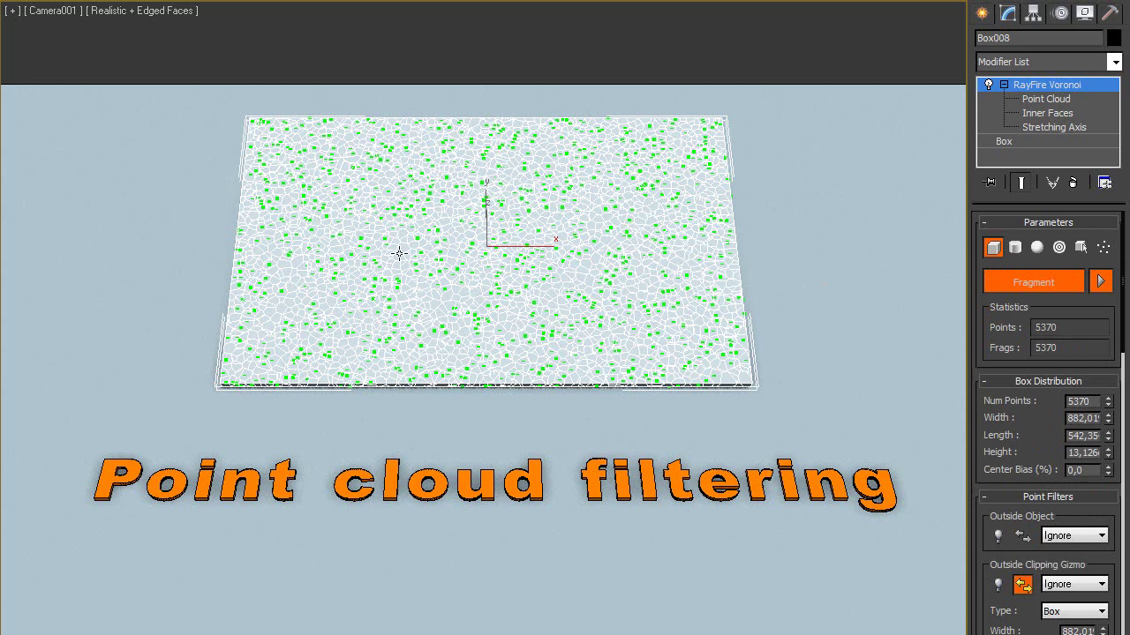
# Set the box distribution's number of points to 4000, viewing the slab in wireframe before returning to shaded display.
pyautogui.press('F3')
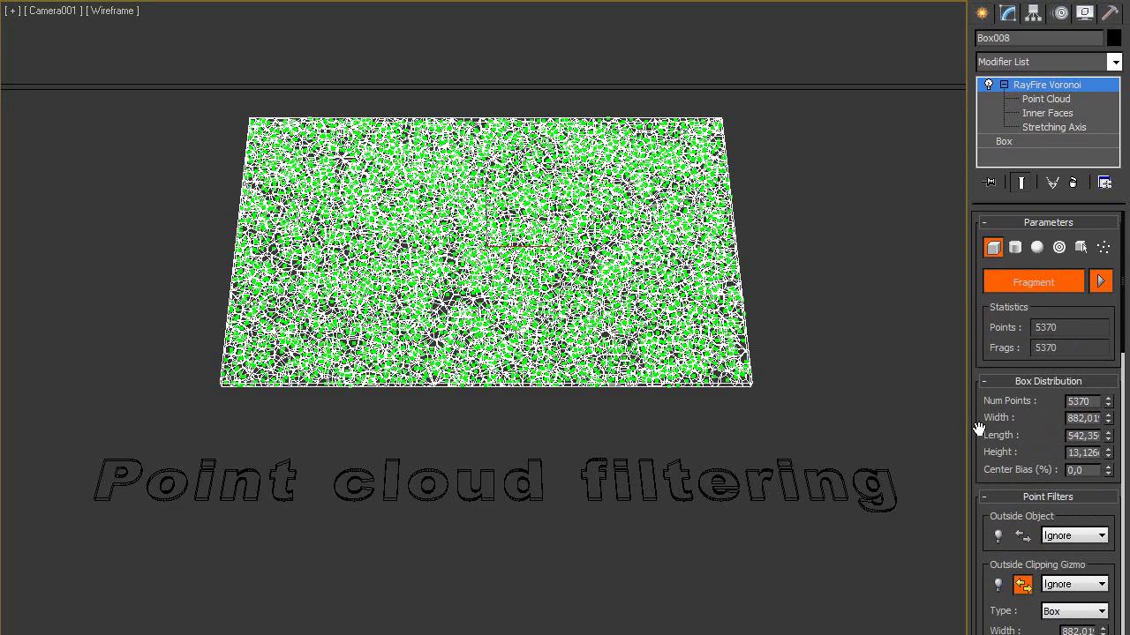
pyautogui.moveTo(980, 428); pyautogui.dragTo(986, 359)
pyautogui.moveTo(1093, 331); pyautogui.dragTo(1038, 333)
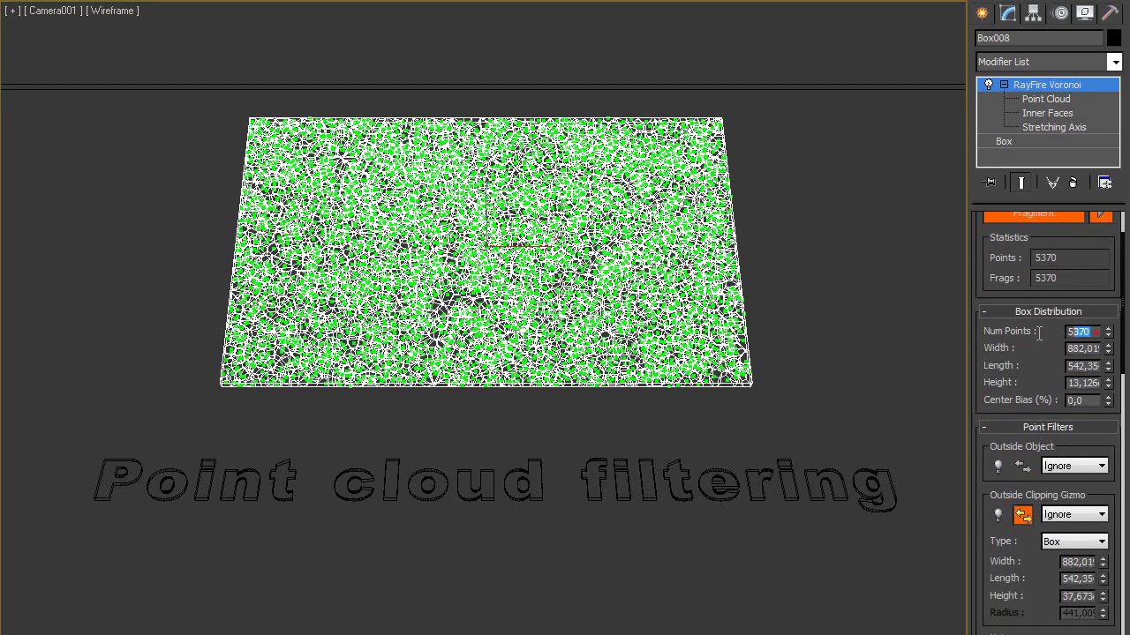
pyautogui.write('4000')
pyautogui.press('Return')
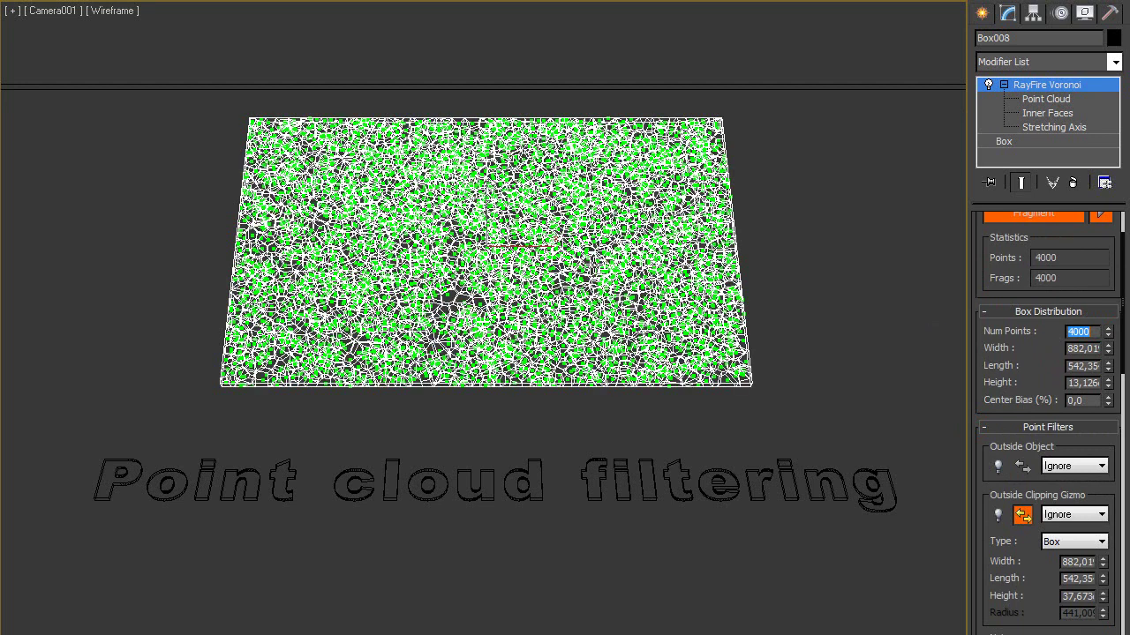
pyautogui.press('F3')
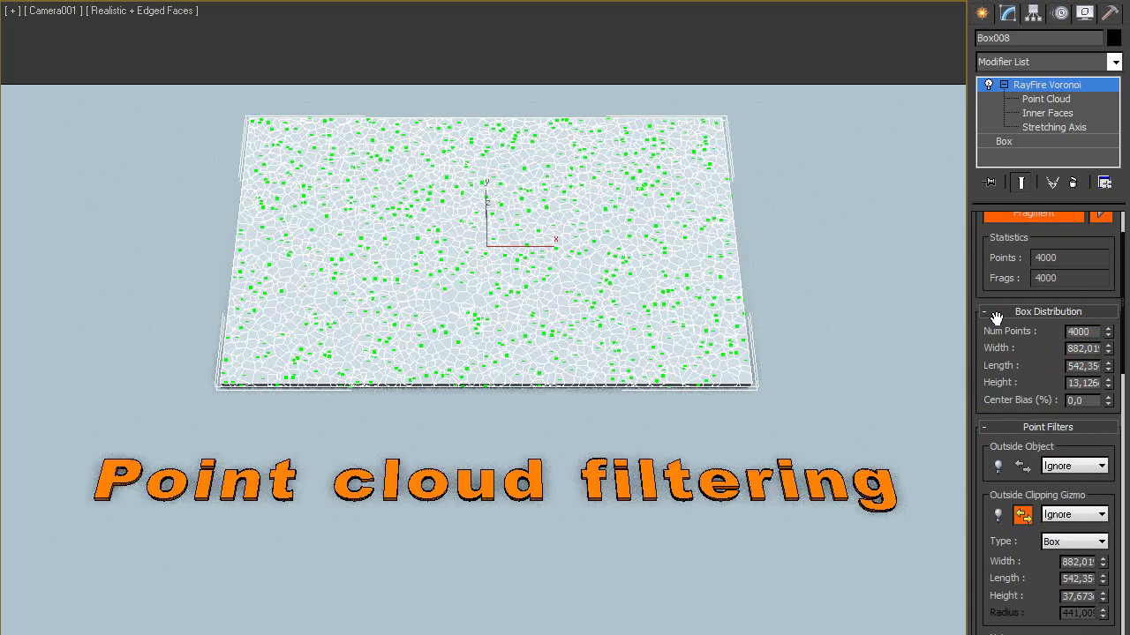
# Remove the inversion from the Outside Clipping Gizmo filter and enable that filter.
pyautogui.click(1019, 518)
pyautogui.moveTo(993, 486); pyautogui.dragTo(995, 407)
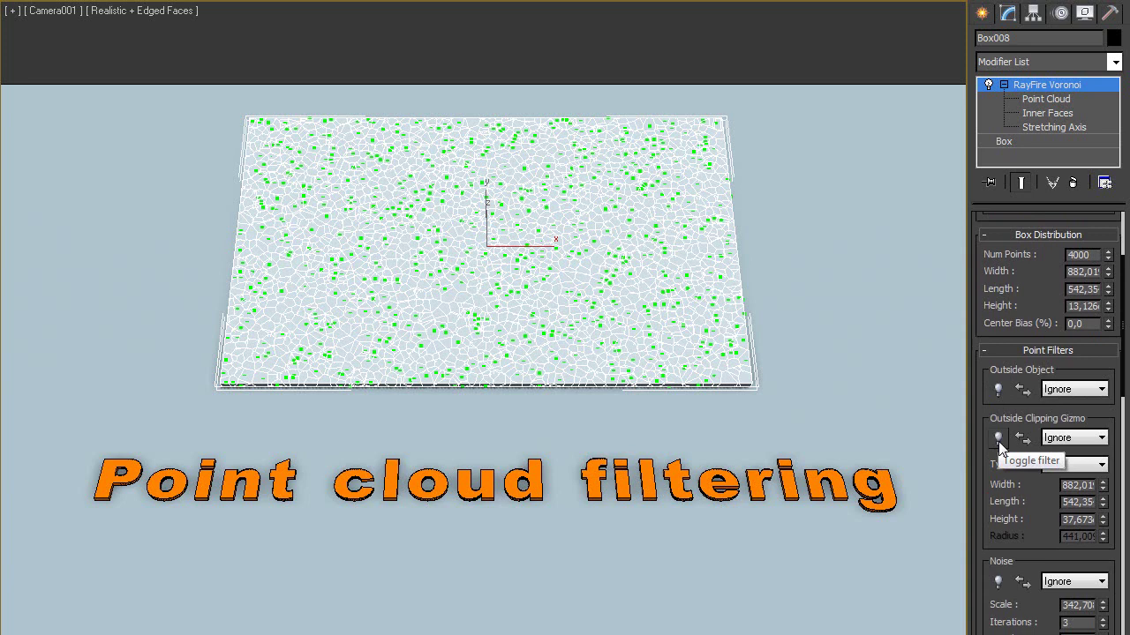
pyautogui.click(998, 439)
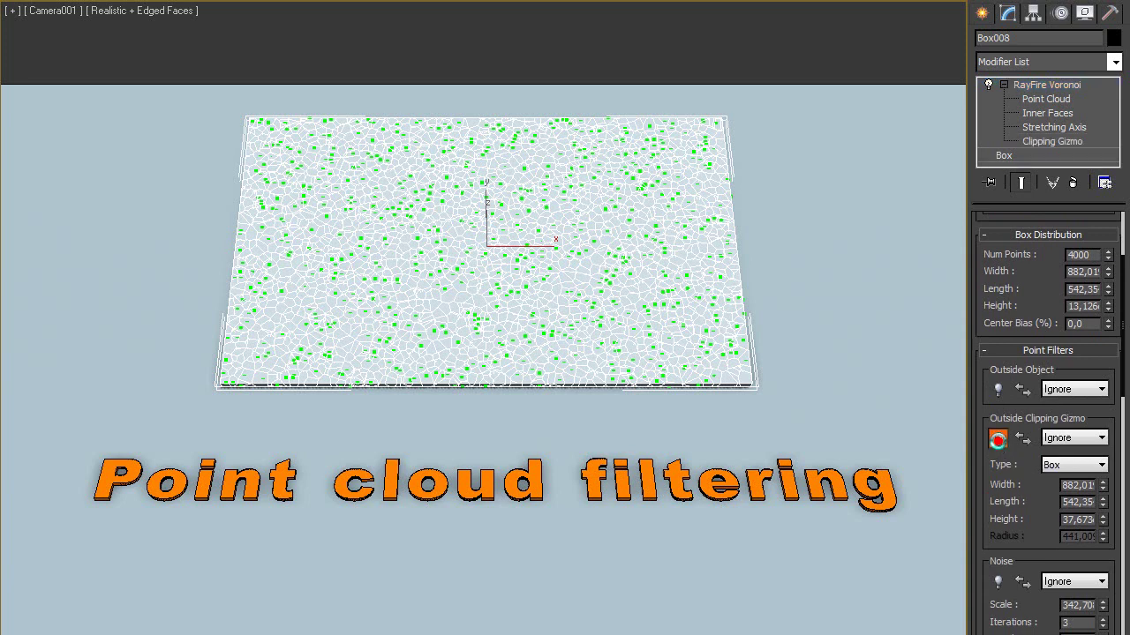
# At the Clipping Gizmo level, move the box gizmo across the slab's left and front areas and leave it near the slab's centre.
pyautogui.click(1049, 142)
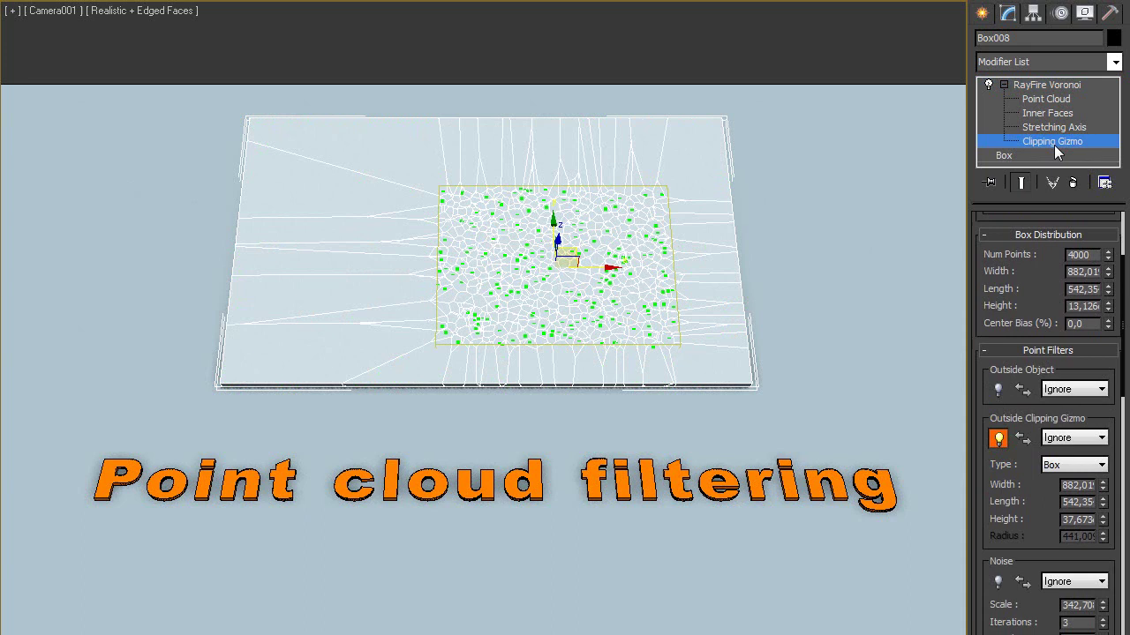
pyautogui.moveTo(572, 249); pyautogui.dragTo(302, 207)
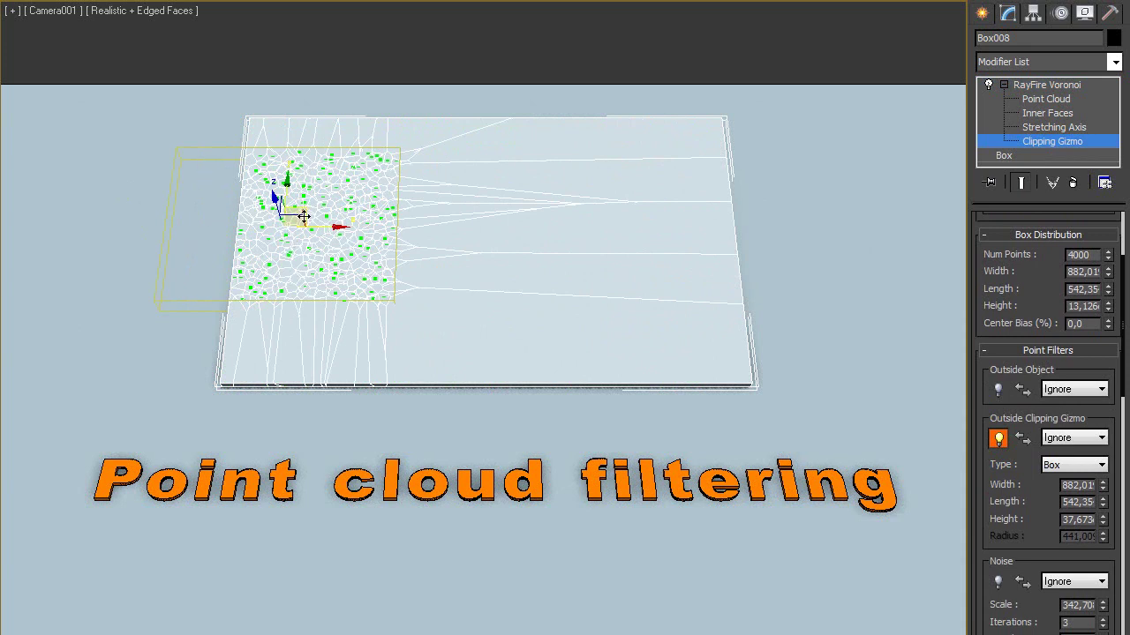
pyautogui.moveTo(304, 216); pyautogui.dragTo(307, 298)
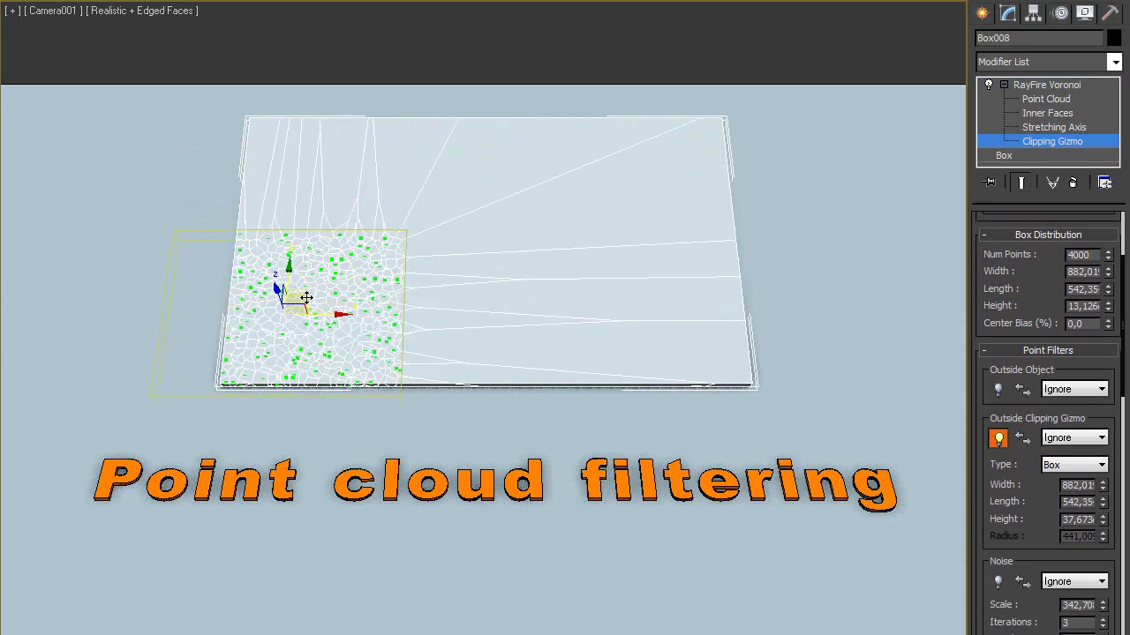
pyautogui.press('F3')
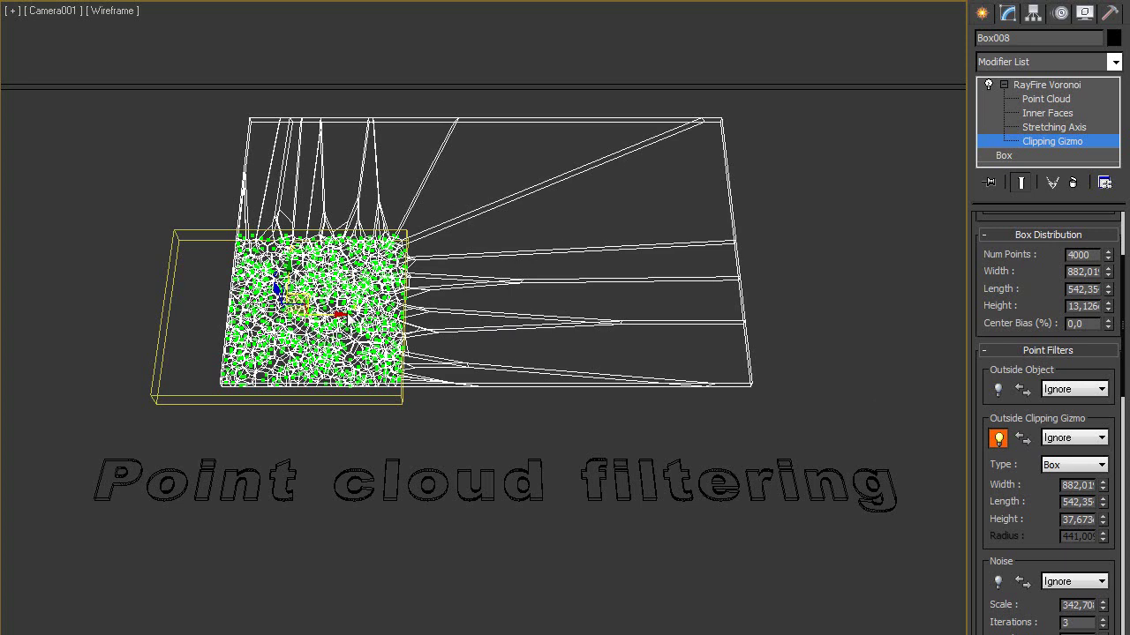
pyautogui.moveTo(317, 295); pyautogui.dragTo(467, 303)
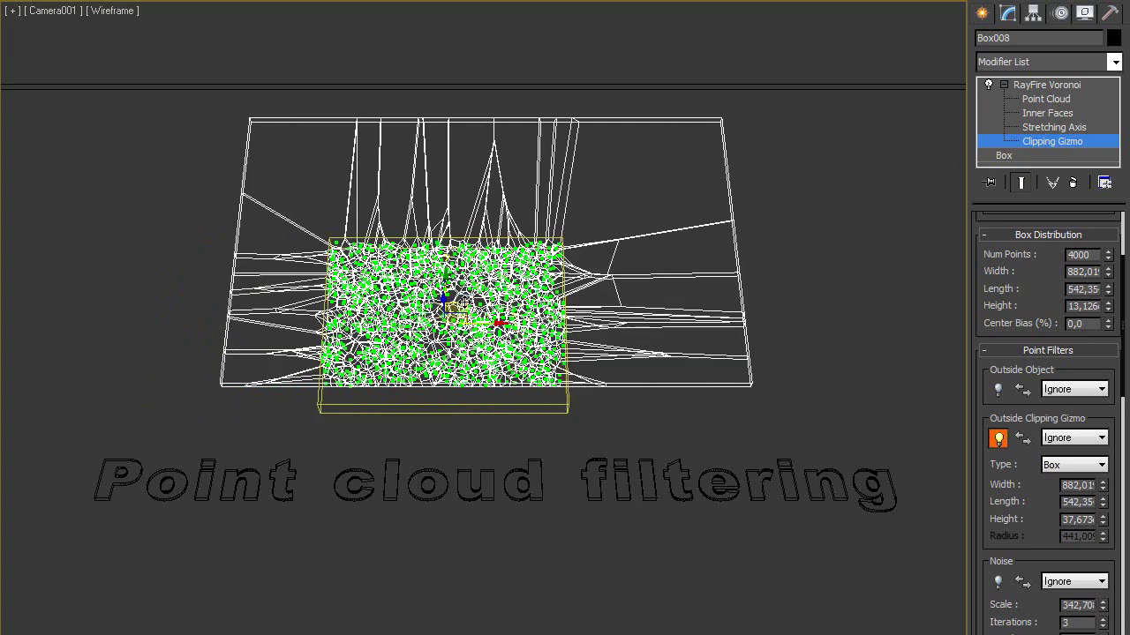
pyautogui.press('F3')
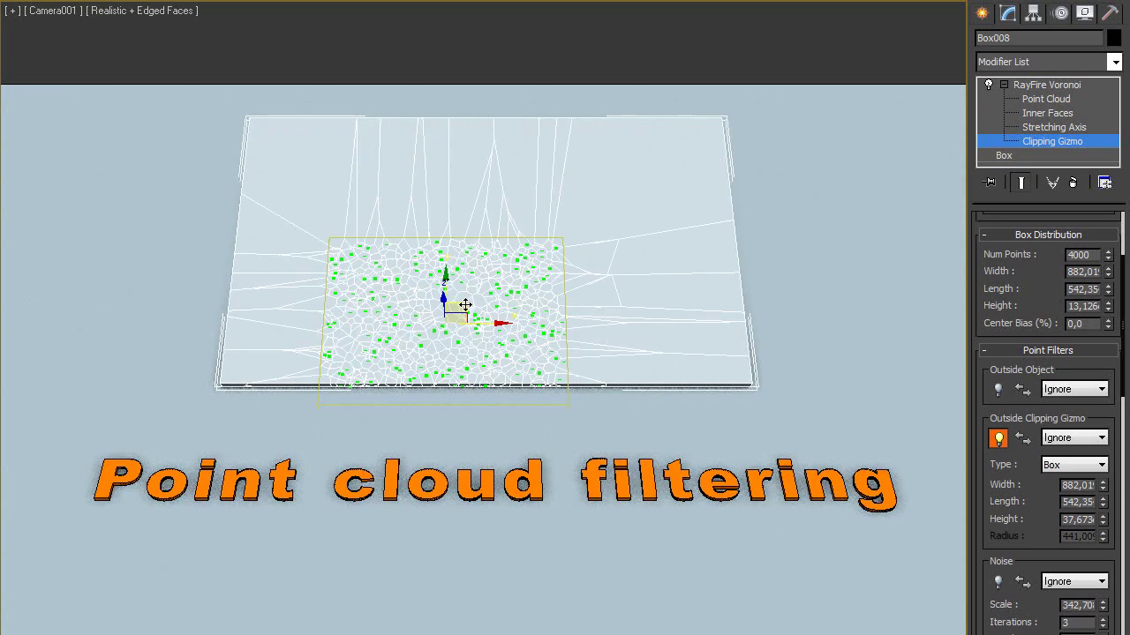
pyautogui.moveTo(465, 305); pyautogui.dragTo(512, 262)
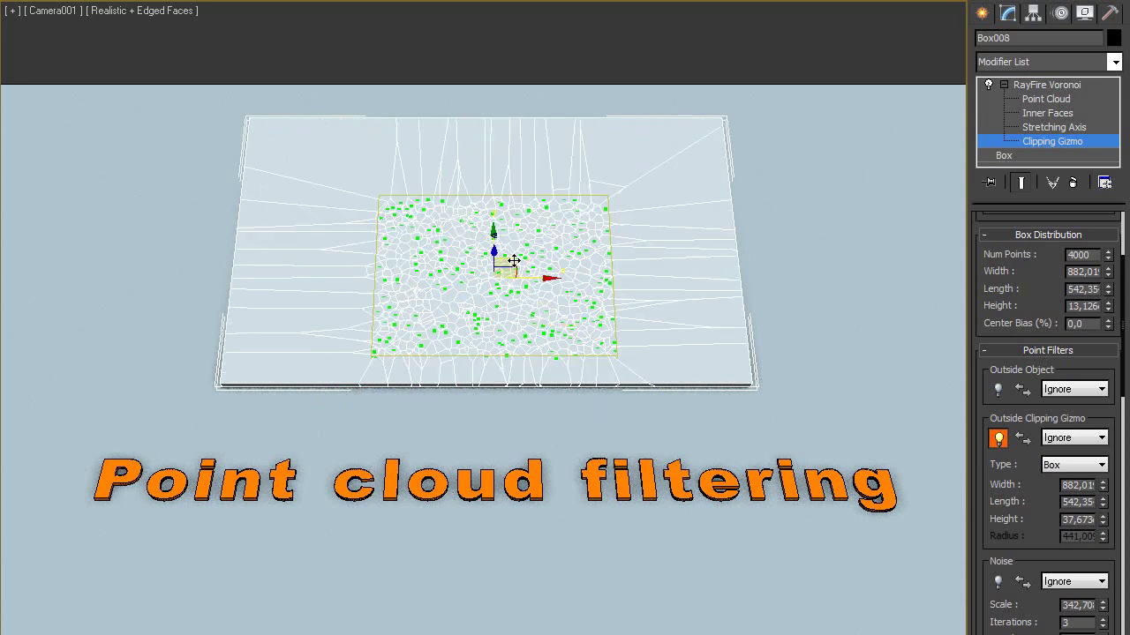
# Invert the Outside Clipping Gizmo filter, check the fragments in wireframe, and turn the filter off.
pyautogui.click(1022, 437)
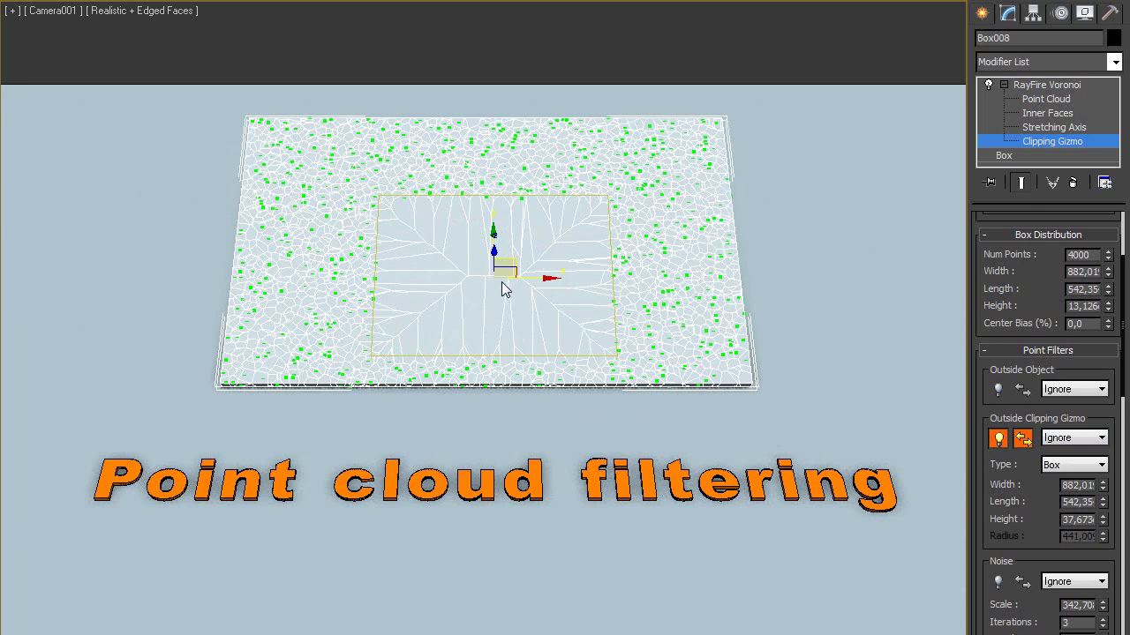
pyautogui.press('F3')
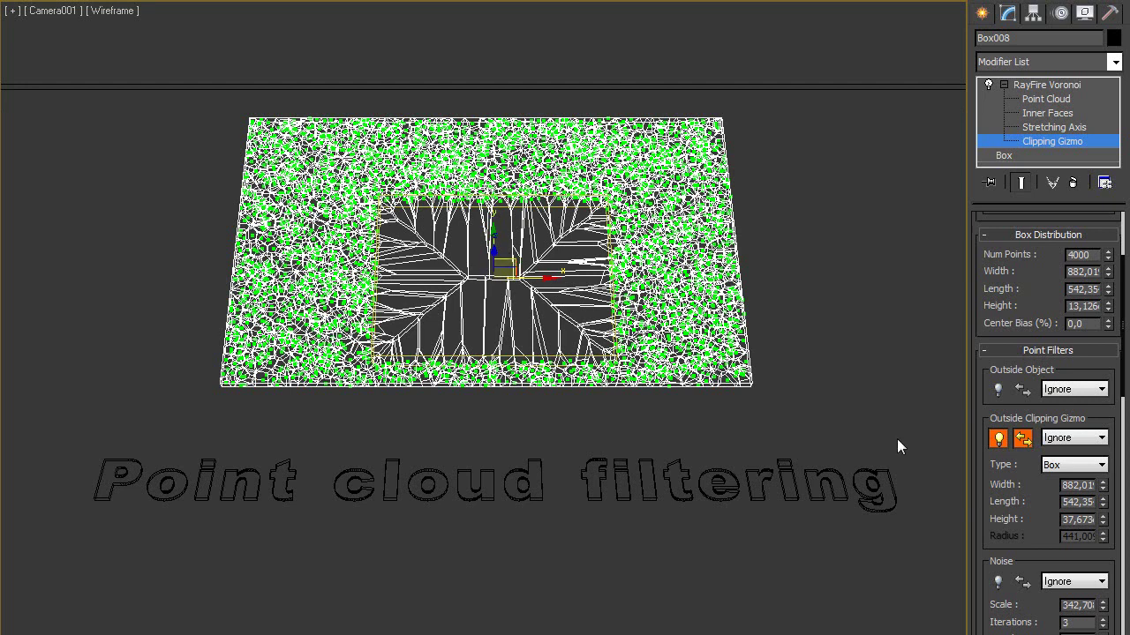
pyautogui.click(998, 438)
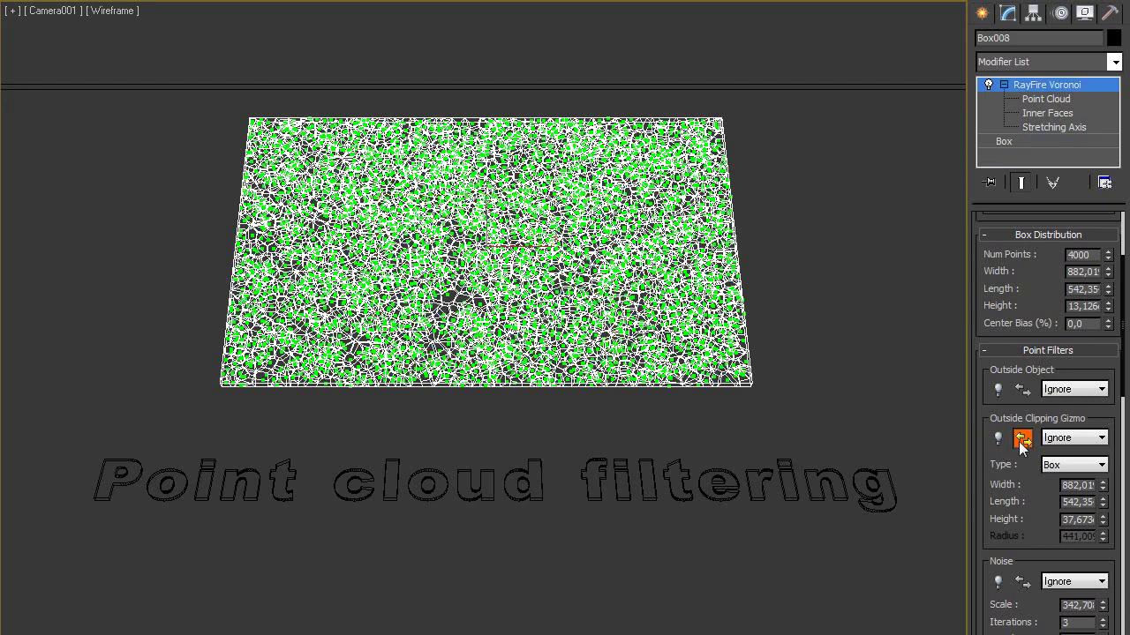
# Enable the Noise point filter and check the slab's fragments in both shaded and wireframe display.
pyautogui.scroll(-3, 1008, 496)
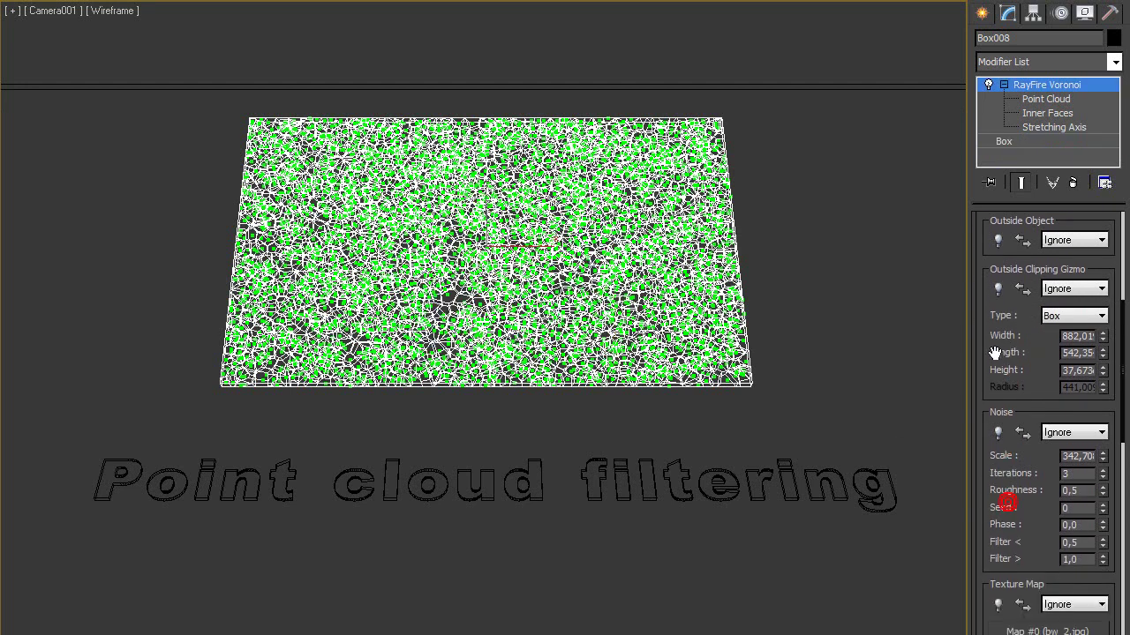
pyautogui.click(998, 433)
pyautogui.press('F3')
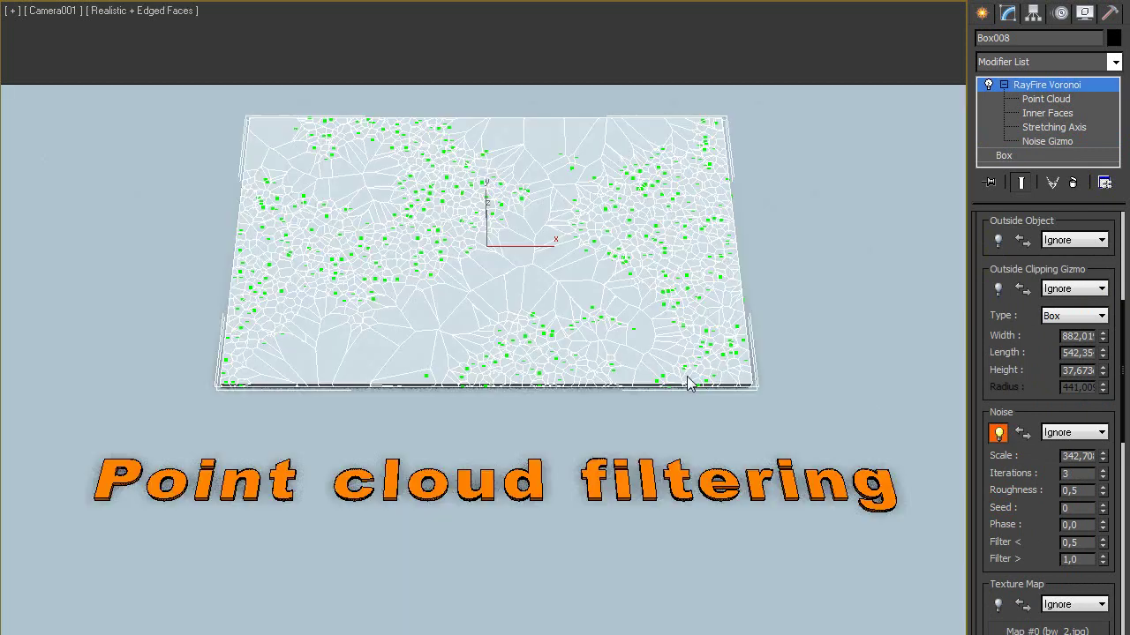
pyautogui.press('F3')
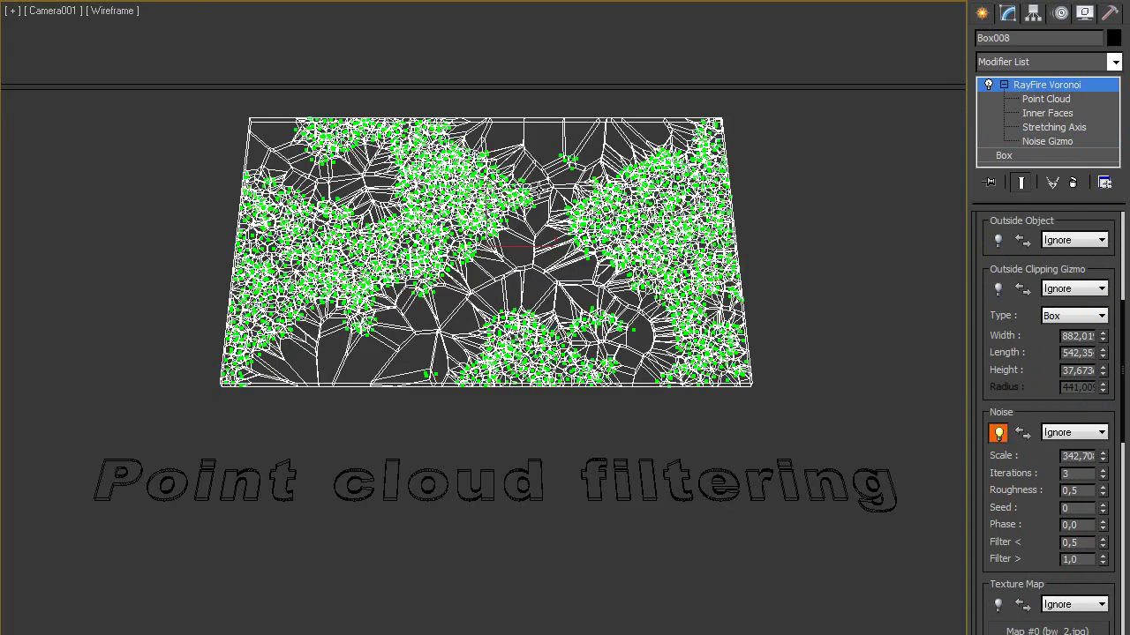
# Set the Noise filter's scale to about 277.6, return to shaded display, and invert the filter.
pyautogui.moveTo(1103, 463); pyautogui.dragTo(1103, 474)
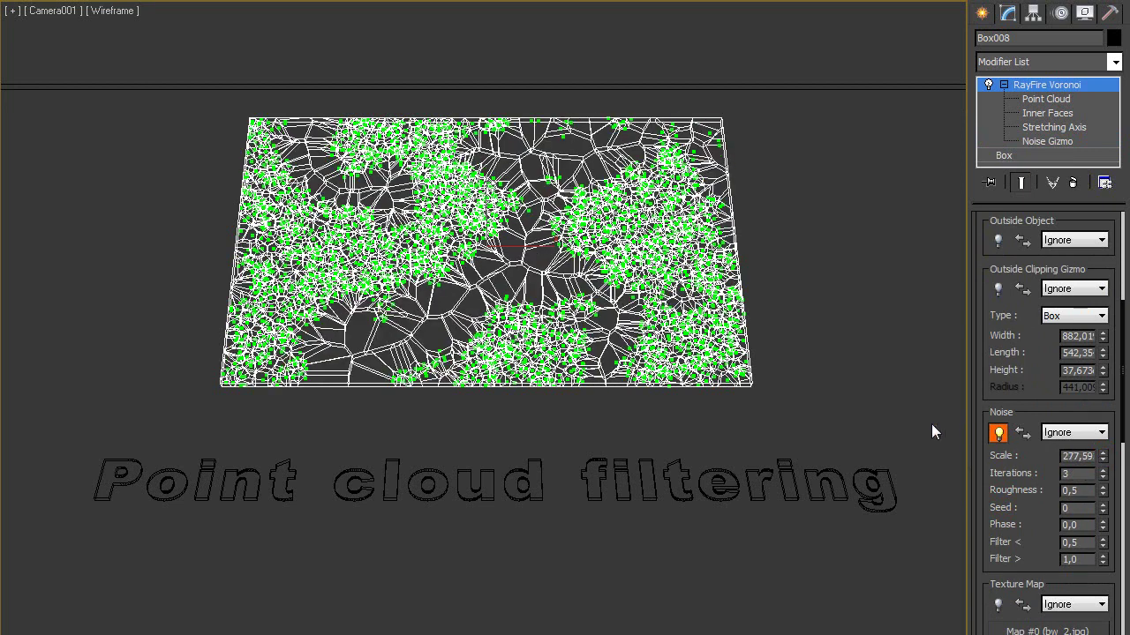
pyautogui.press('F3')
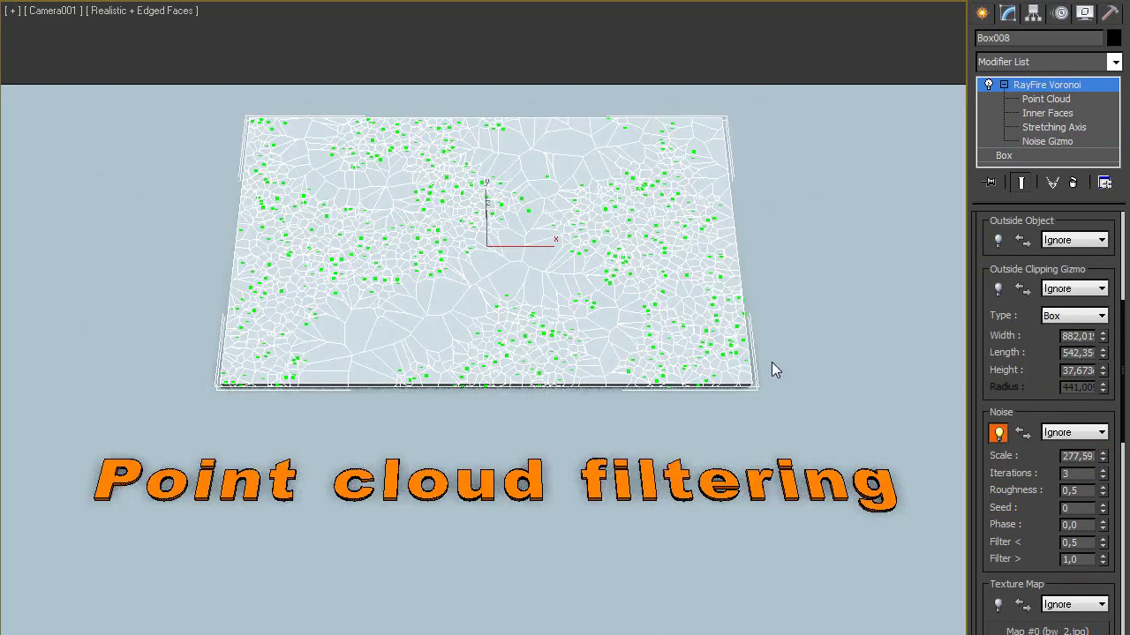
pyautogui.click(1023, 433)
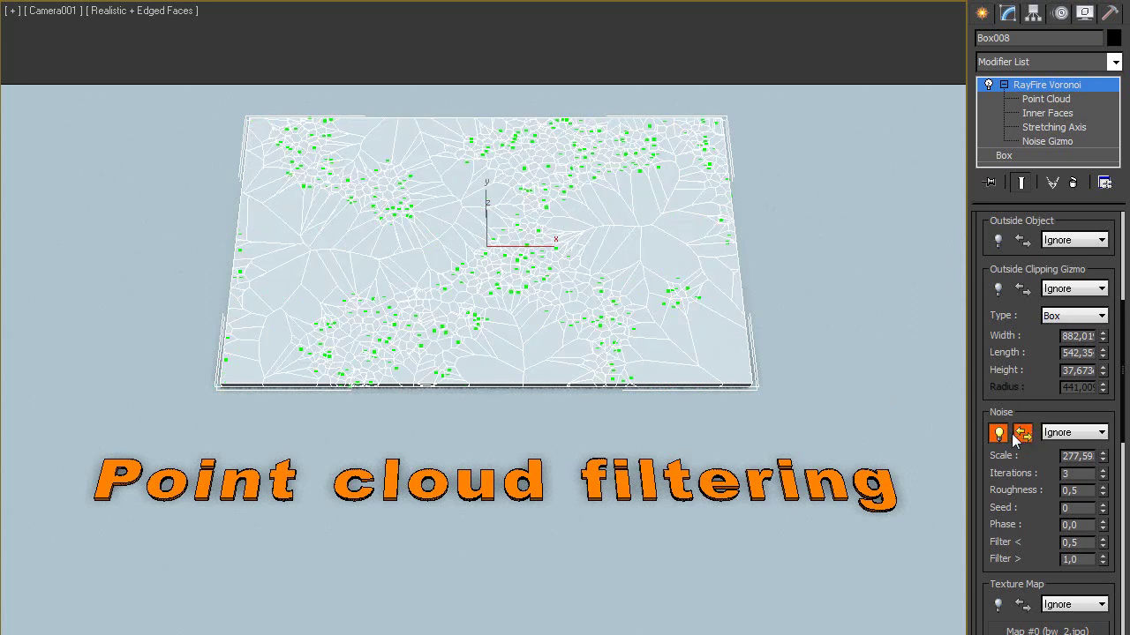
# Turn off the Noise filter, enable the Texture Map filter using bw_2.jpg, and show the slab in wireframe.
pyautogui.moveTo(1005, 542); pyautogui.dragTo(1015, 400)
pyautogui.click(998, 463)
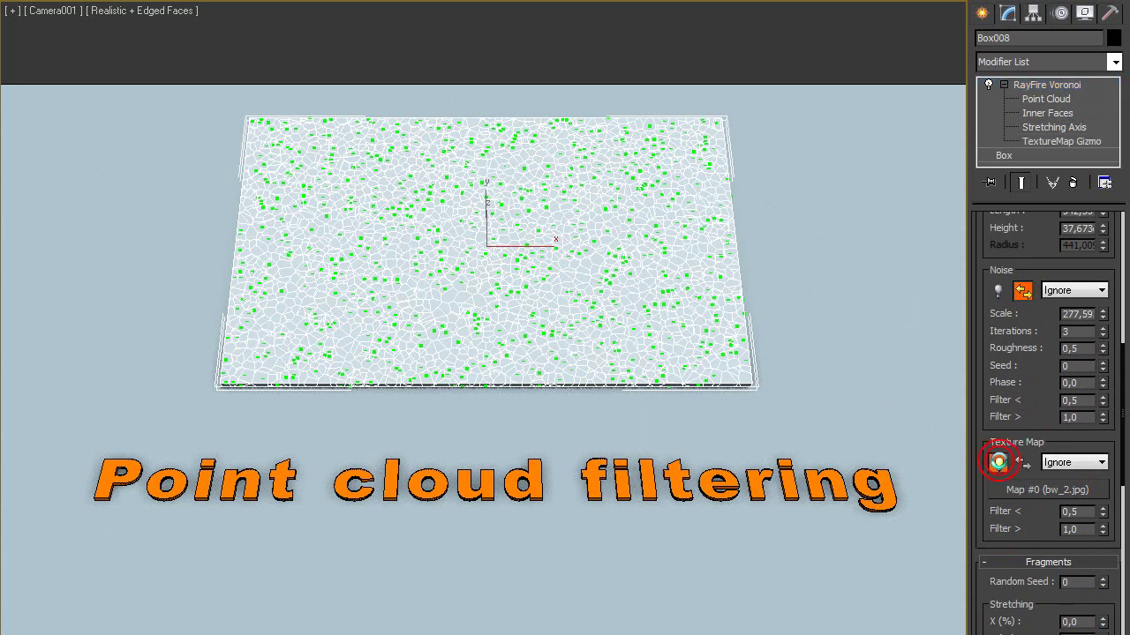
pyautogui.press('F3')
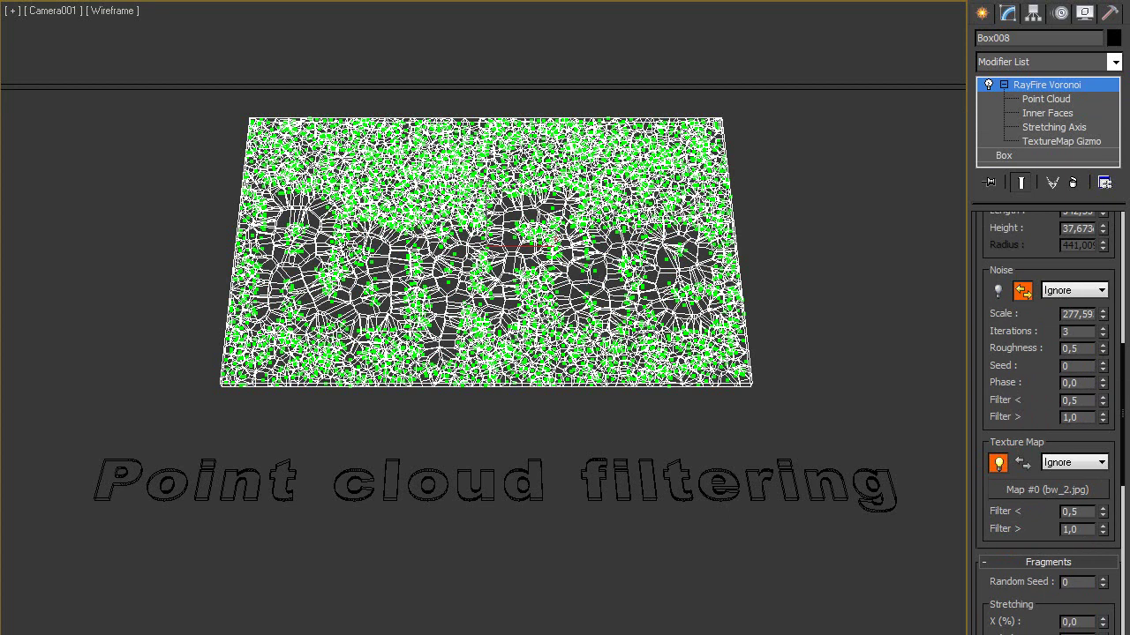
# Invert the Texture Map filter, compare the fragments in shaded and wireframe display, and return to shaded display.
pyautogui.click(1022, 464)
pyautogui.press('F3')
pyautogui.press('F3')
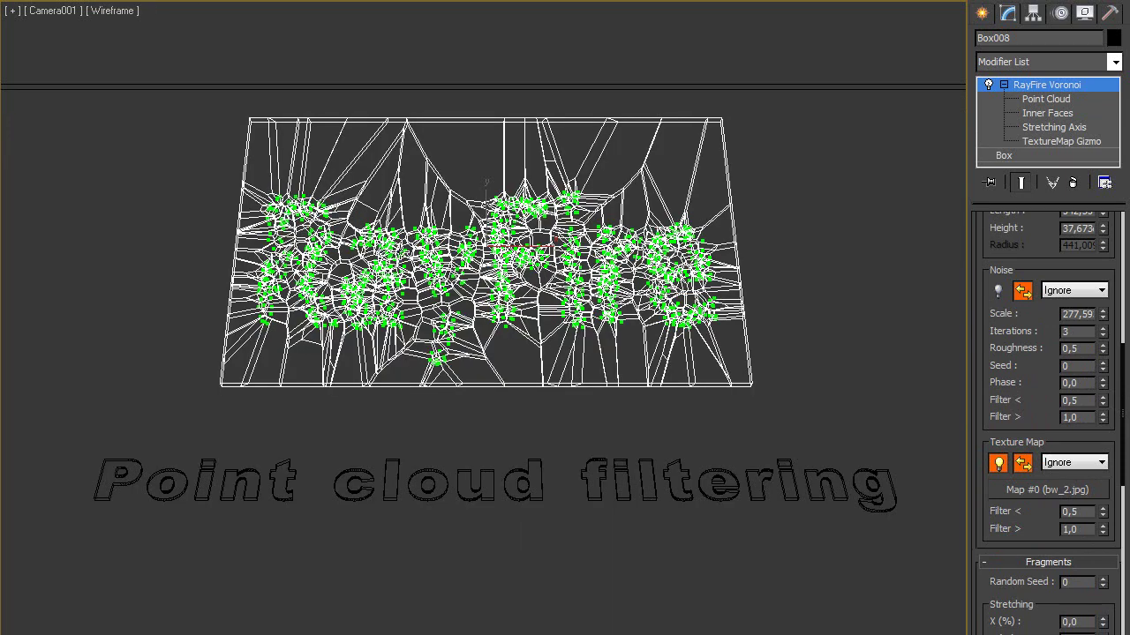
pyautogui.press('F3')
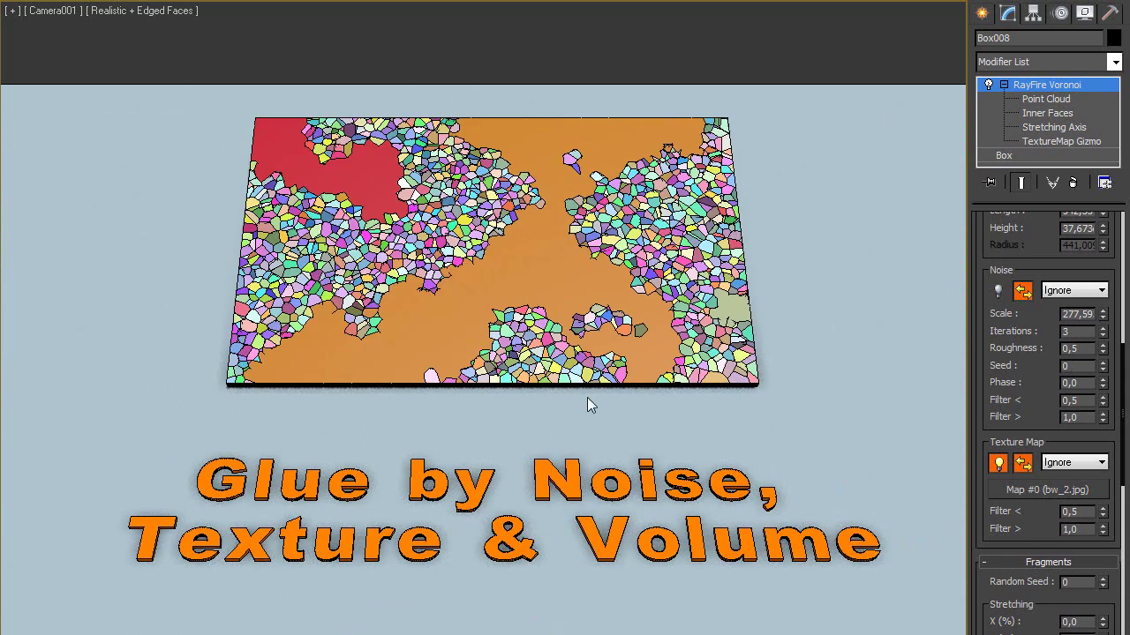
# Select the slab for Glue by Noise, Texture & Volume and examine its Glue filter settings and its fragments in wireframe.
pyautogui.click(1001, 460)
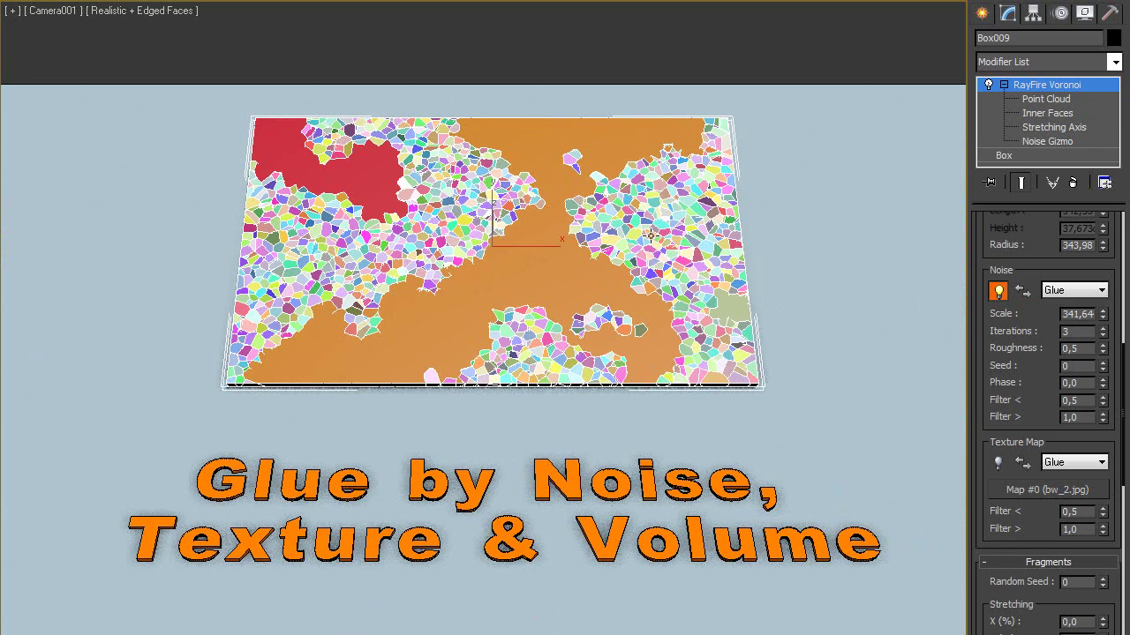
pyautogui.scroll(5, 1015, 319)
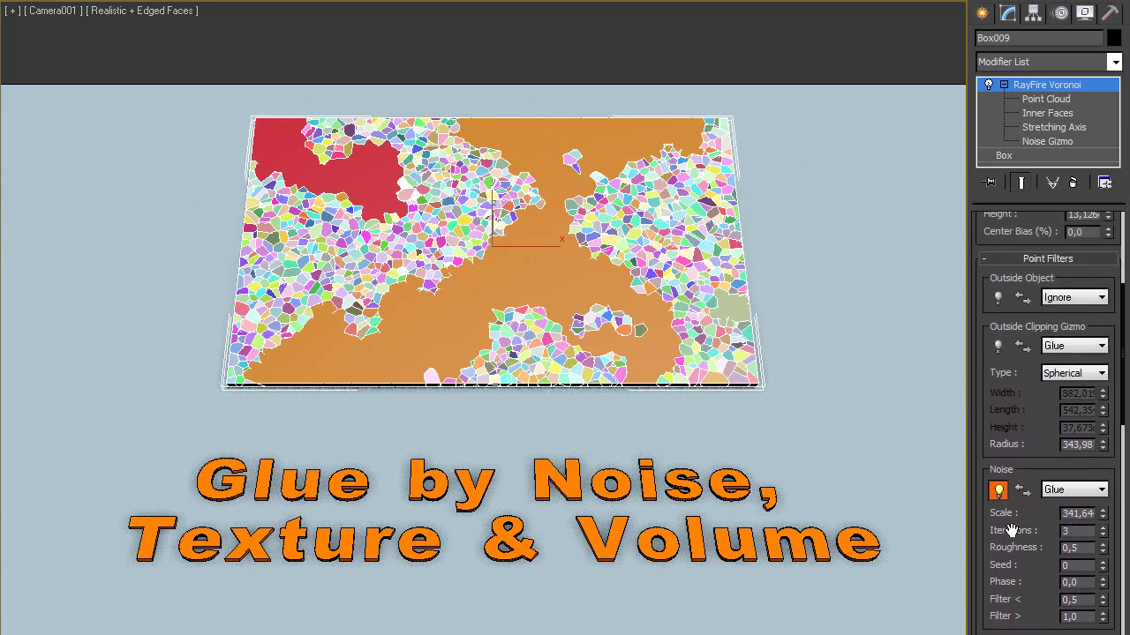
pyautogui.scroll(-2, 1028, 305)
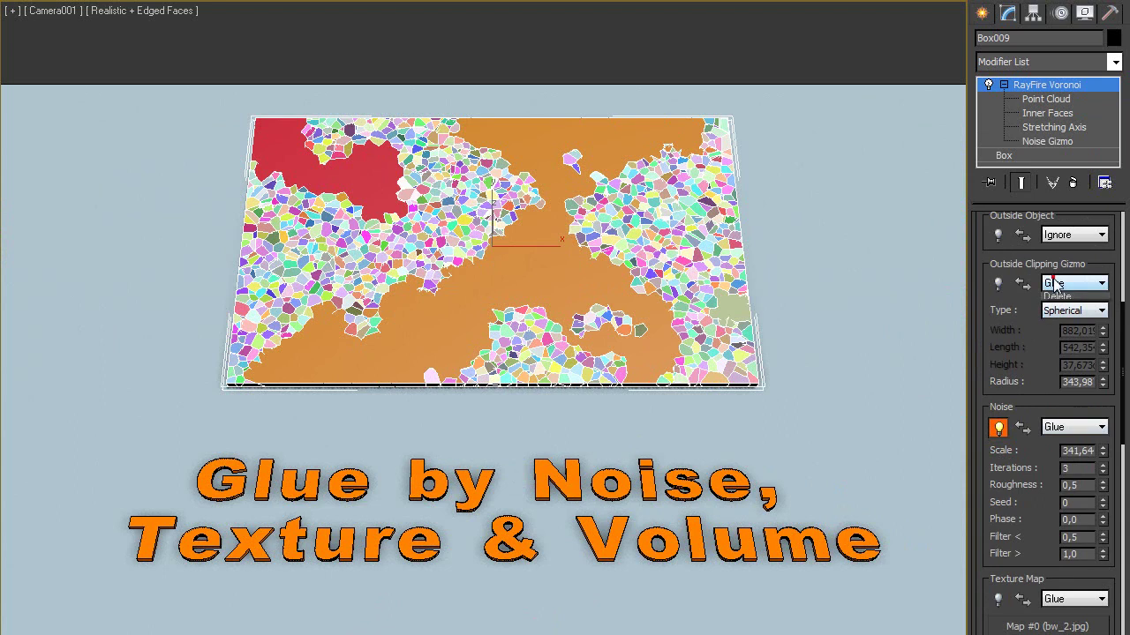
pyautogui.click(1049, 282)
pyautogui.click(1032, 395)
pyautogui.moveTo(1034, 395); pyautogui.dragTo(1019, 313)
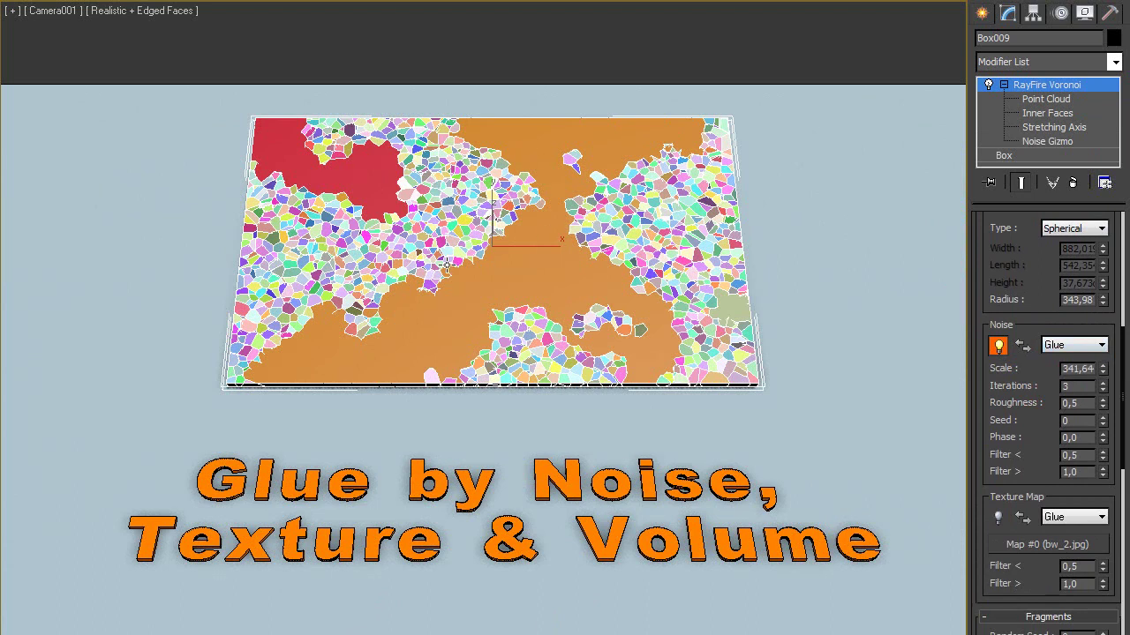
pyautogui.moveTo(979, 464); pyautogui.dragTo(1000, 362)
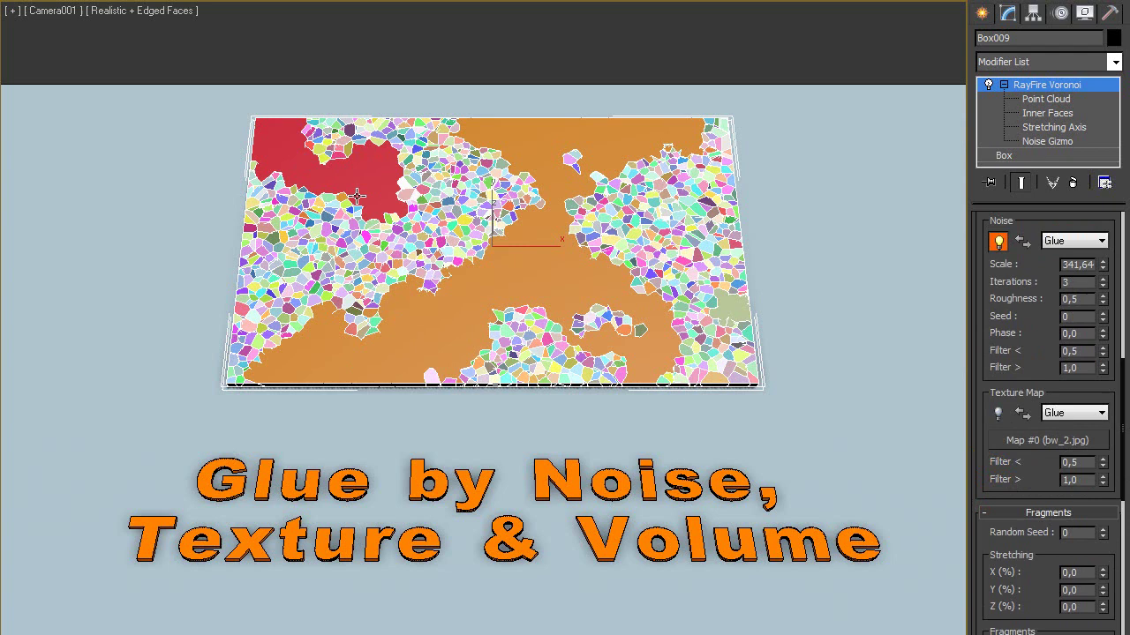
pyautogui.press('F3')
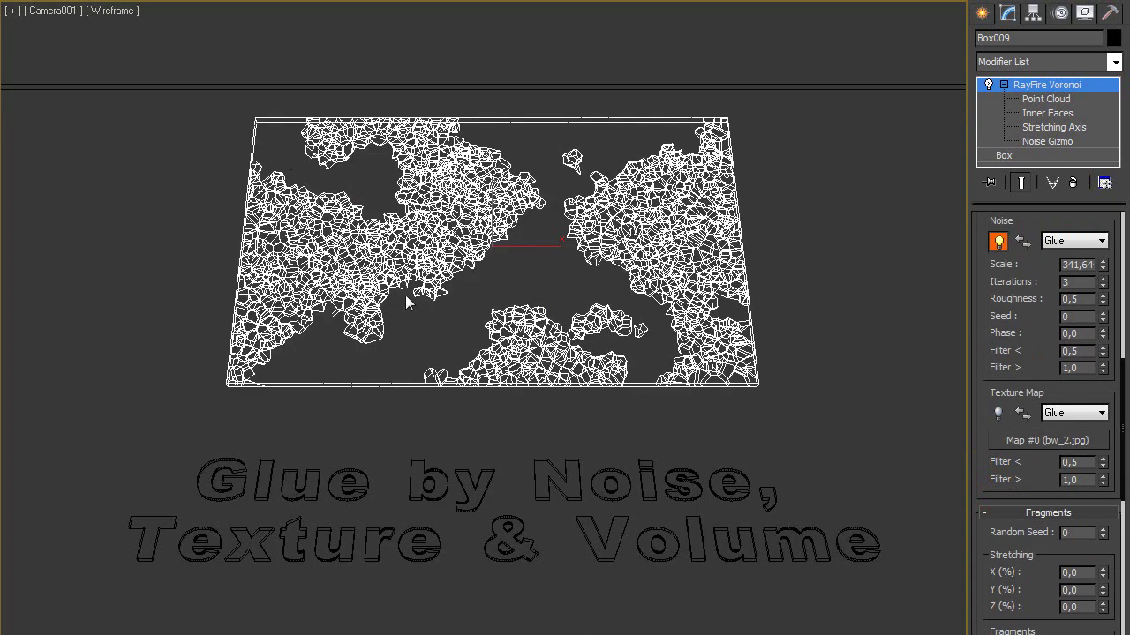
pyautogui.press('F3')
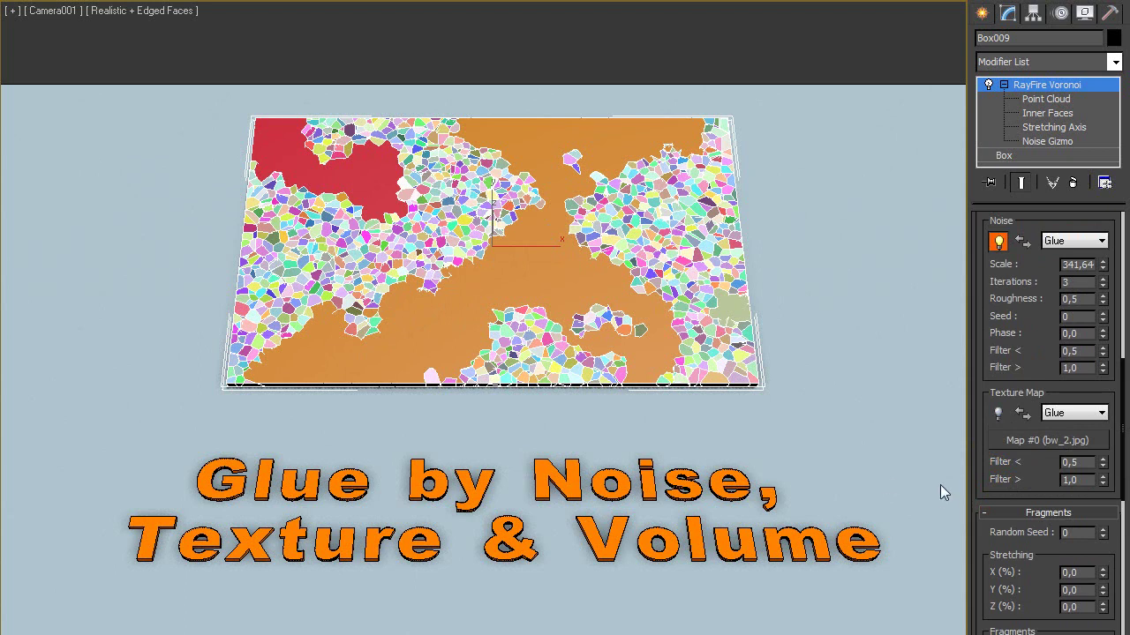
# Turn off Assign Vertex Colors to examine the glued slab's plain edges, and turn it back on.
pyautogui.moveTo(981, 481); pyautogui.dragTo(936, 150)
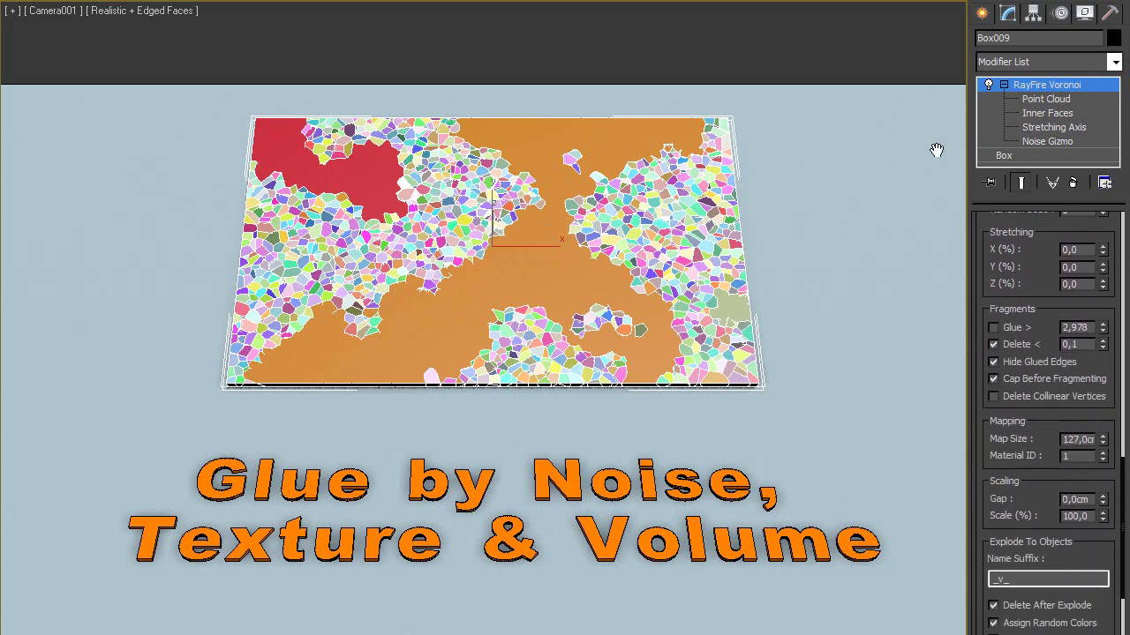
pyautogui.scroll(-2, 970, 271)
pyautogui.scroll(-4, 1009, 469)
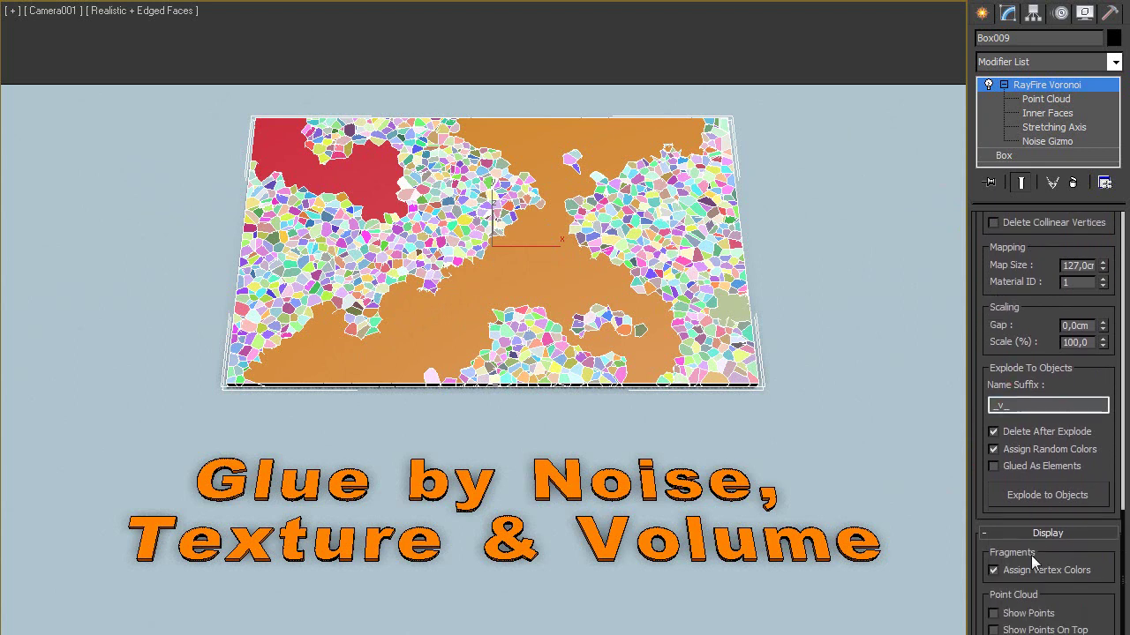
pyautogui.click(1013, 572)
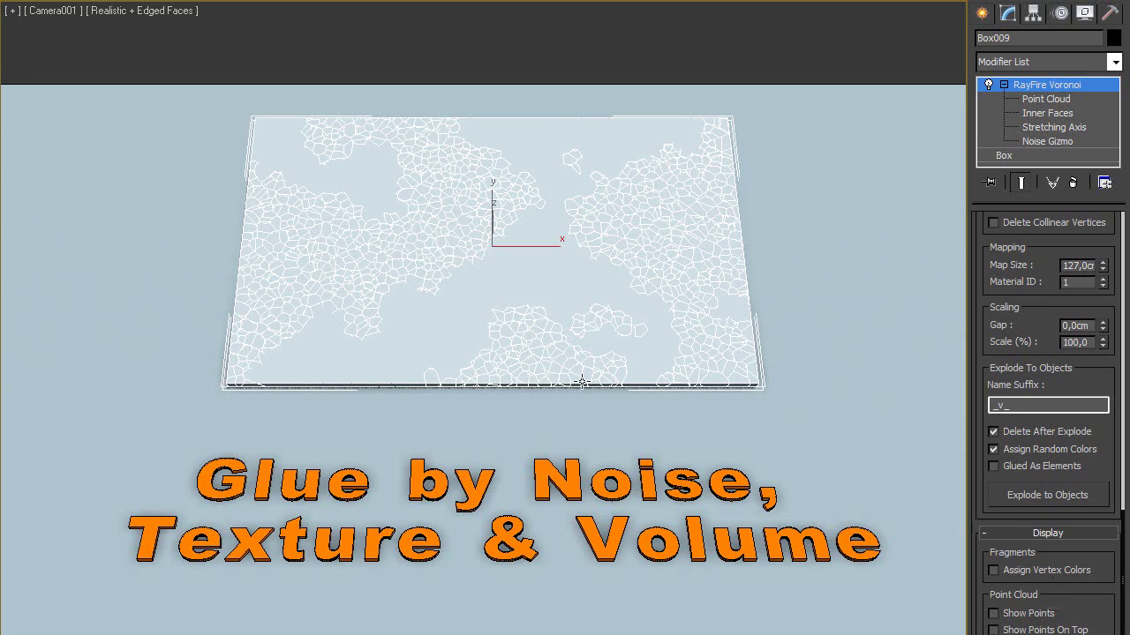
pyautogui.click(994, 571)
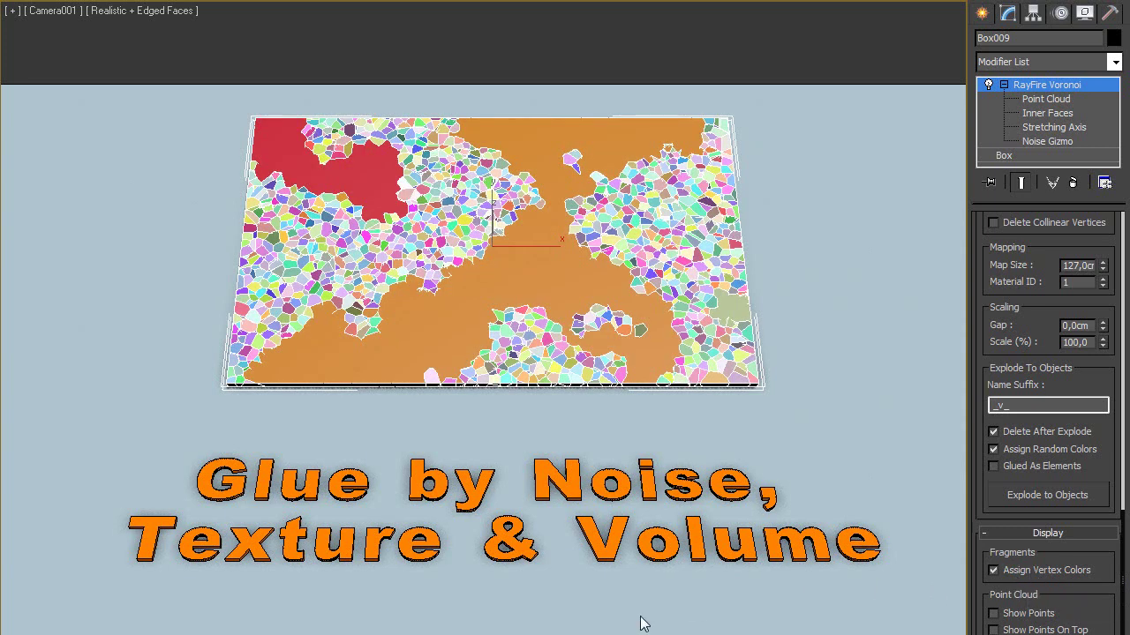
# Turn off the slab's Noise filter and enable the Texture Map filter, set to Glue with bw_2.jpg.
pyautogui.scroll(5, 1013, 267)
pyautogui.scroll(5, 986, 304)
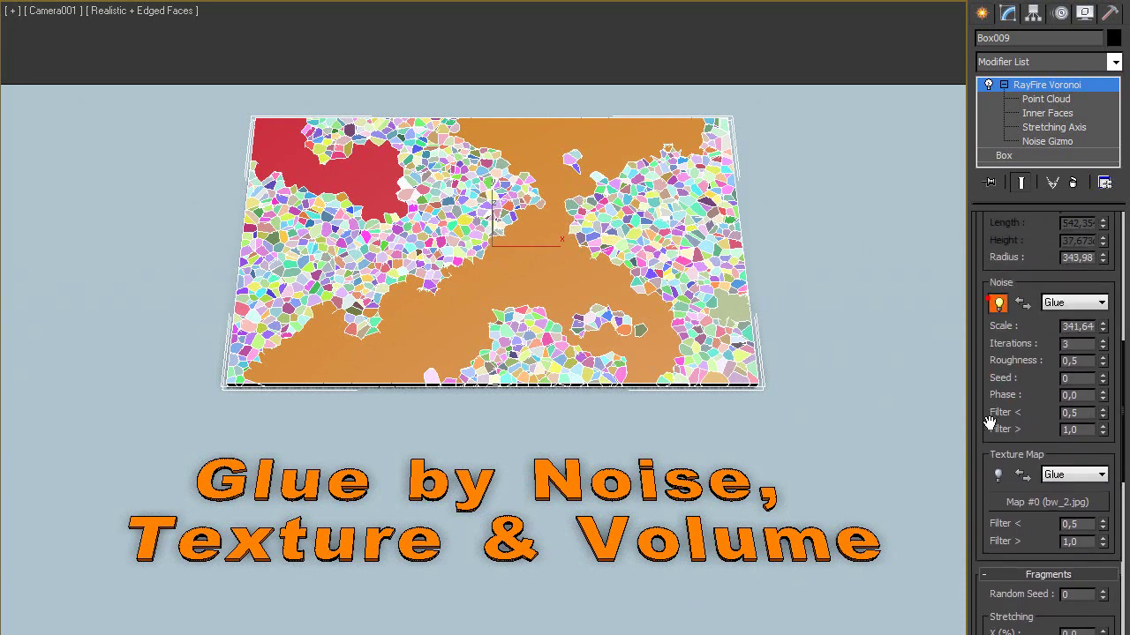
pyautogui.click(997, 311)
pyautogui.scroll(-3, 980, 375)
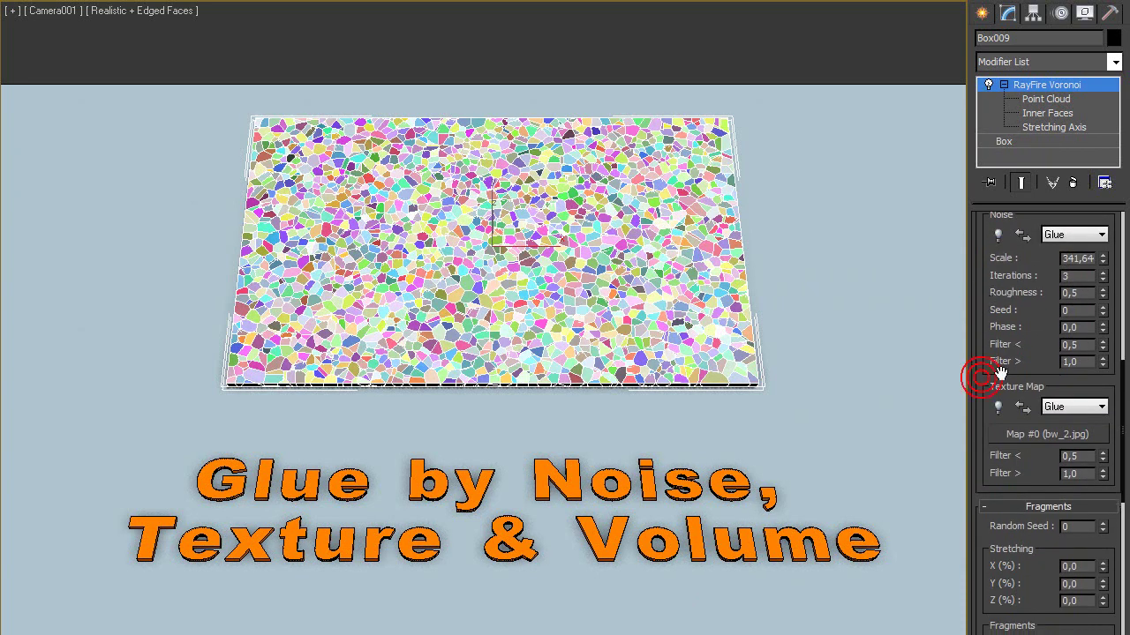
pyautogui.click(998, 407)
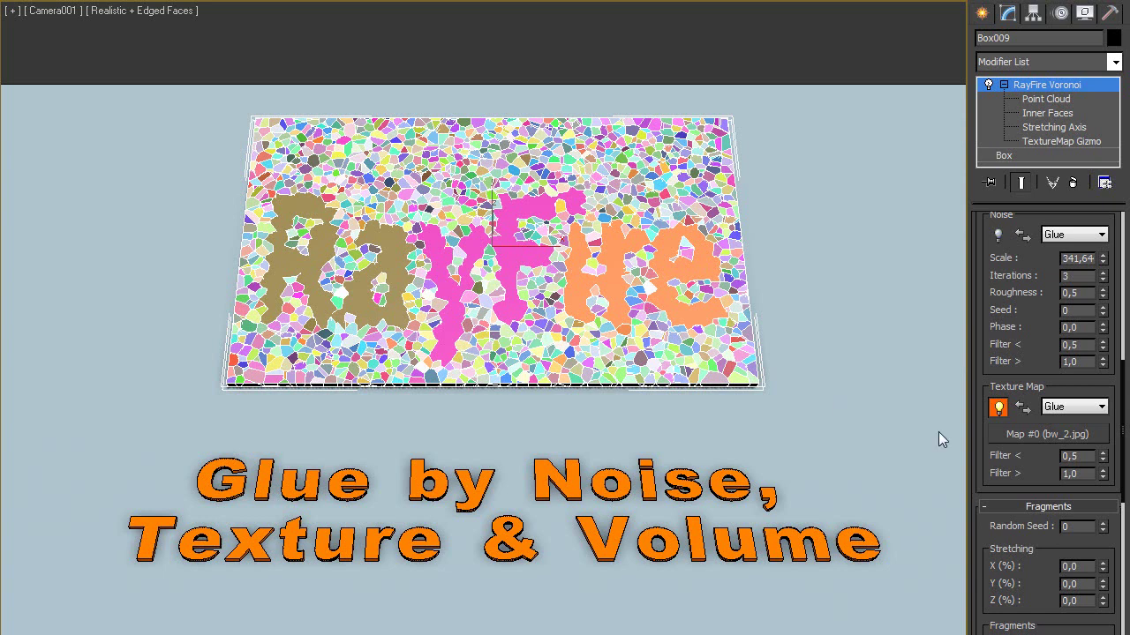
# Invert the Texture Map glue filter and turn the filter off.
pyautogui.click(1022, 409)
pyautogui.moveTo(985, 294); pyautogui.dragTo(976, 373)
pyautogui.click(1001, 488)
# Switch the slab's point cloud from Box to Radial distribution.
pyautogui.moveTo(997, 413); pyautogui.dragTo(995, 634)
pyautogui.moveTo(992, 280); pyautogui.dragTo(1013, 483)
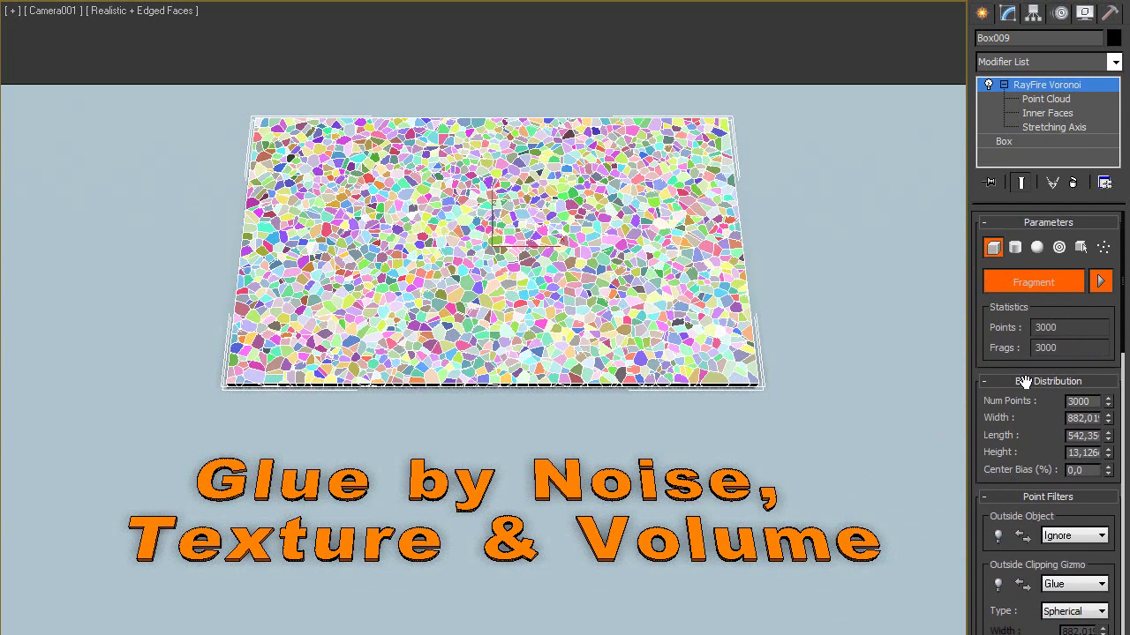
pyautogui.click(1059, 249)
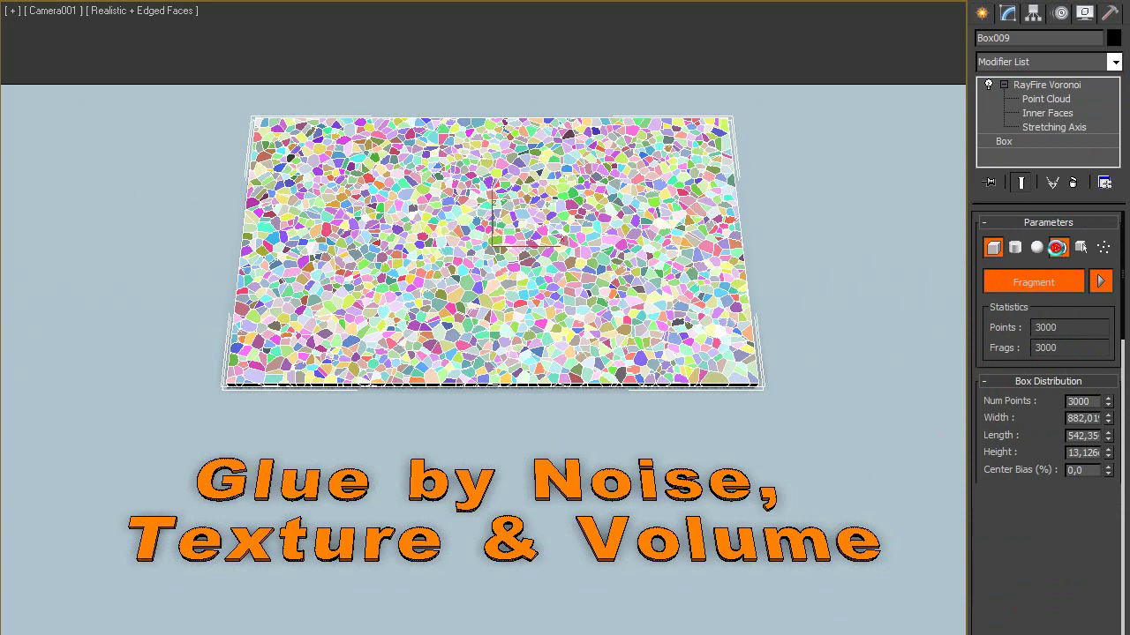
pyautogui.press('F3')
pyautogui.press('F3')
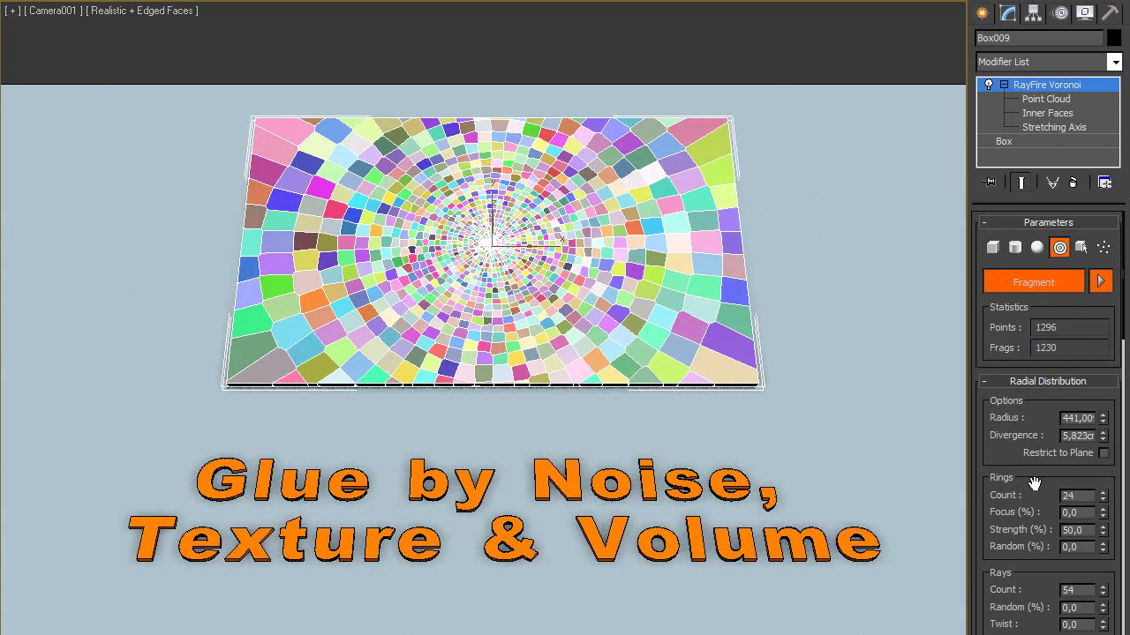
# Enable gluing of fragments by volume, try a threshold of 11,467, and lower the threshold to 2,752.
pyautogui.scroll(-10, 1034, 483)
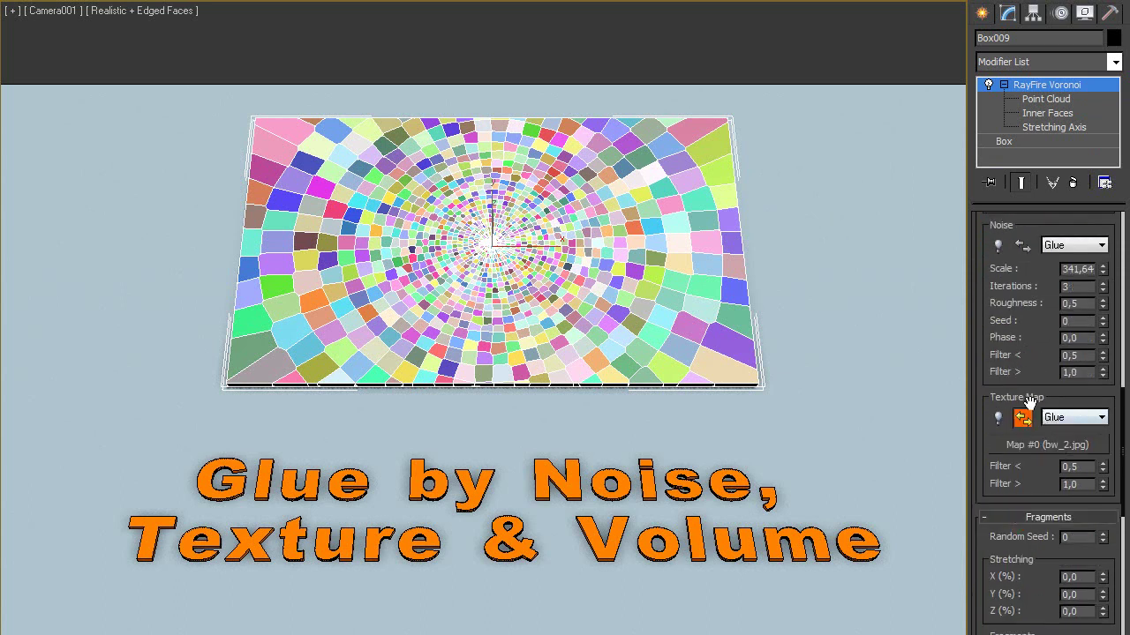
pyautogui.scroll(-5, 1030, 402)
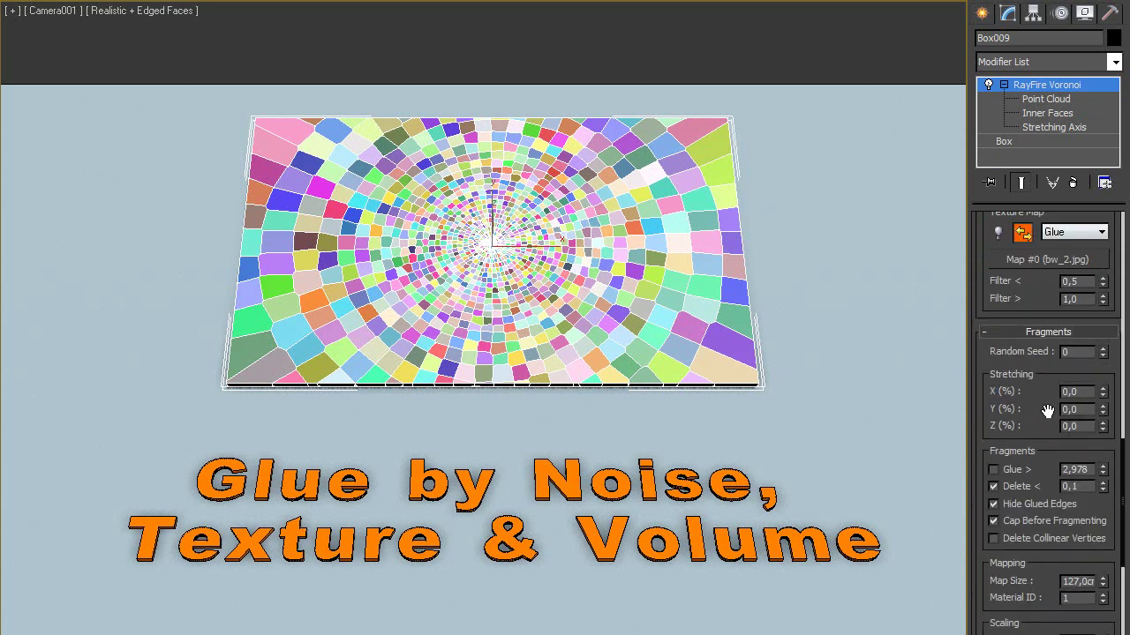
pyautogui.click(995, 468)
pyautogui.moveTo(1102, 473); pyautogui.dragTo(1048, 233)
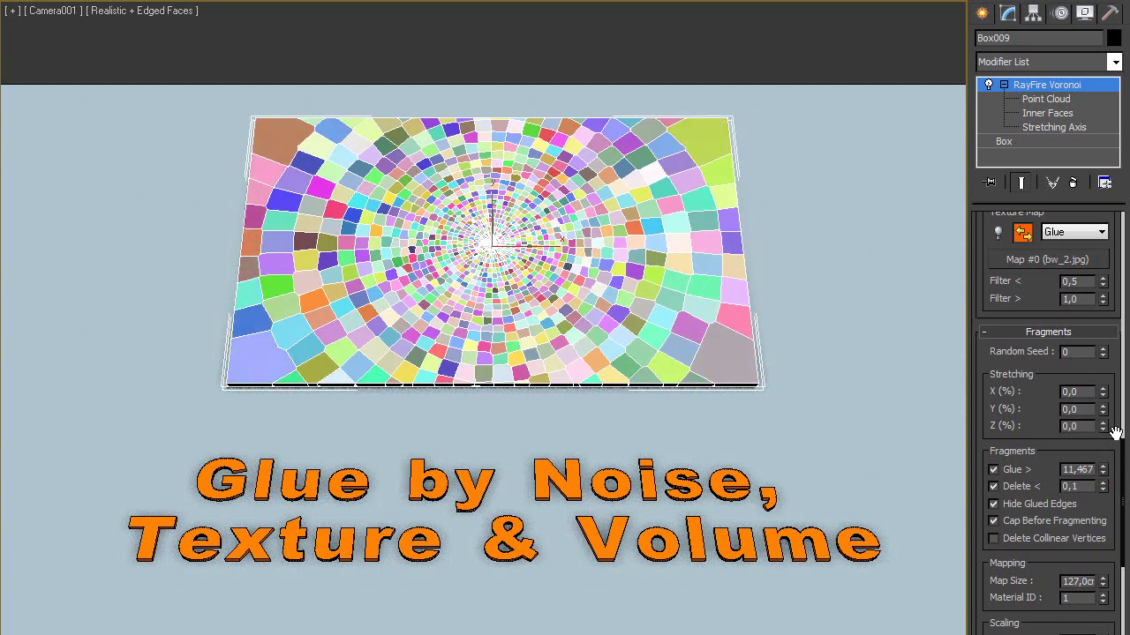
pyautogui.moveTo(1104, 479); pyautogui.dragTo(1110, 538)
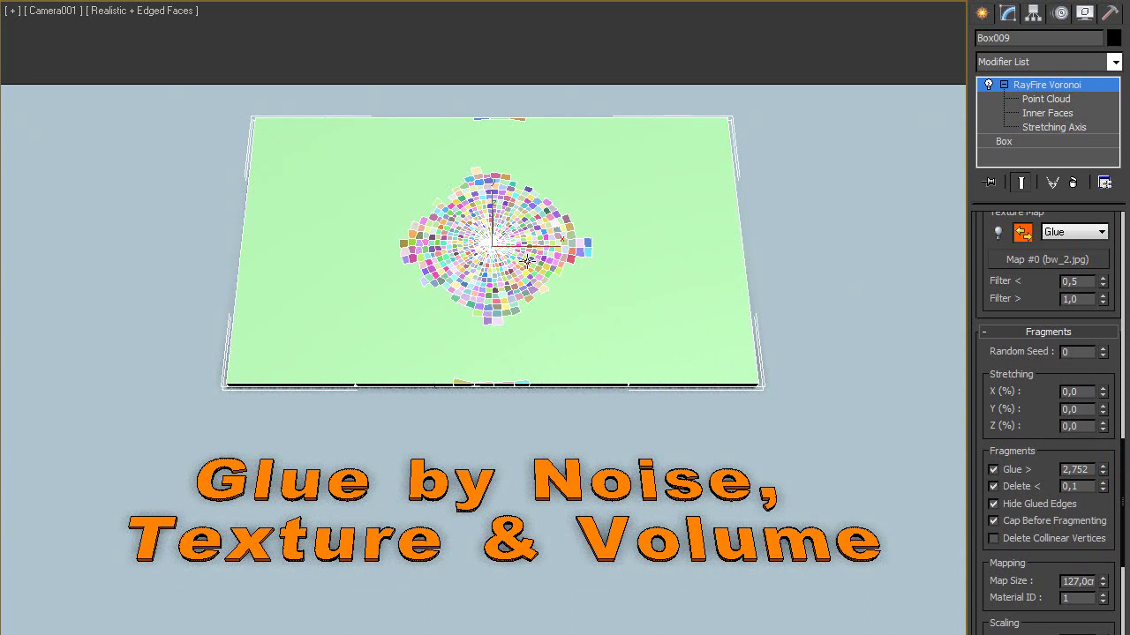
pyautogui.moveTo(986, 374); pyautogui.dragTo(981, 375)
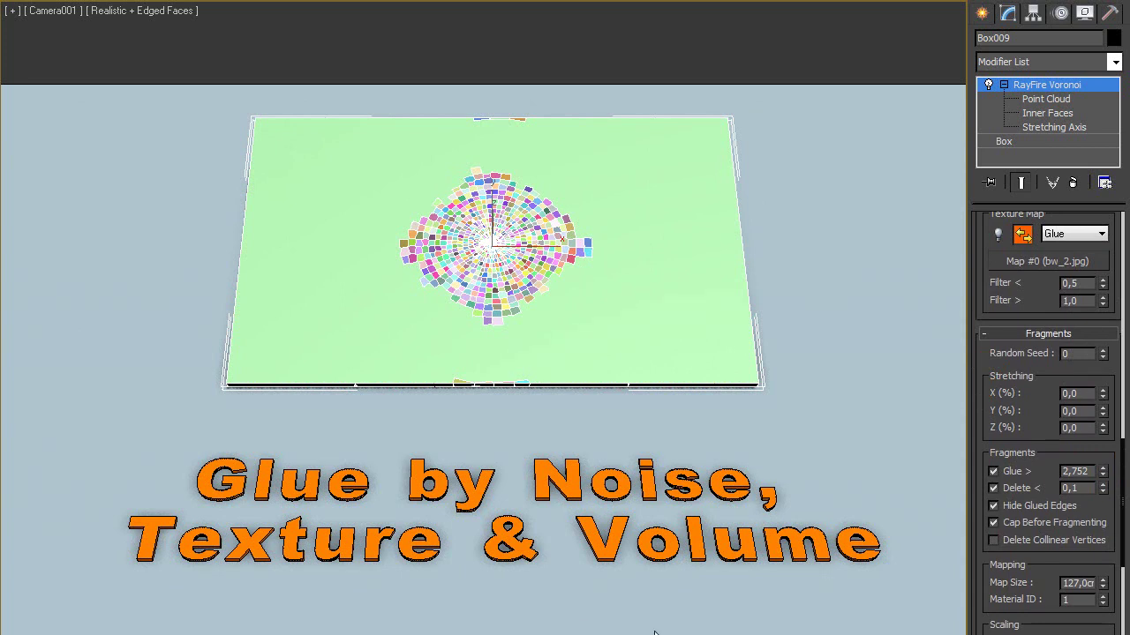
# Select the column for Glue by Clipping gizmo and turn off its Outside Clipping Gizmo filter.
pyautogui.click(1038, 97)
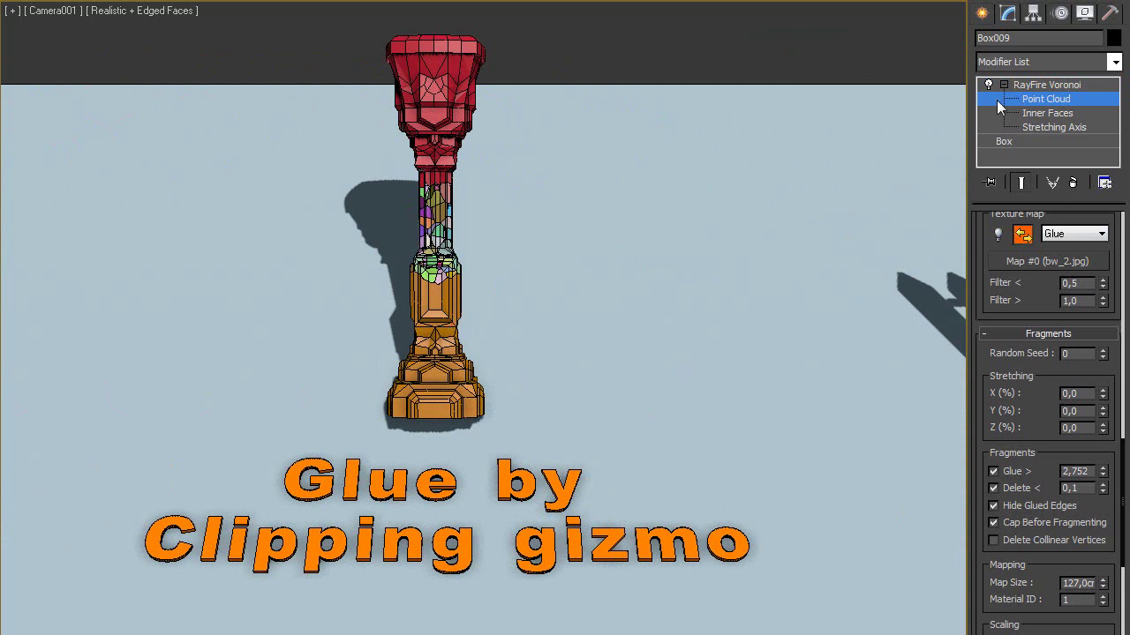
pyautogui.click(1045, 85)
pyautogui.click(432, 76)
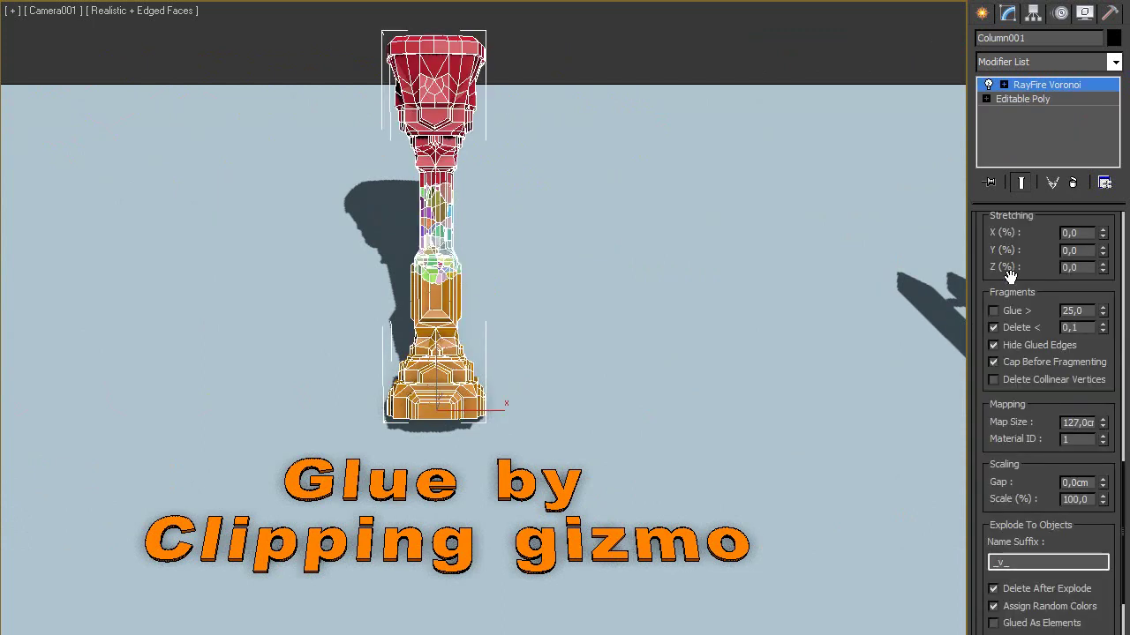
pyautogui.moveTo(1011, 270); pyautogui.dragTo(1015, 634)
pyautogui.moveTo(1013, 322)
pyautogui.mouseDown()
pyautogui.moveTo(1017, 471)
pyautogui.moveTo(1013, 323)
pyautogui.mouseUp()
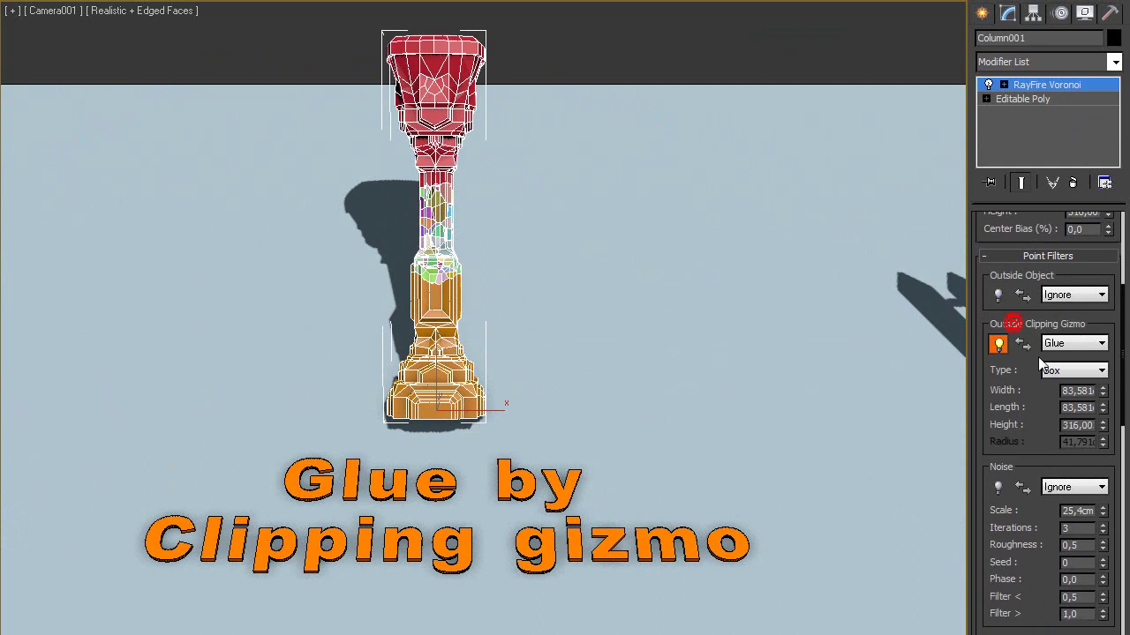
pyautogui.moveTo(980, 284); pyautogui.dragTo(976, 214)
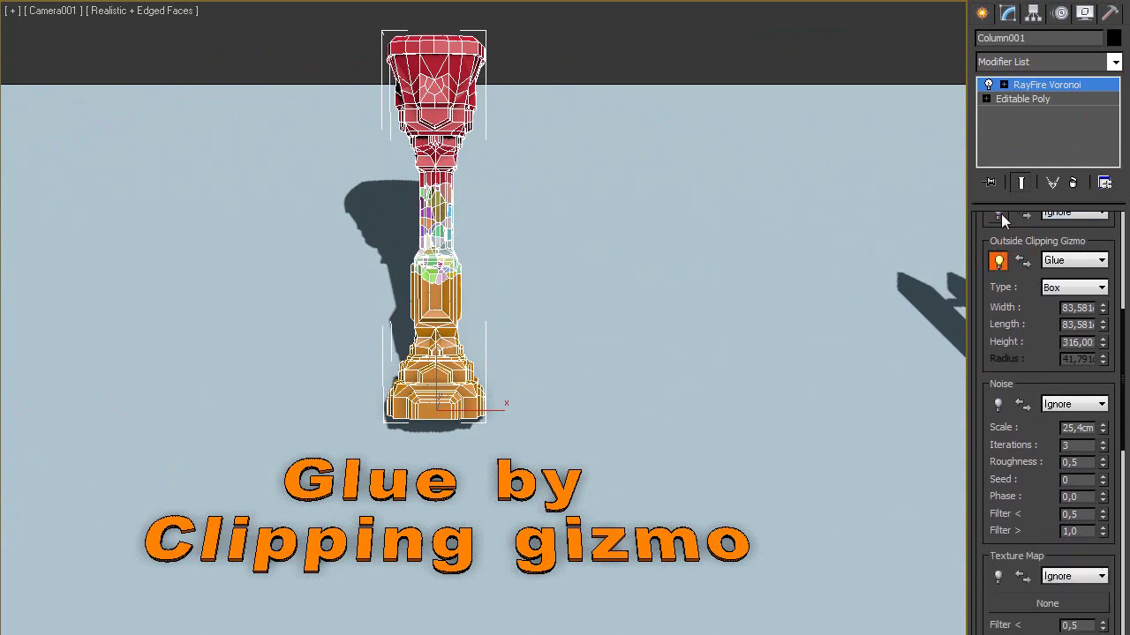
pyautogui.click(997, 260)
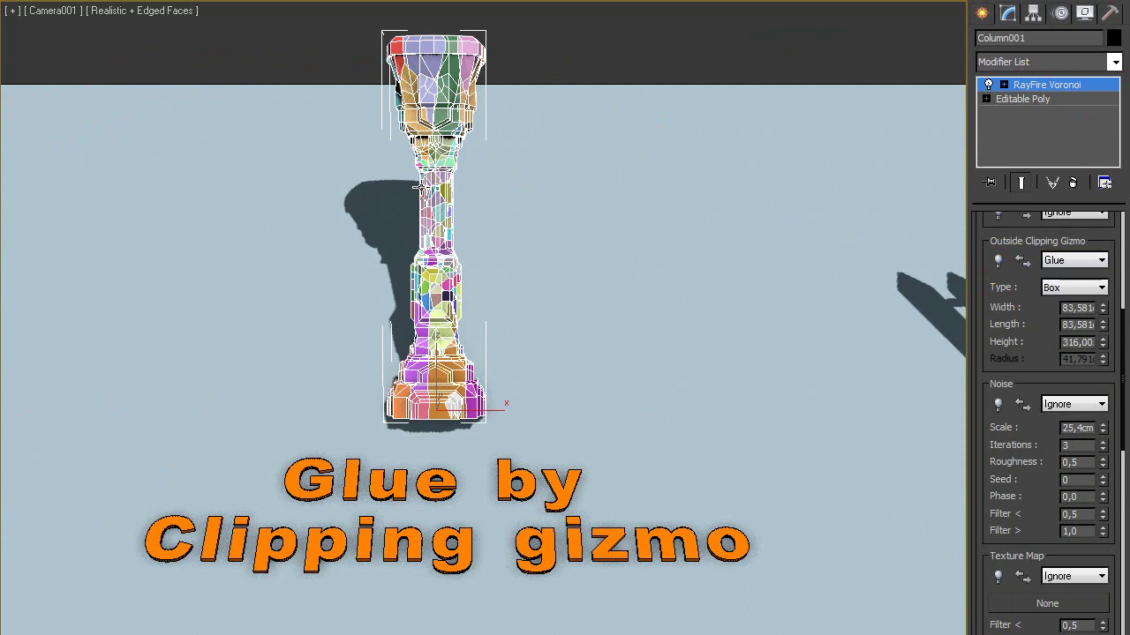
# Inspect the column's fragments up close in the Perspective view and re-enable the Outside Clipping Gizmo filter with Glue.
pyautogui.press('p')
pyautogui.scroll(5, 420, 184)
pyautogui.moveTo(411, 227); pyautogui.dragTo(433, 233, button='middle')
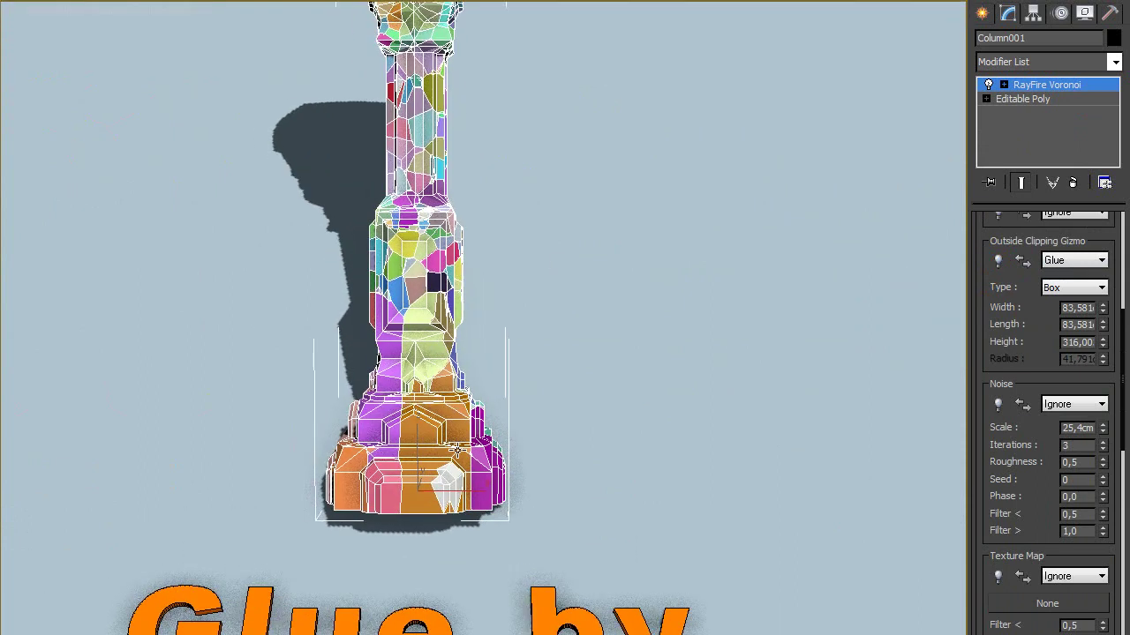
pyautogui.moveTo(541, 504); pyautogui.dragTo(555, 526, button='middle')
pyautogui.press('z')
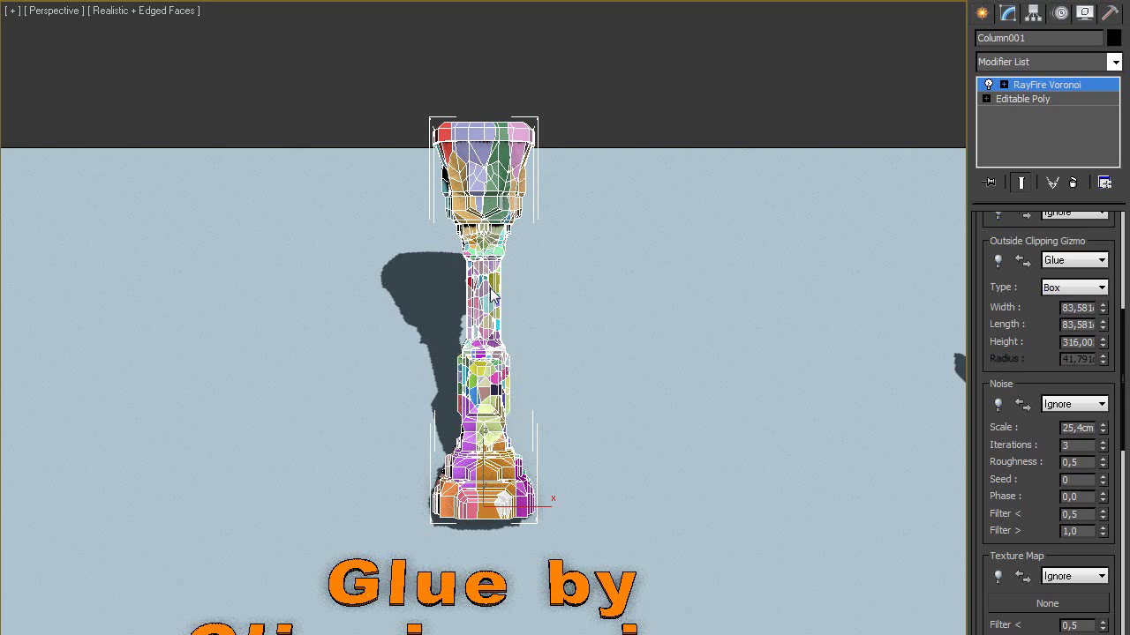
pyautogui.scroll(5, 526, 277)
pyautogui.moveTo(565, 308); pyautogui.dragTo(575, 236, button='middle')
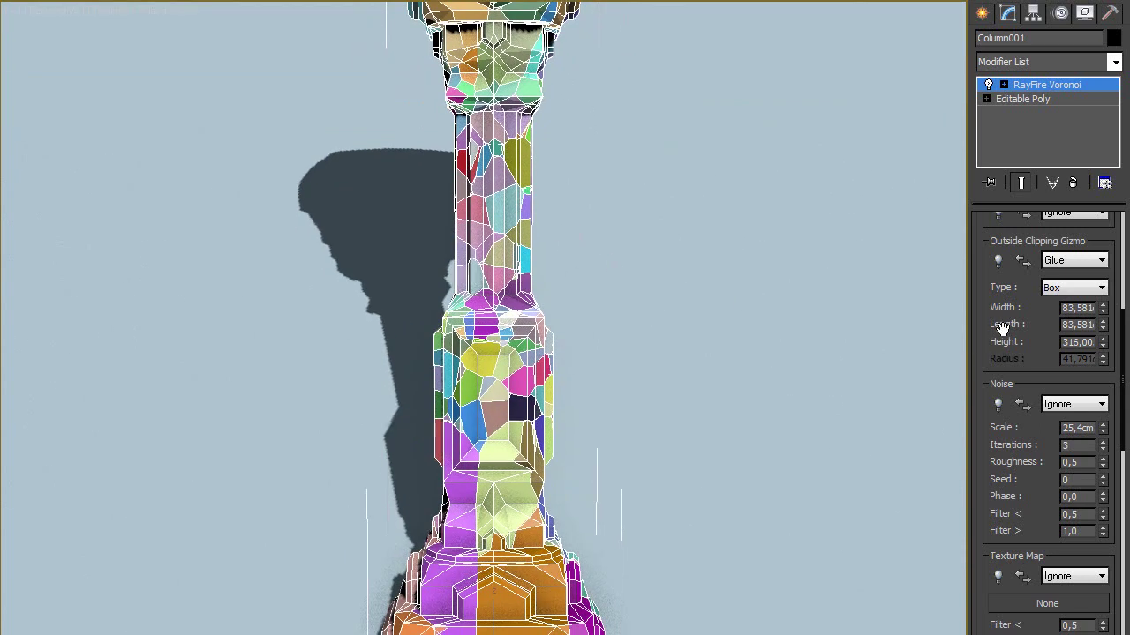
pyautogui.moveTo(1003, 325); pyautogui.dragTo(1002, 415)
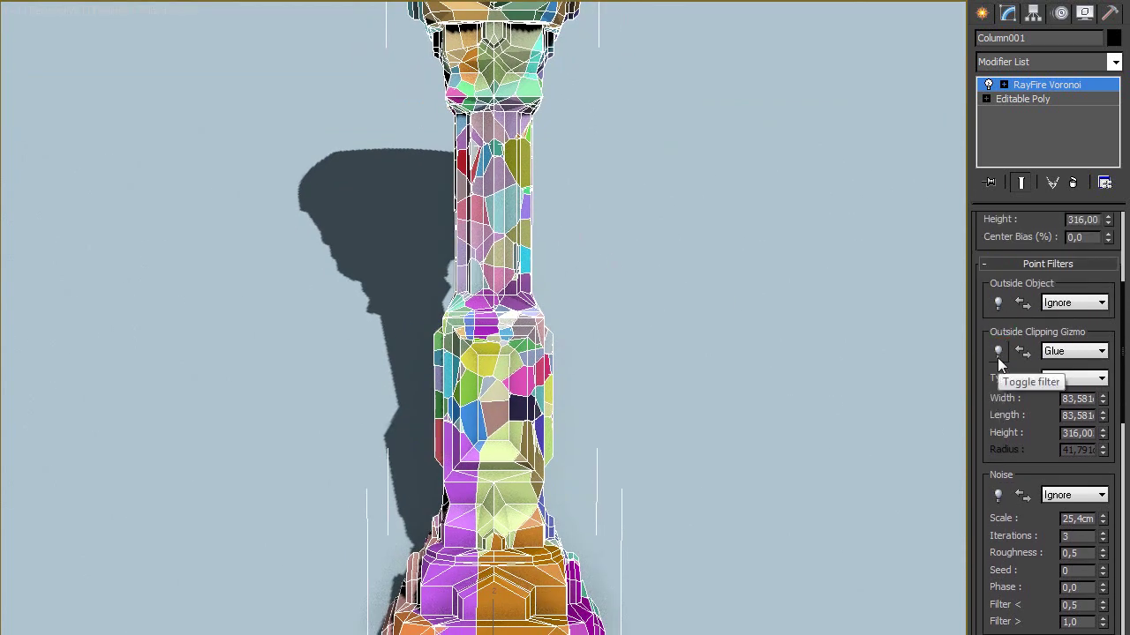
pyautogui.click(998, 351)
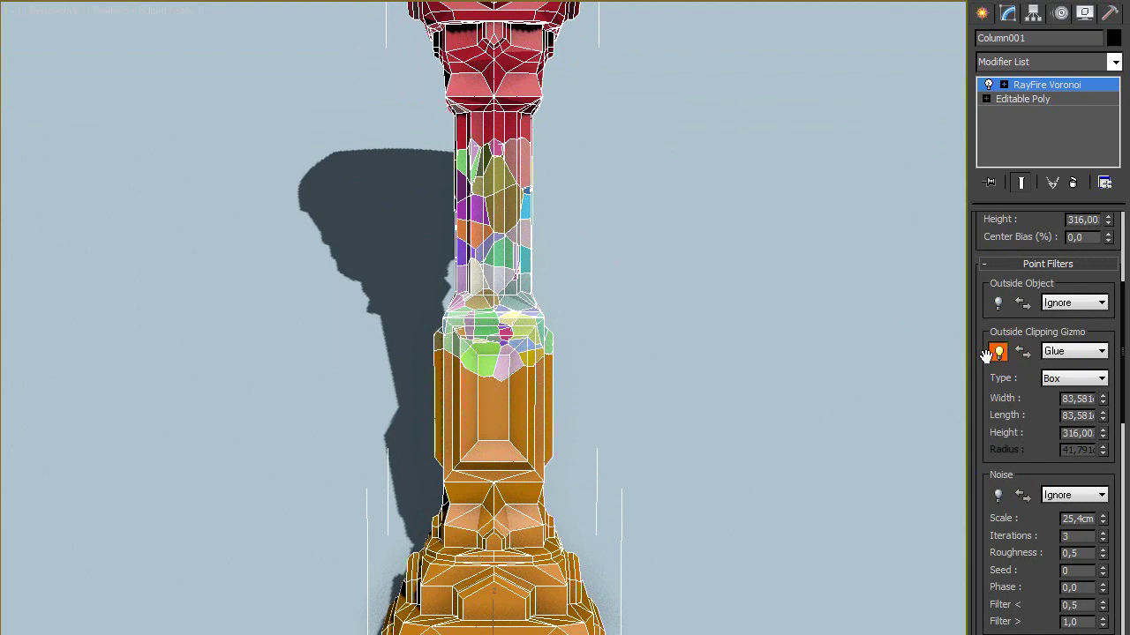
pyautogui.click(1055, 356)
pyautogui.click(1063, 376)
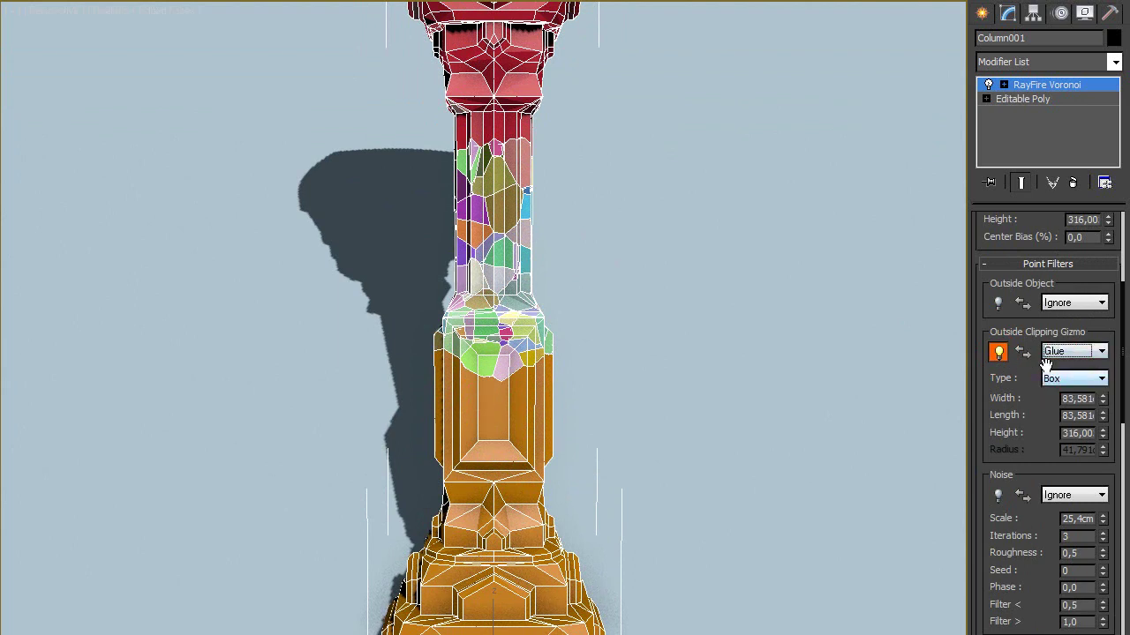
# Move the column's Clipping Gizmo slightly down the shaft to shift the area that stays fragmented.
pyautogui.click(1003, 85)
pyautogui.click(1043, 143)
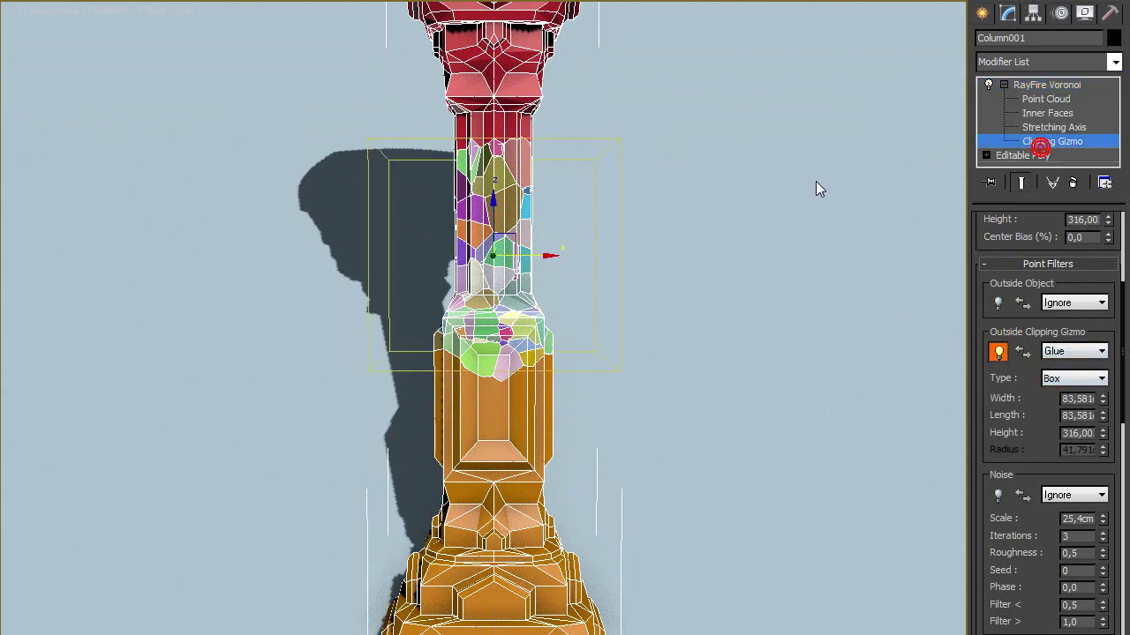
pyautogui.keyDown('alt'); pyautogui.moveTo(815, 181); pyautogui.dragTo(491, 188, button='middle'); pyautogui.keyUp('alt')
pyautogui.scroll(-3, 479, 281)
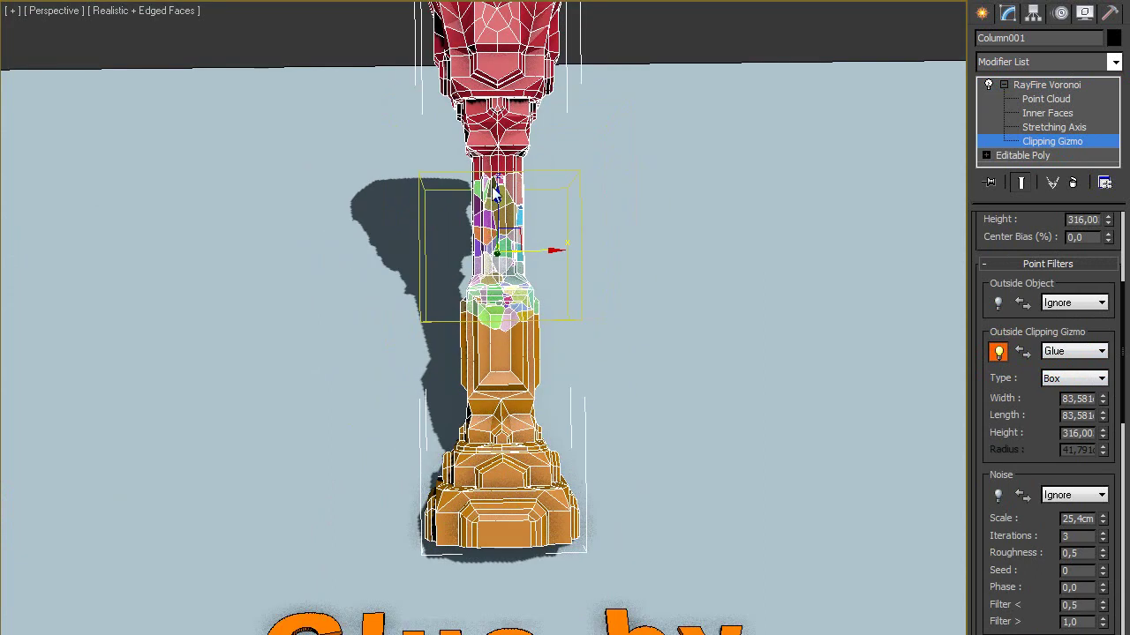
pyautogui.moveTo(500, 79); pyautogui.dragTo(524, 183, button='middle')
pyautogui.keyDown('alt'); pyautogui.moveTo(501, 287); pyautogui.dragTo(506, 185, button='middle'); pyautogui.keyUp('alt')
pyautogui.moveTo(582, 521); pyautogui.dragTo(527, 395, button='middle')
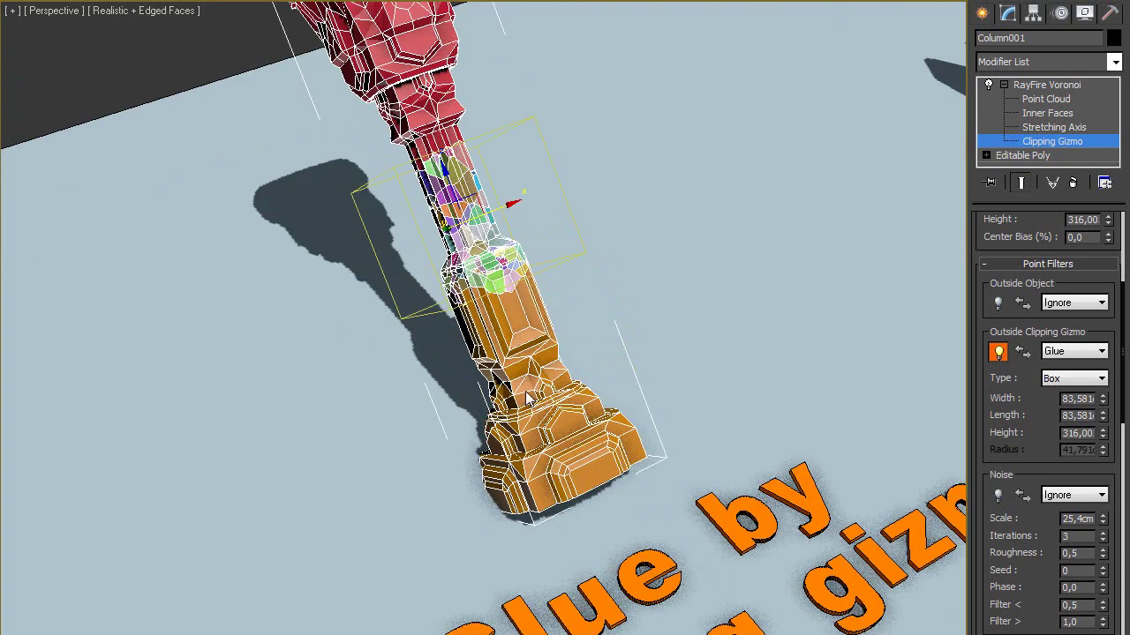
pyautogui.moveTo(508, 343); pyautogui.dragTo(565, 392, button='middle')
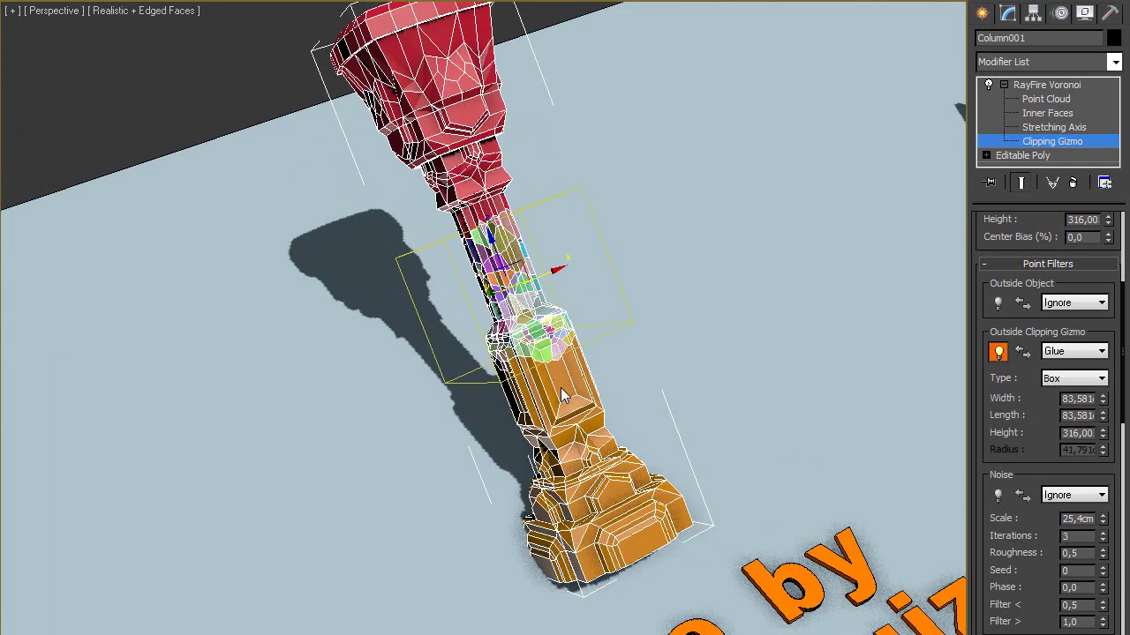
pyautogui.scroll(3, 565, 392)
pyautogui.moveTo(510, 251)
pyautogui.mouseDown()
pyautogui.moveTo(490, 200)
pyautogui.moveTo(537, 311)
pyautogui.moveTo(498, 255)
pyautogui.mouseUp()
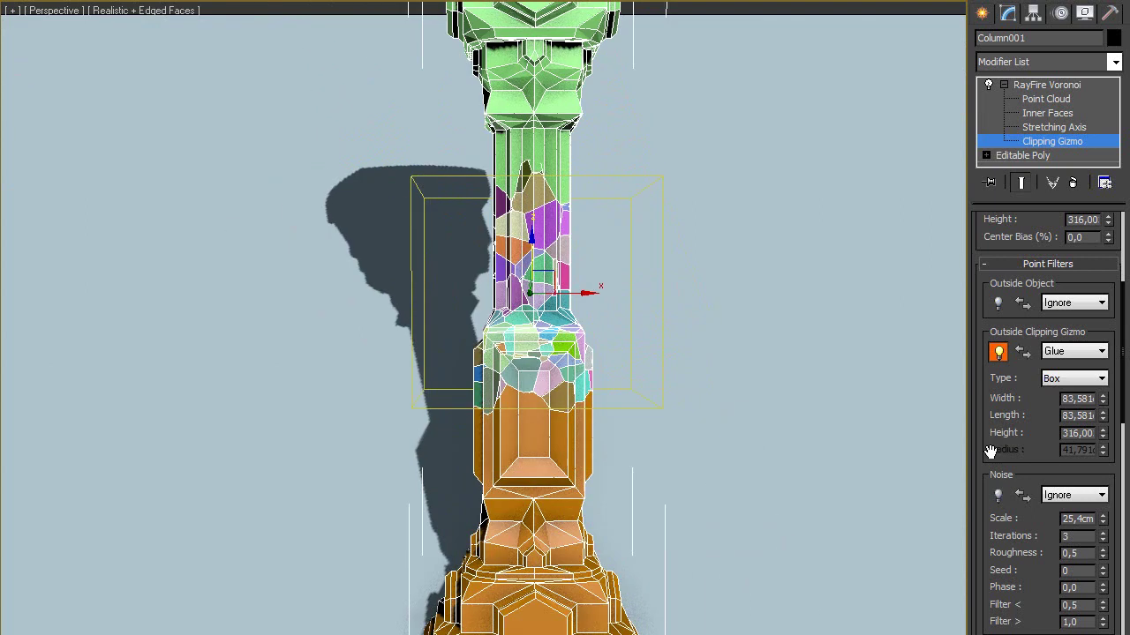
# Explode the column's fragments to separate objects with the name suffix _v_ and select the glued base piece.
pyautogui.scroll(-6, 991, 449)
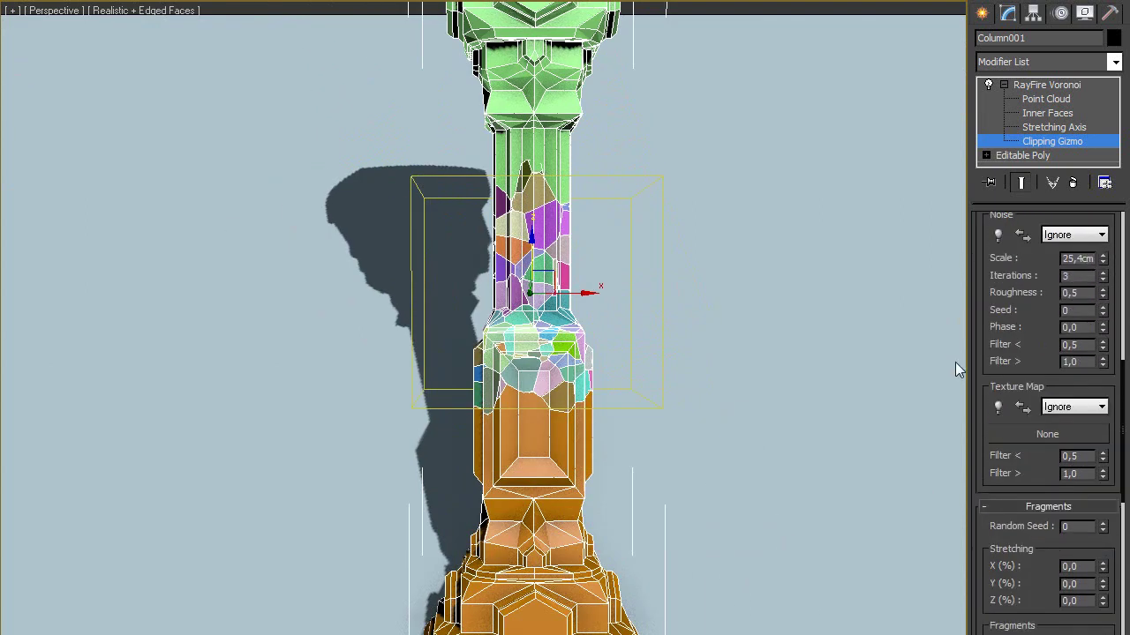
pyautogui.scroll(-10, 970, 379)
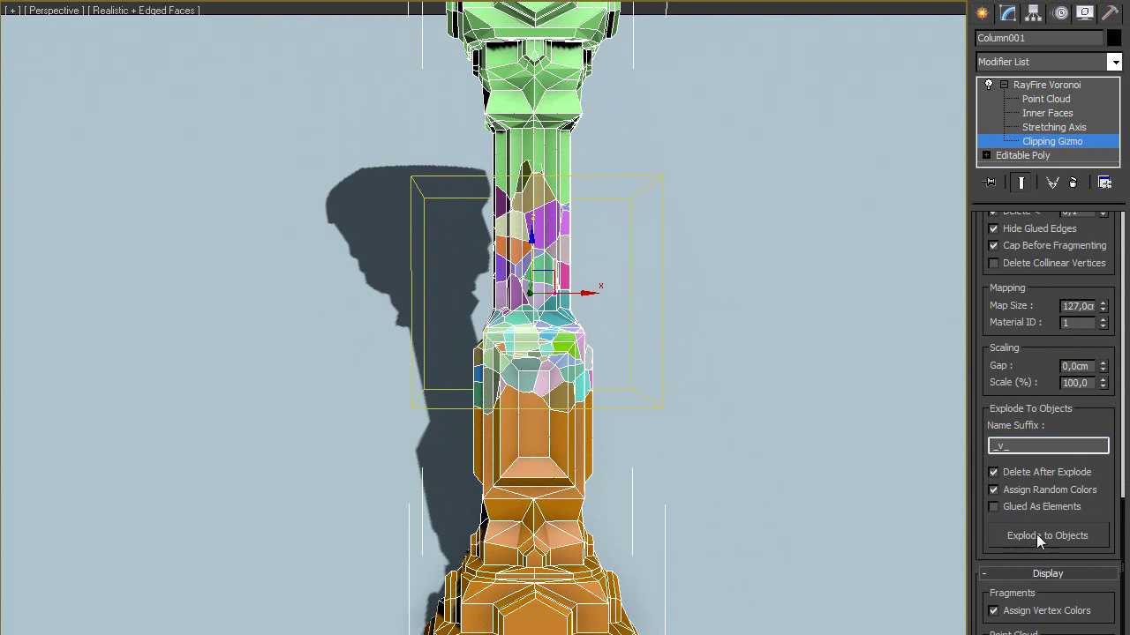
pyautogui.click(1036, 534)
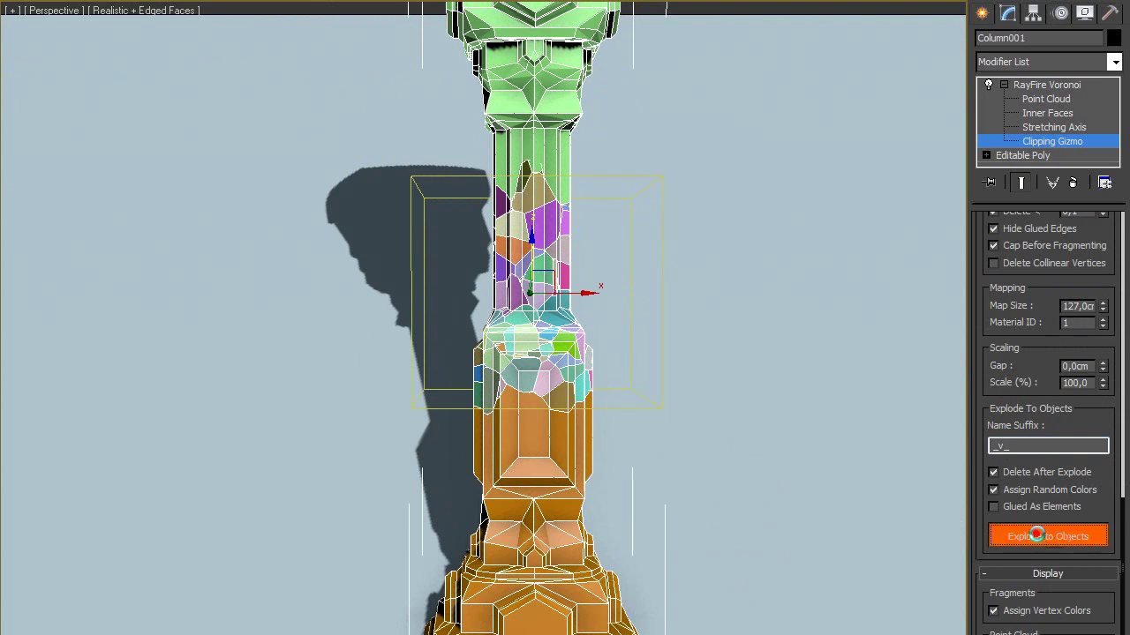
pyautogui.click(529, 443)
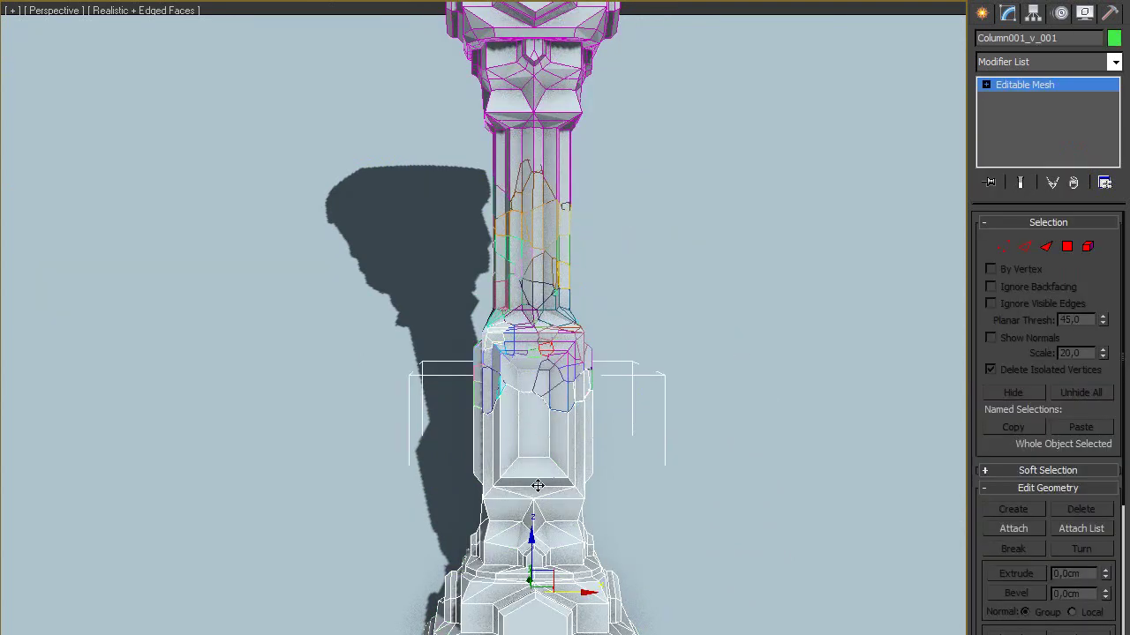
# Move the column's glued base piece and its glued top piece away from the small shaft fragments.
pyautogui.moveTo(529, 441); pyautogui.dragTo(540, 334, button='middle')
pyautogui.moveTo(581, 480); pyautogui.dragTo(398, 460)
pyautogui.moveTo(549, 273); pyautogui.dragTo(570, 442, button='middle')
pyautogui.scroll(-3, 570, 442)
pyautogui.click(567, 121)
pyautogui.moveTo(587, 124); pyautogui.dragTo(712, 124)
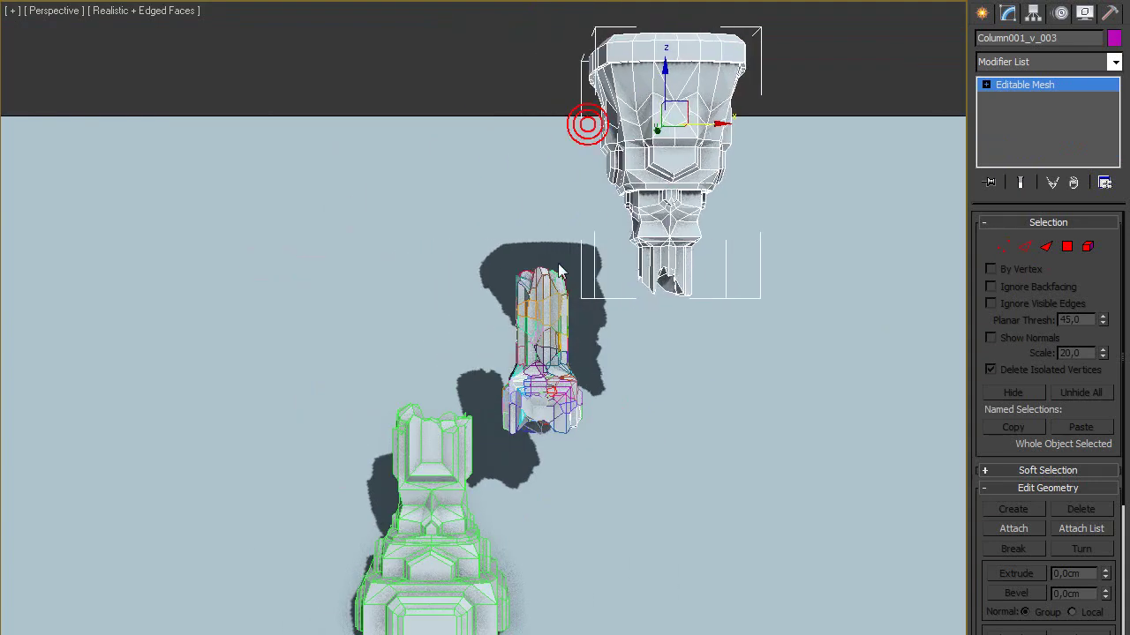
# Select the shaft fragments together, one single fragment, and the glued base piece to inspect the separated column.
pyautogui.moveTo(567, 437); pyautogui.dragTo(584, 450)
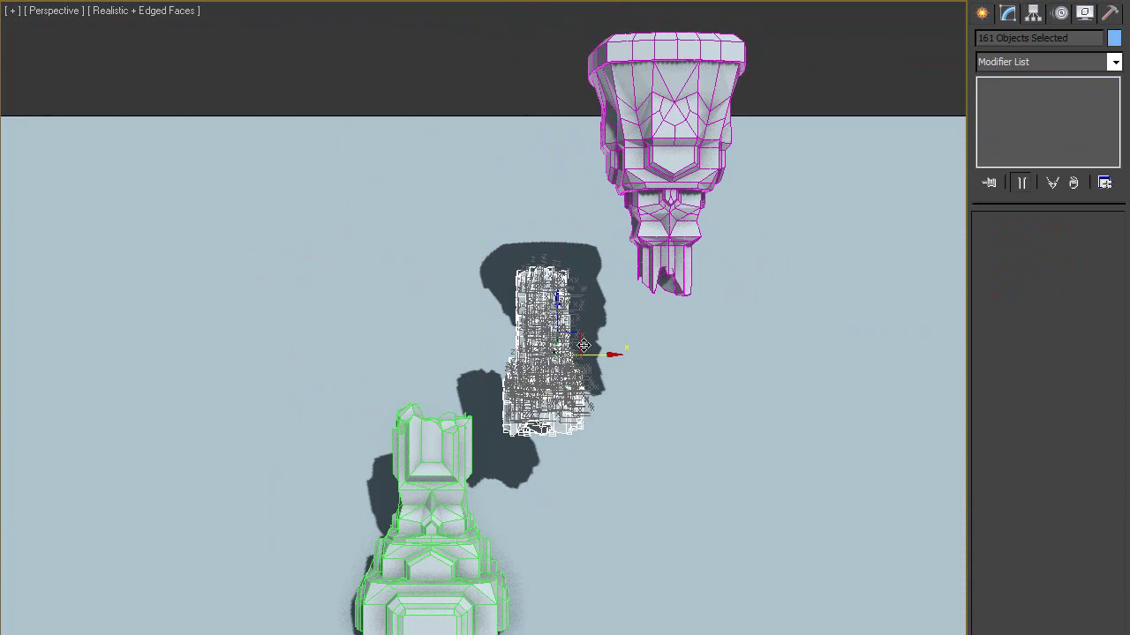
pyautogui.click(540, 361)
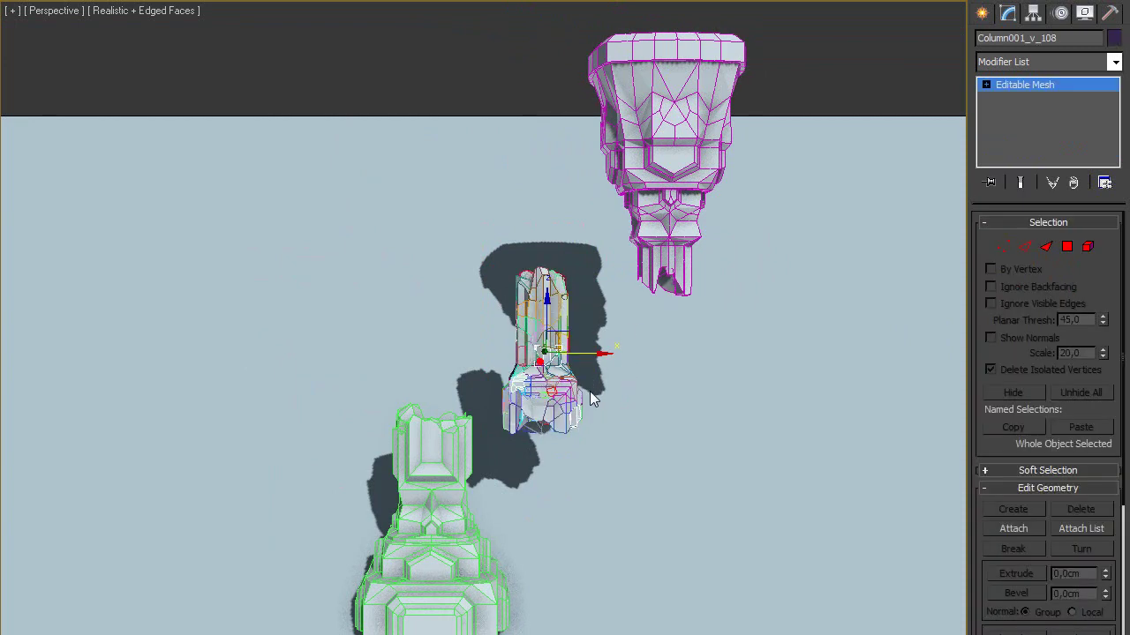
pyautogui.click(443, 472)
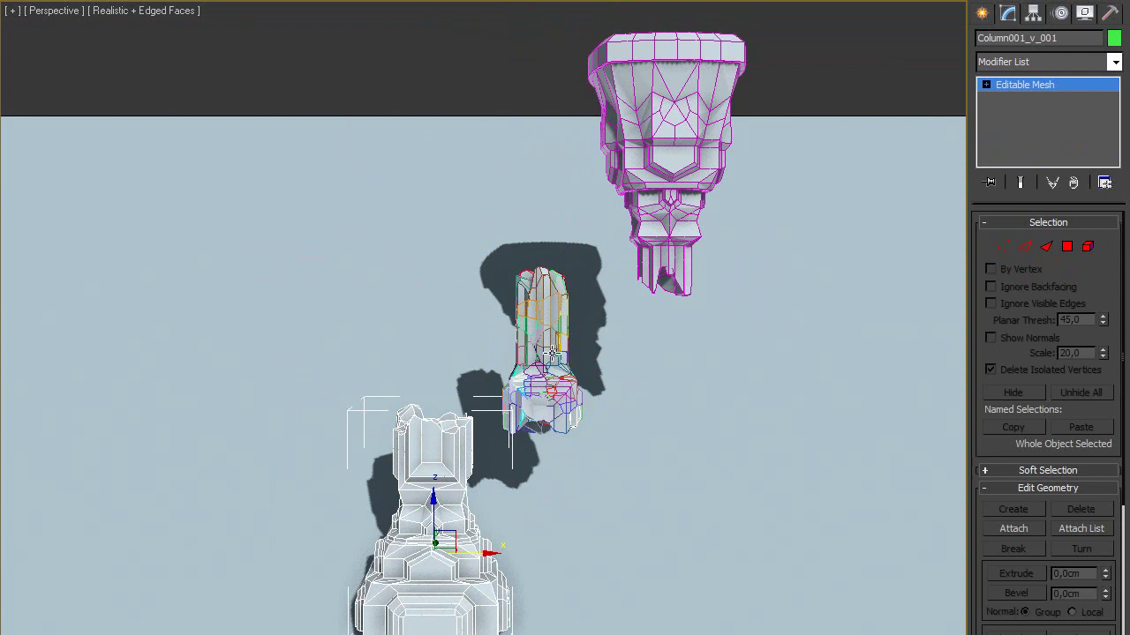
pyautogui.moveTo(551, 392); pyautogui.dragTo(569, 277, button='middle')
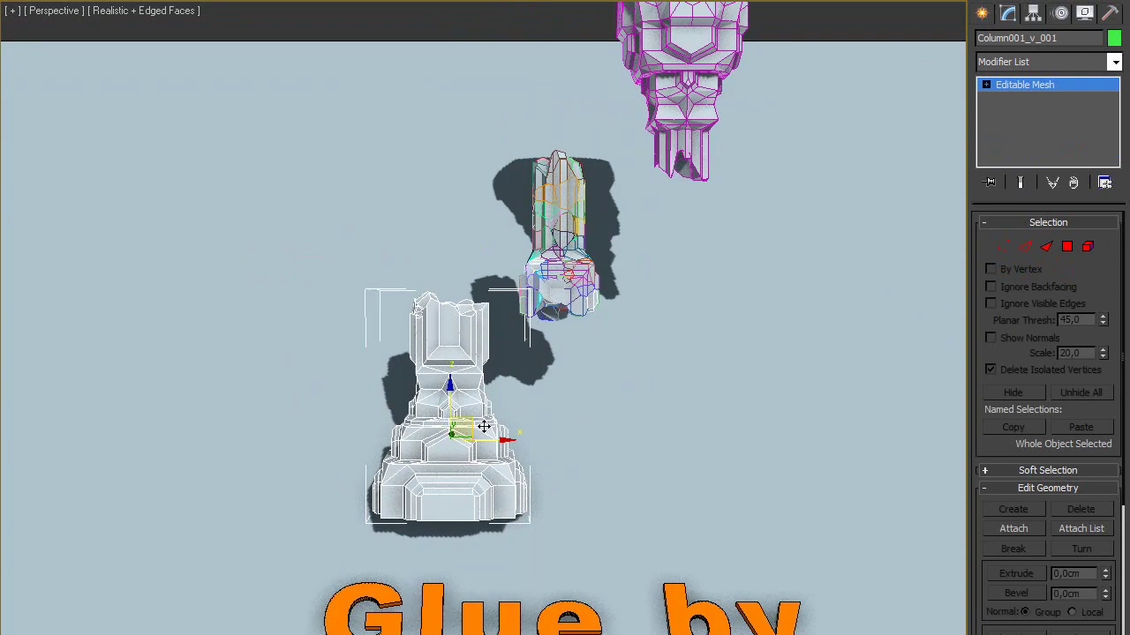
# Switch to the Camera001 view and add the RayFire Voronoi modifier to the fence pickets in the Stretching scene.
pyautogui.press('c')
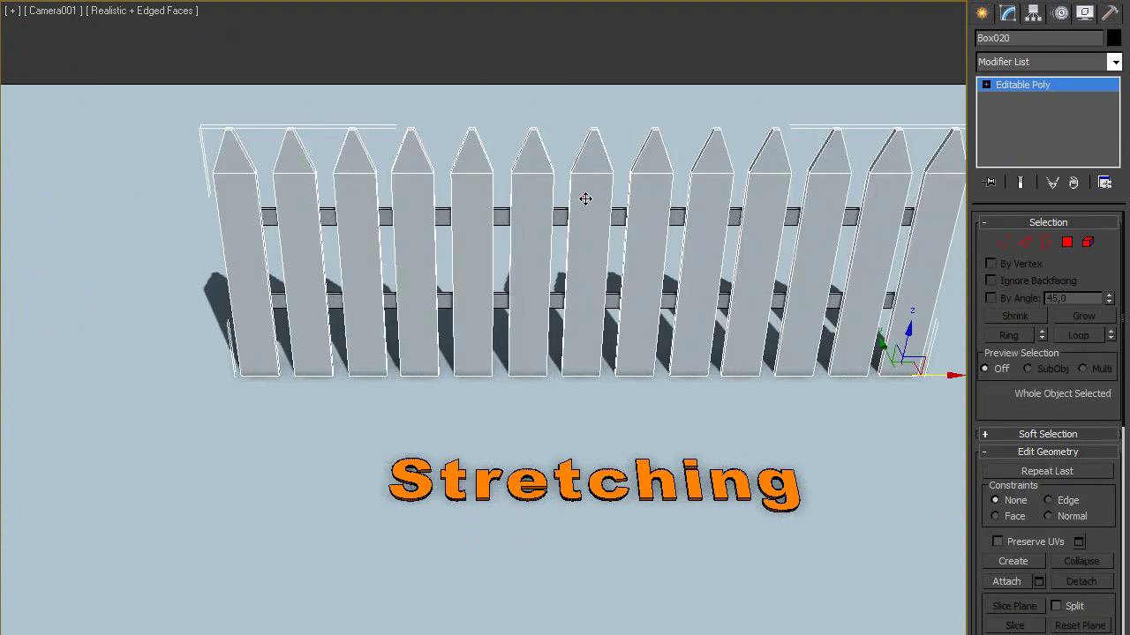
pyautogui.click(585, 197)
pyautogui.moveTo(879, 634); pyautogui.dragTo(806, 634, button='middle')
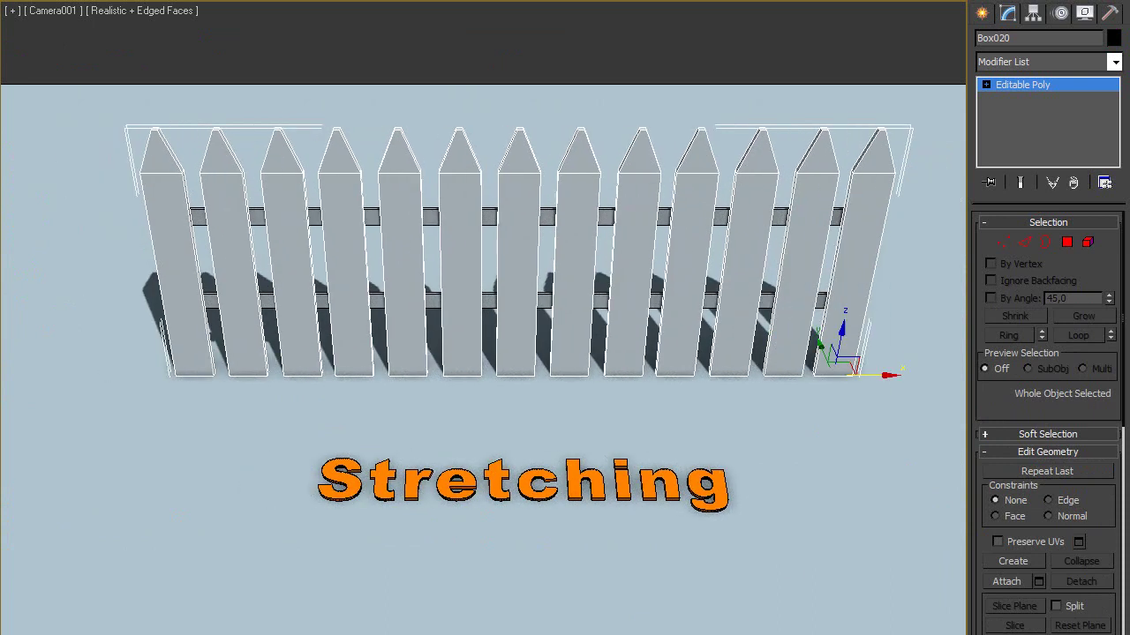
pyautogui.click(1114, 61)
pyautogui.scroll(-10, 1115, 132)
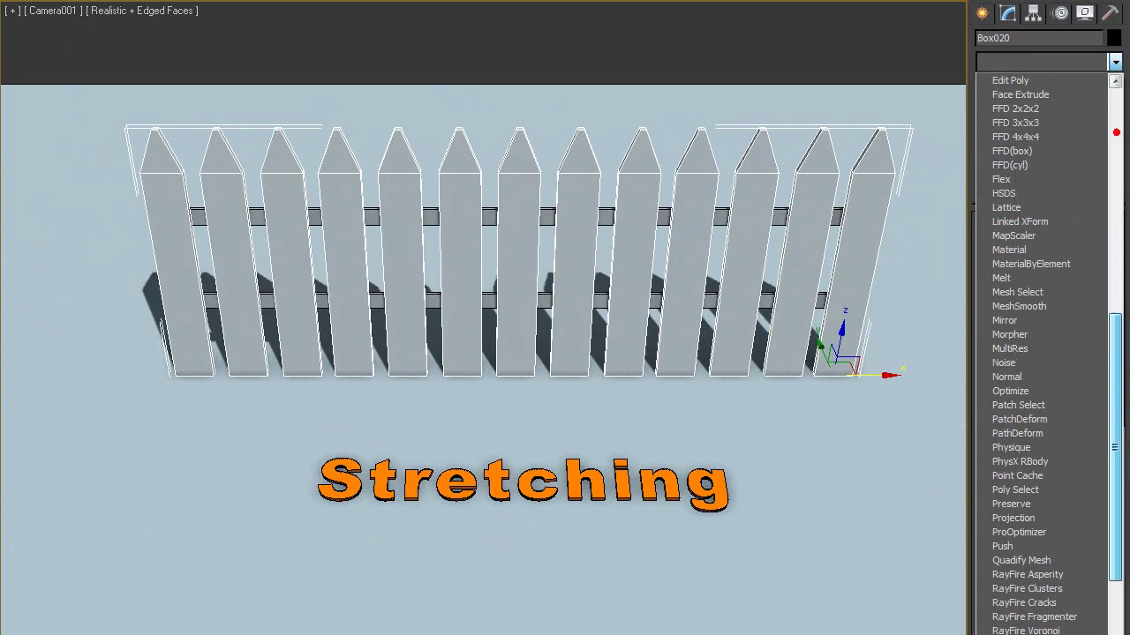
pyautogui.scroll(-1, 1116, 132)
pyautogui.click(1079, 613)
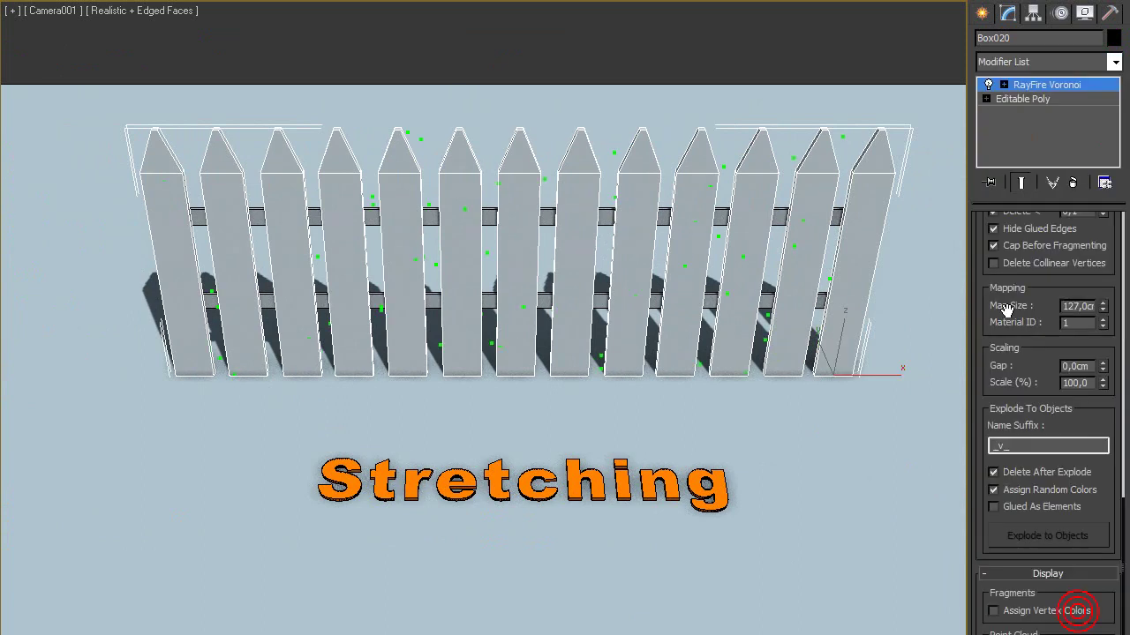
pyautogui.scroll(15, 982, 281)
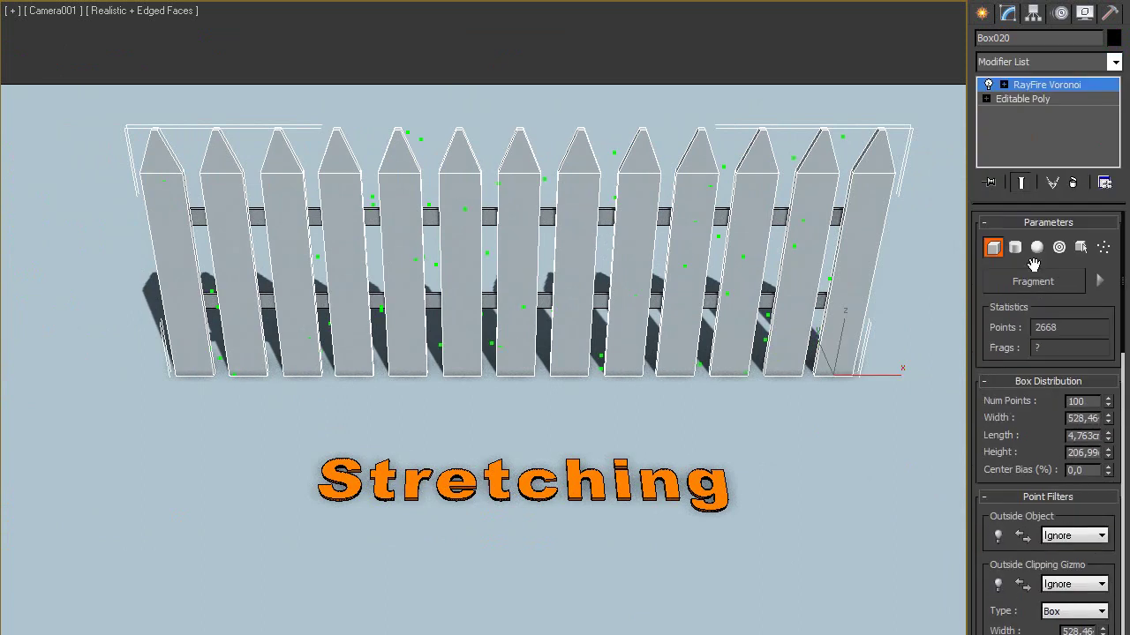
# Fragment the fence pickets and set the number of box distribution points to 500.
pyautogui.click(1028, 282)
pyautogui.doubleClick(1079, 401)
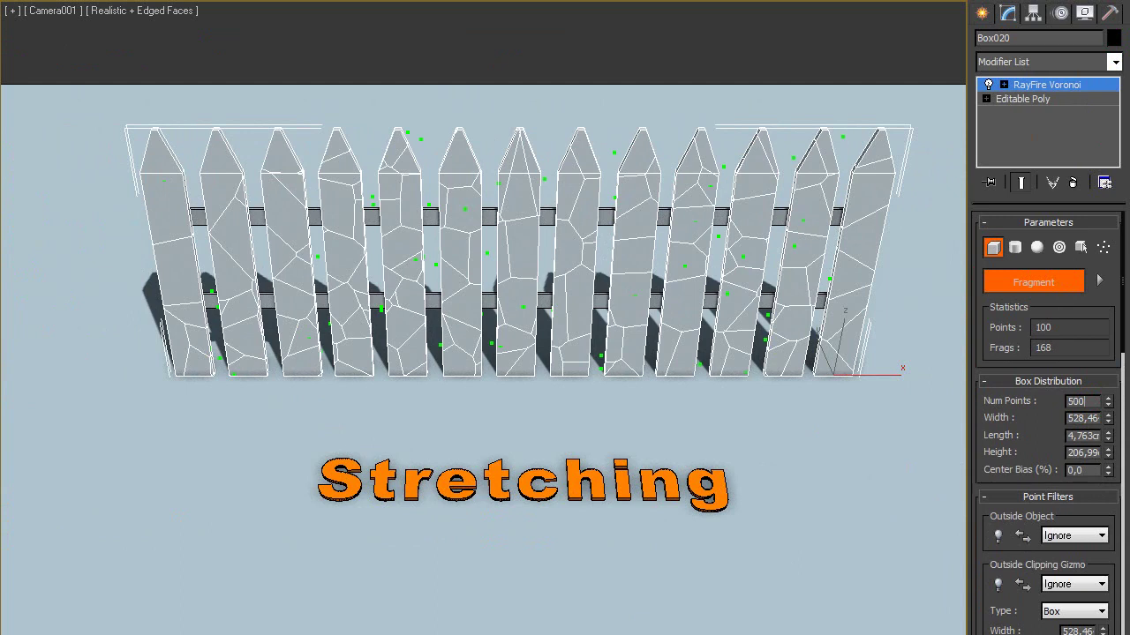
pyautogui.press('Return')
# Stretch the pickets' fragments along Z by 94% so that they resemble wood splinters.
pyautogui.scroll(-12, 981, 481)
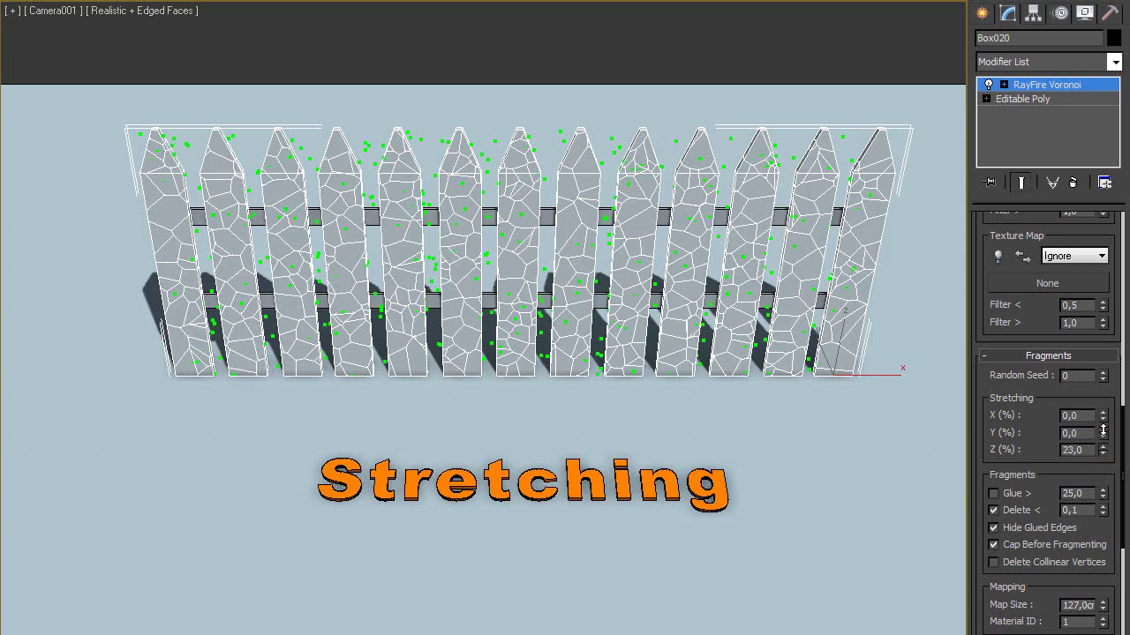
pyautogui.moveTo(1103, 430)
pyautogui.mouseDown()
pyautogui.moveTo(1103, 413)
pyautogui.moveTo(1102, 432)
pyautogui.mouseUp()
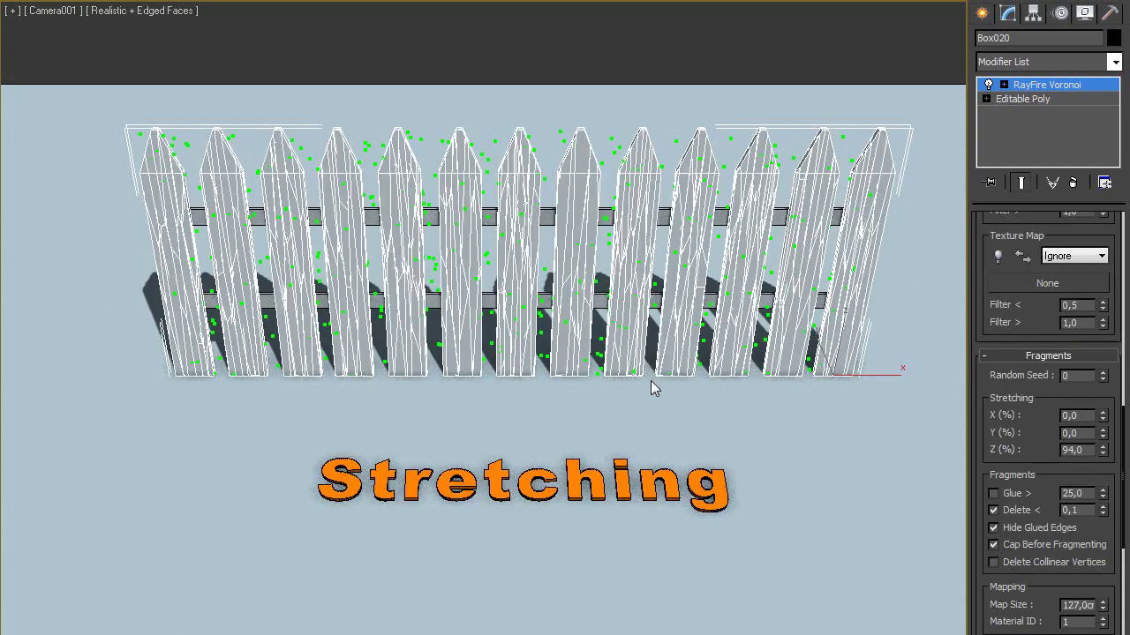
pyautogui.click(677, 420)
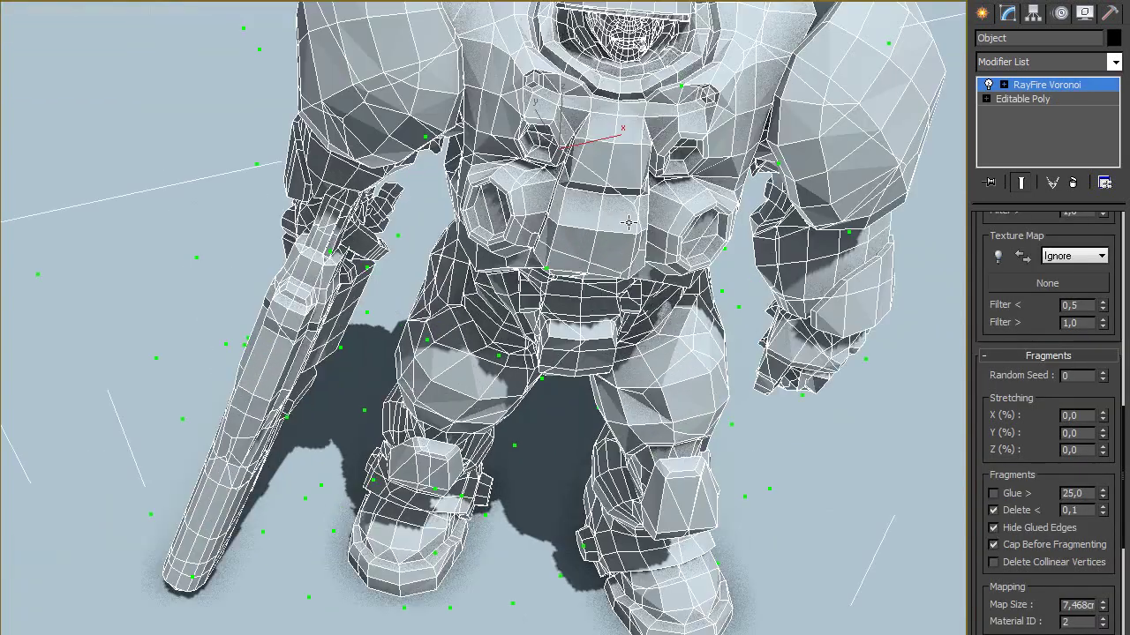
# Examine the robot's mesh and Voronoi parameters, and check its two-part Multi/Sub-Object material in the Material Editor.
pyautogui.scroll(3, 534, 235)
pyautogui.scroll(6, 1058, 418)
pyautogui.scroll(5, 1058, 418)
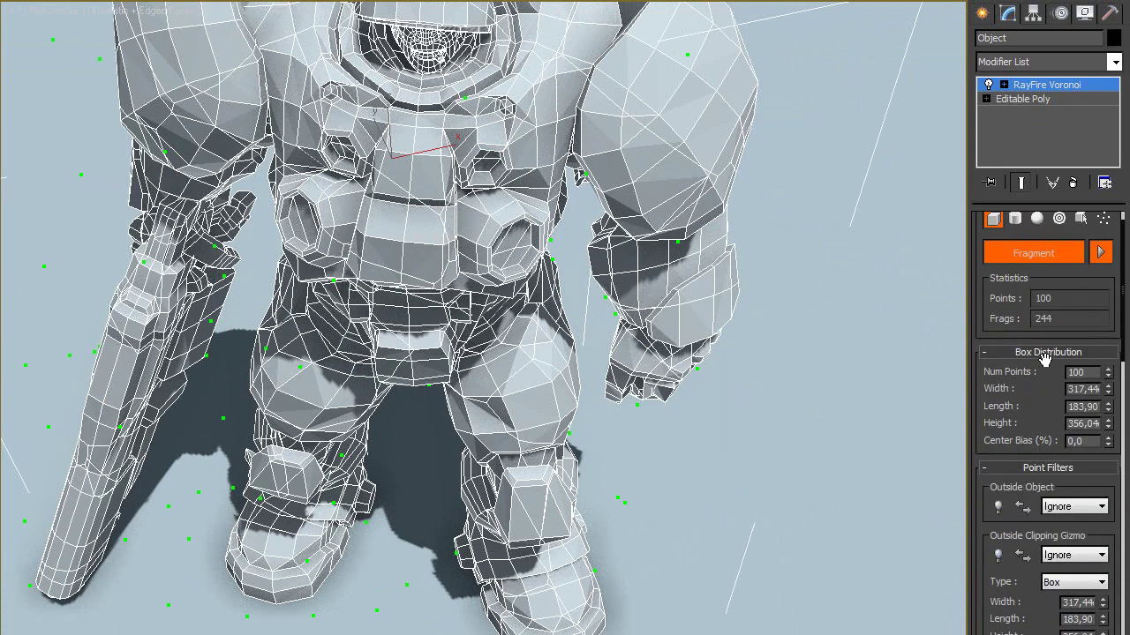
pyautogui.scroll(-5, 1044, 455)
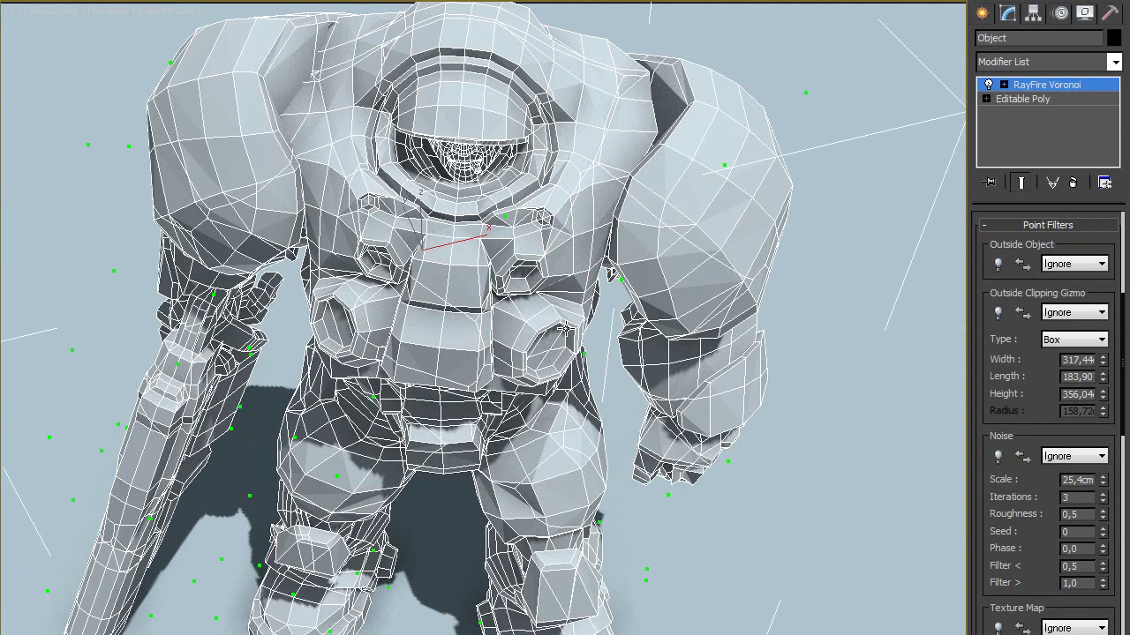
pyautogui.keyDown('alt'); pyautogui.moveTo(532, 355); pyautogui.dragTo(559, 337, button='middle'); pyautogui.keyUp('alt')
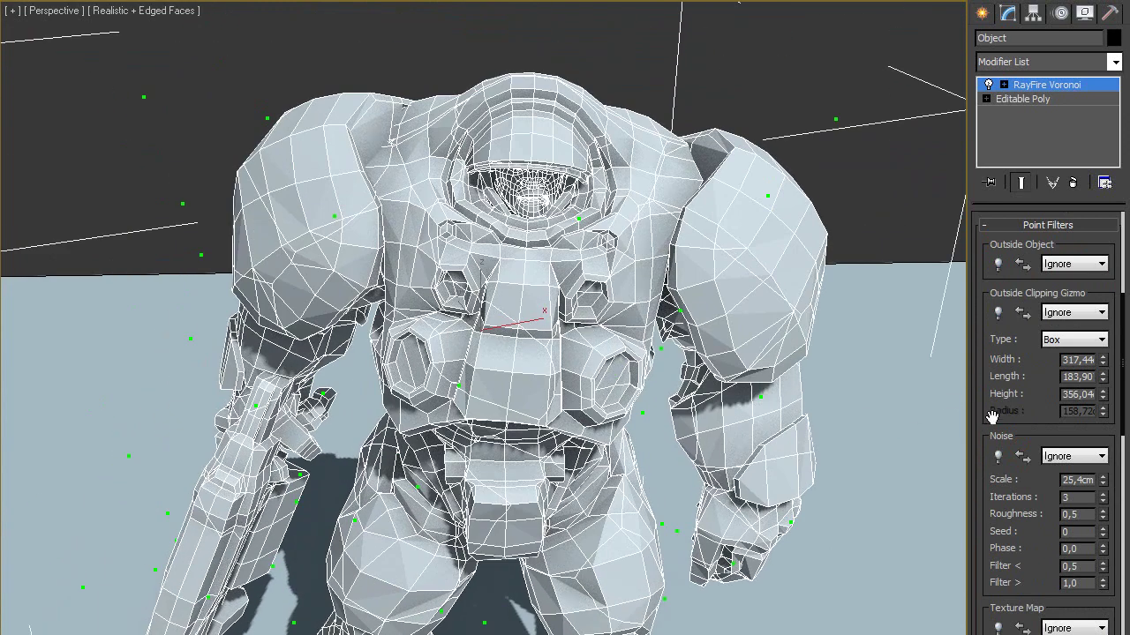
pyautogui.press('m')
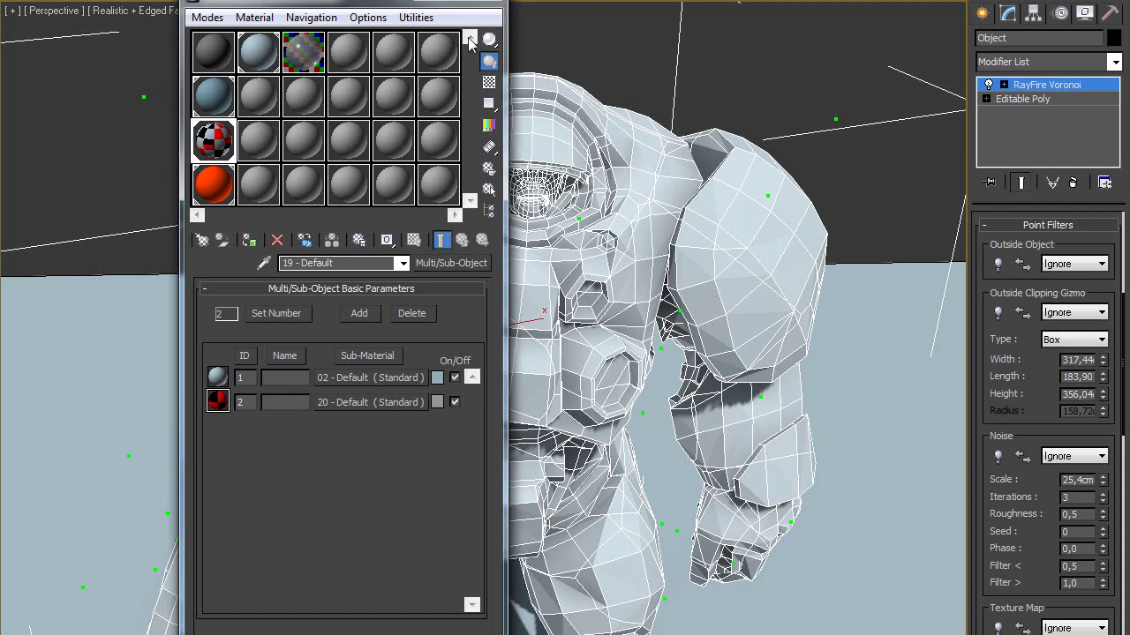
pyautogui.press('m')
# Set the Scale of the robot's fragments to 81% to open up their inner faces.
pyautogui.moveTo(1000, 425); pyautogui.dragTo(999, 233)
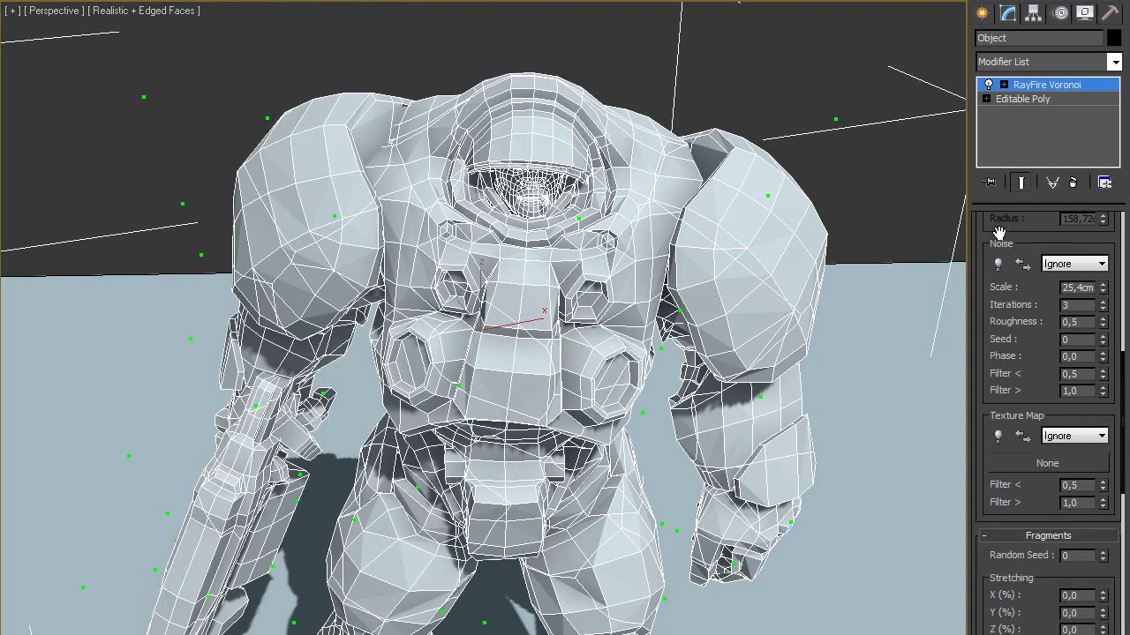
pyautogui.scroll(-6, 1010, 498)
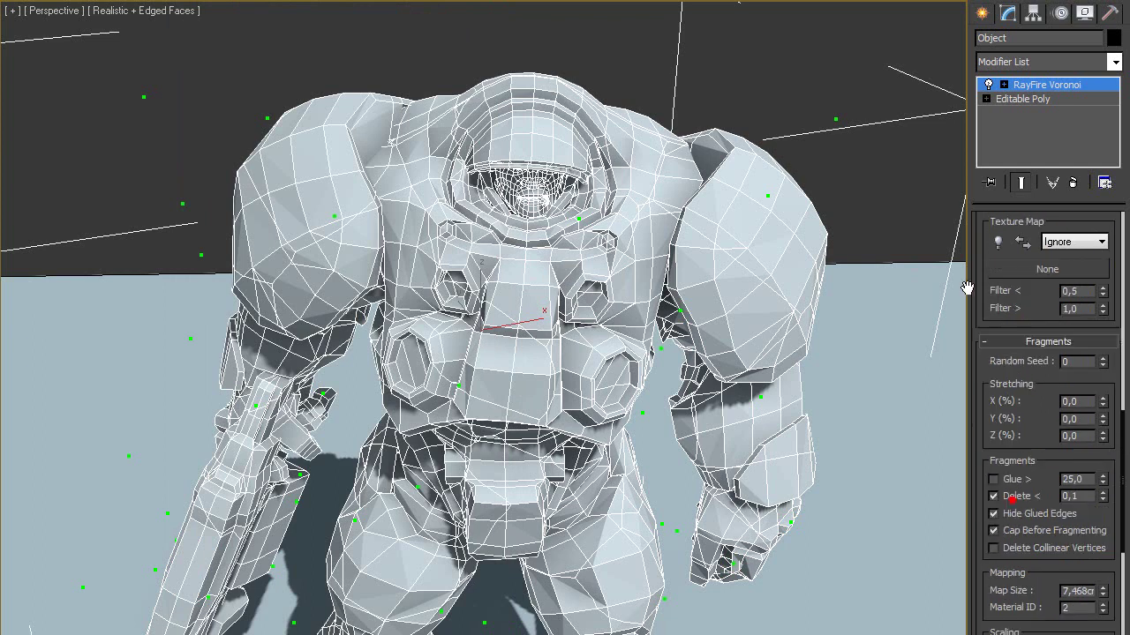
pyautogui.moveTo(992, 460); pyautogui.dragTo(1023, 405)
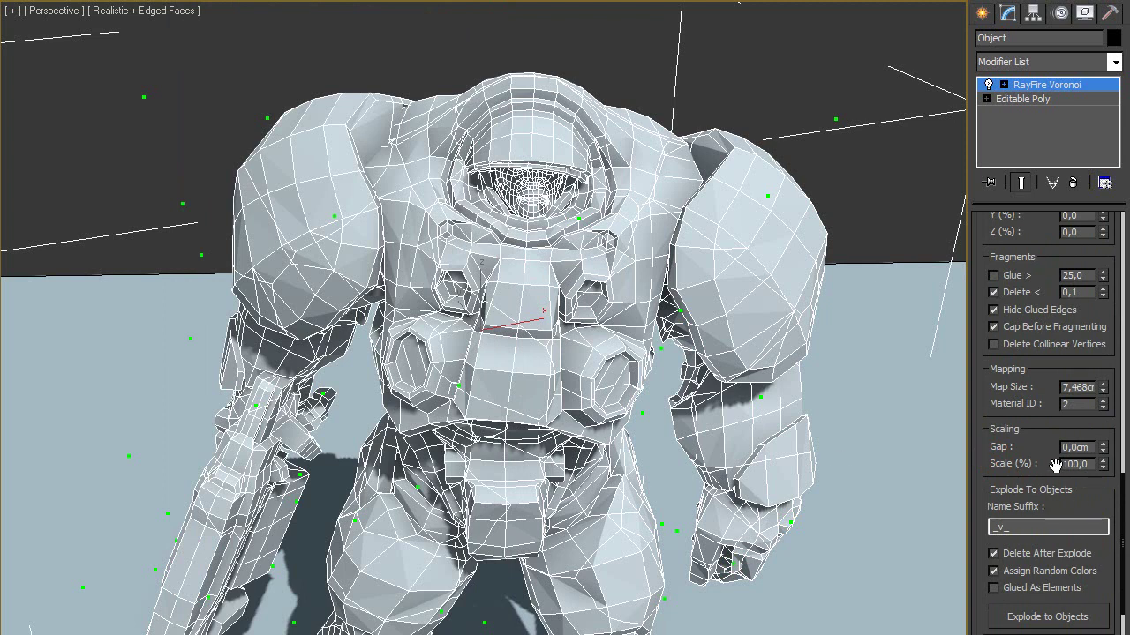
pyautogui.moveTo(1102, 463); pyautogui.dragTo(1100, 479)
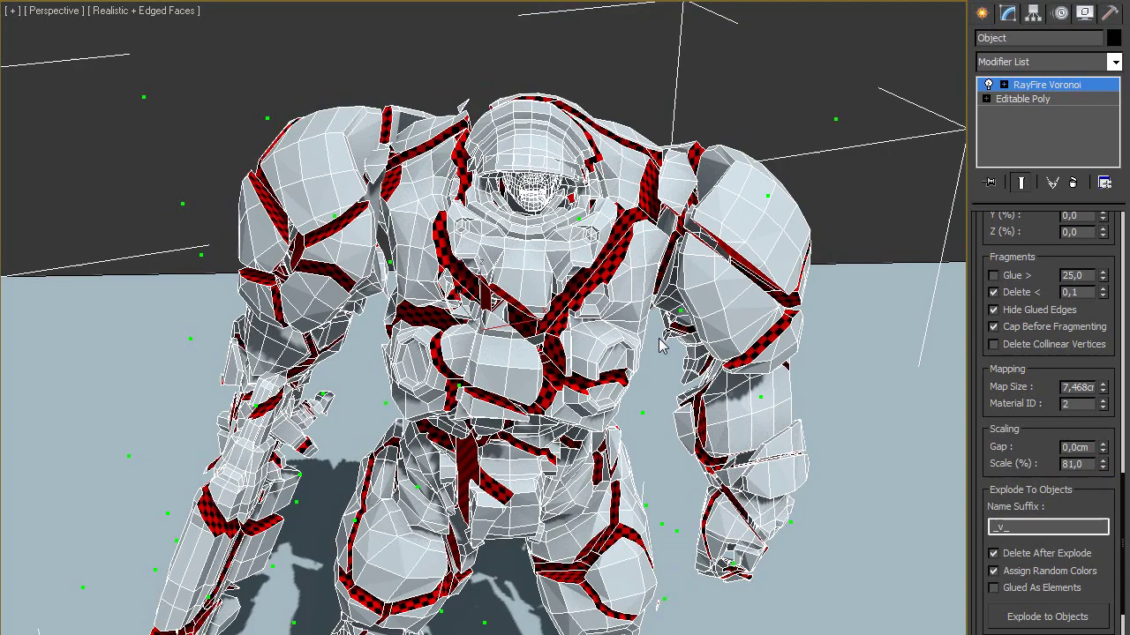
# Try Material ID 1 on the robot's inner faces, restore ID 2, and set the Map Size to 8,514 cm.
pyautogui.scroll(3, 660, 339)
pyautogui.moveTo(546, 191); pyautogui.dragTo(573, 337, button='middle')
pyautogui.scroll(2, 573, 334)
pyautogui.scroll(2, 429, 330)
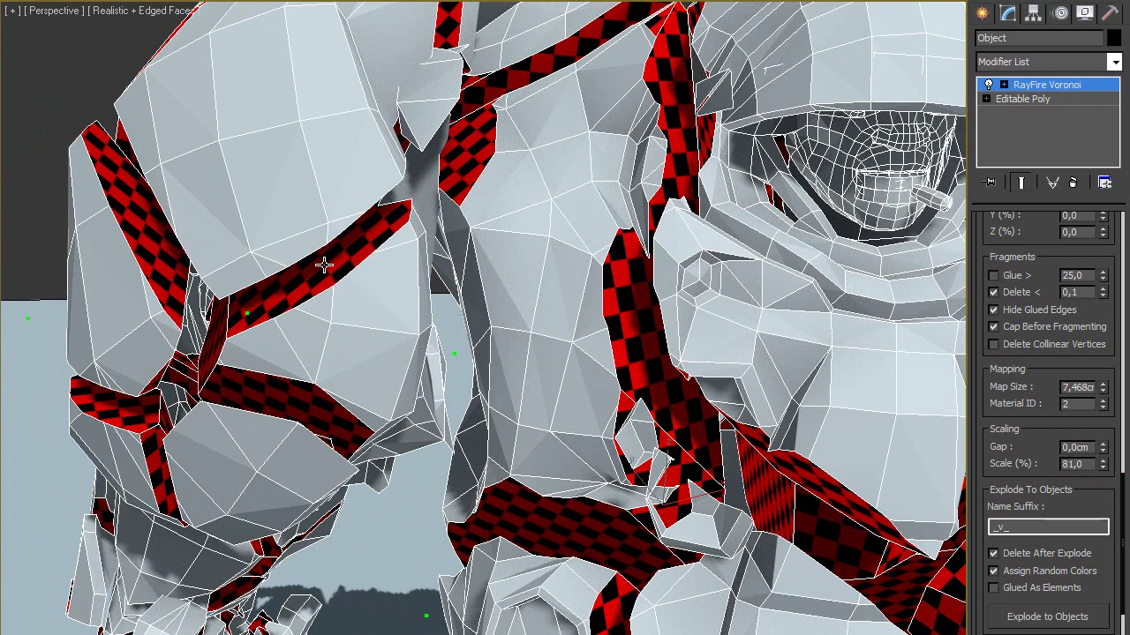
pyautogui.click(1102, 407)
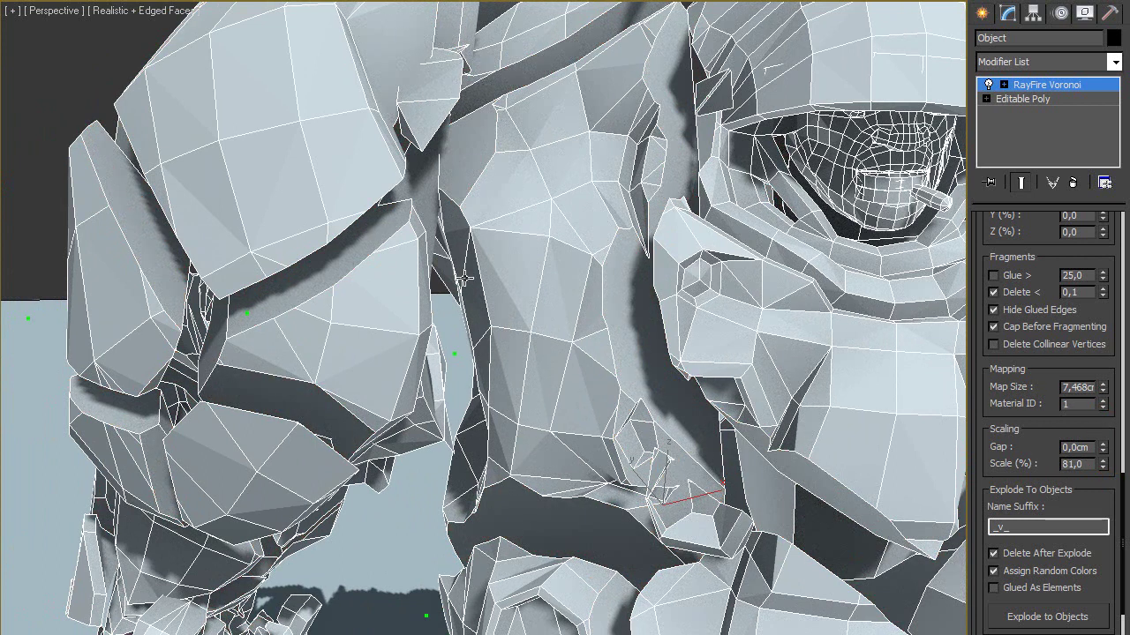
pyautogui.click(1103, 400)
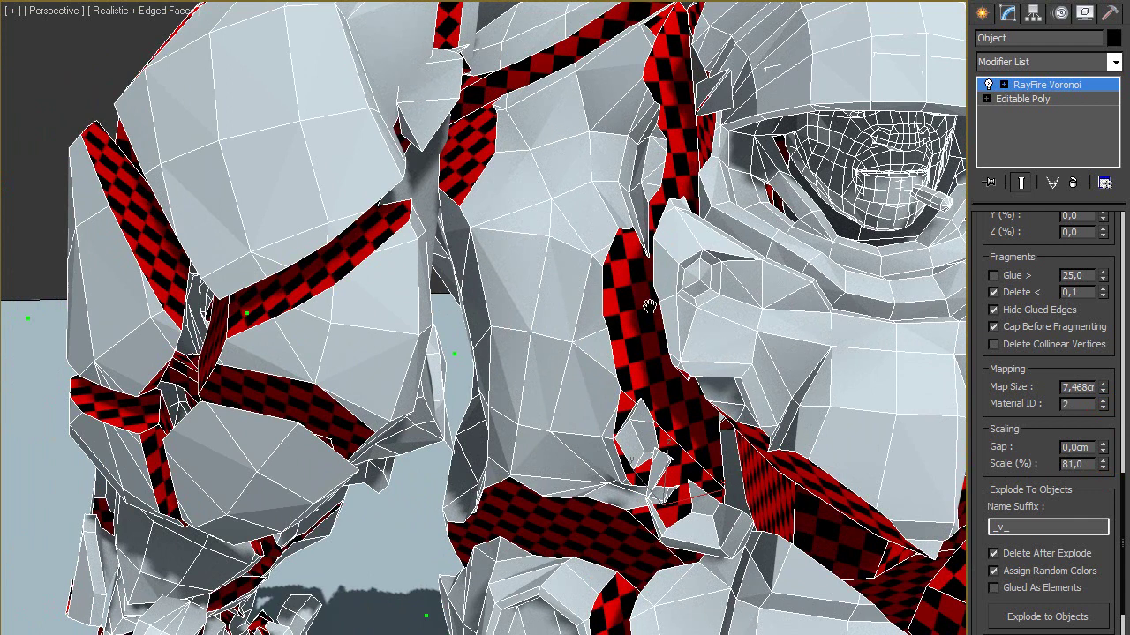
pyautogui.moveTo(648, 306); pyautogui.dragTo(535, 255, button='middle')
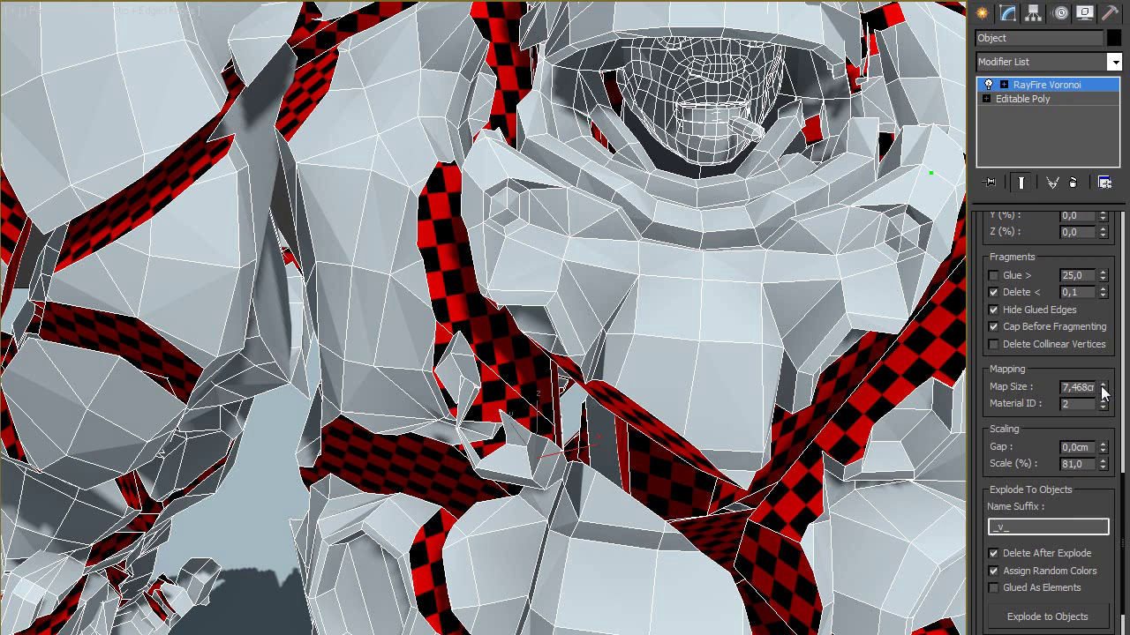
pyautogui.moveTo(1104, 391); pyautogui.dragTo(1125, 378)
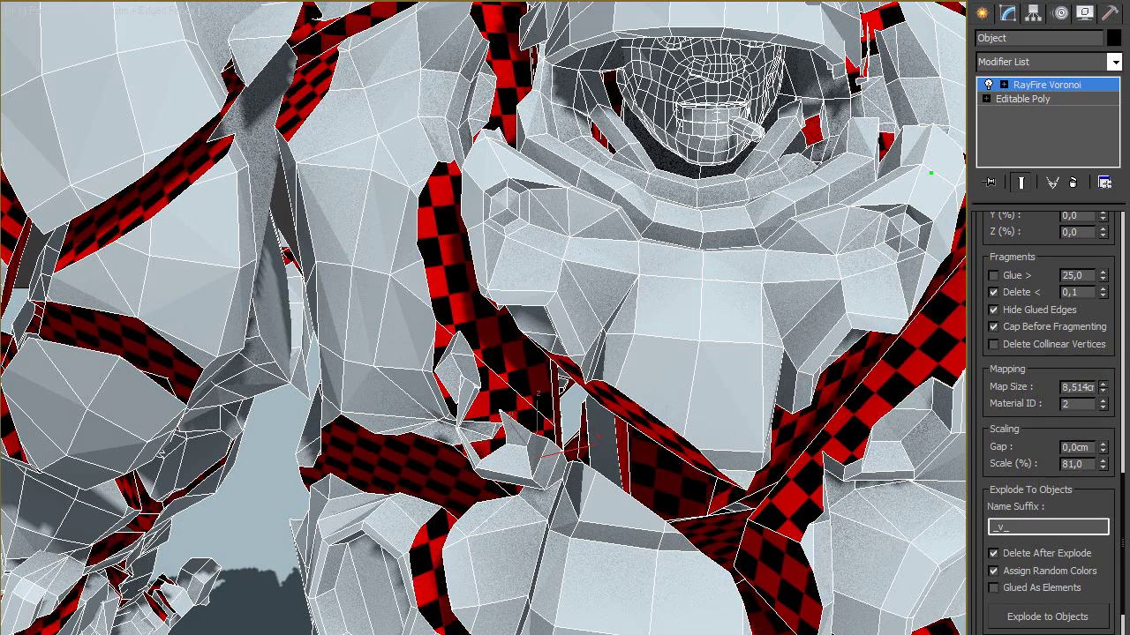
# Reset the robot fragments' Scale to 100% and separate them with a Gap of 2 cm.
pyautogui.moveTo(1074, 435); pyautogui.dragTo(1061, 390)
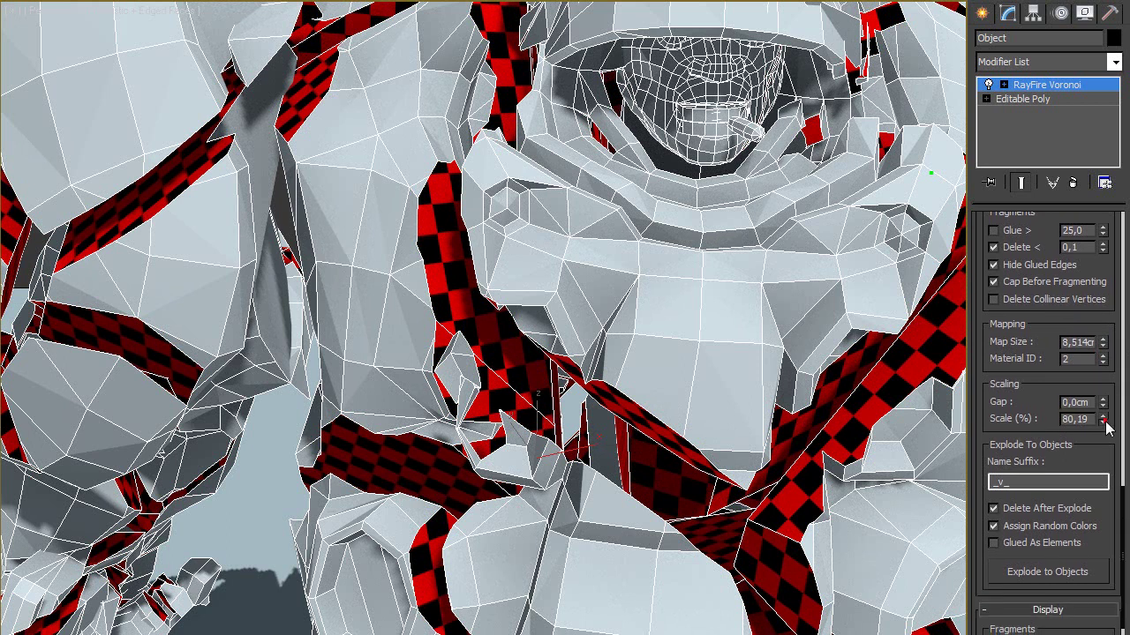
pyautogui.moveTo(1103, 421); pyautogui.dragTo(1105, 391)
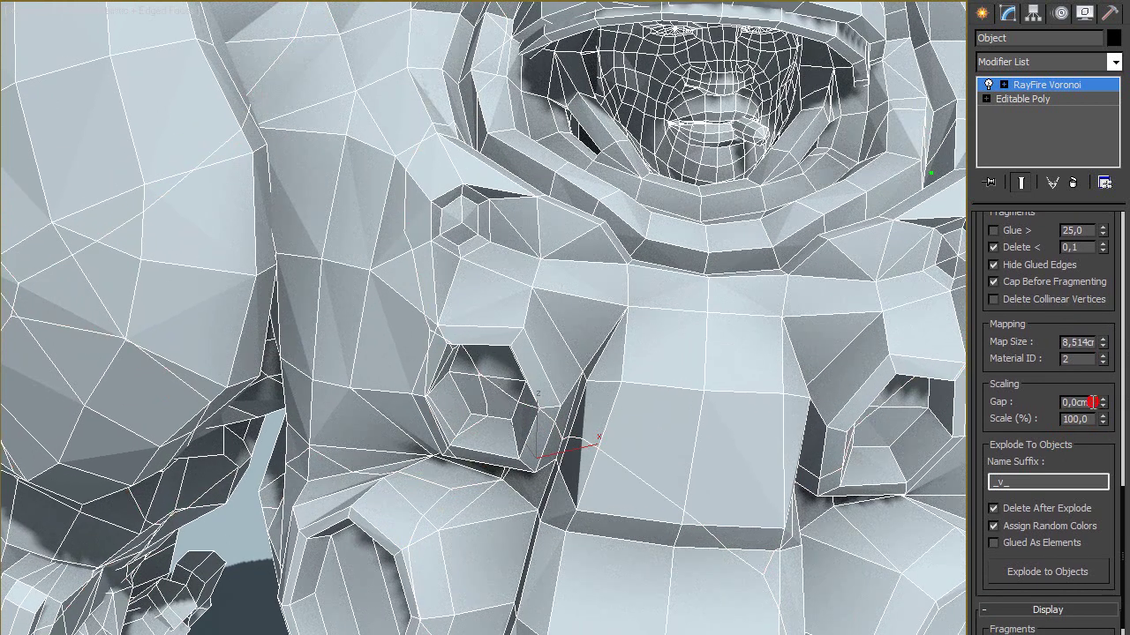
pyautogui.click(1092, 401)
pyautogui.write('2')
pyautogui.press('Return')
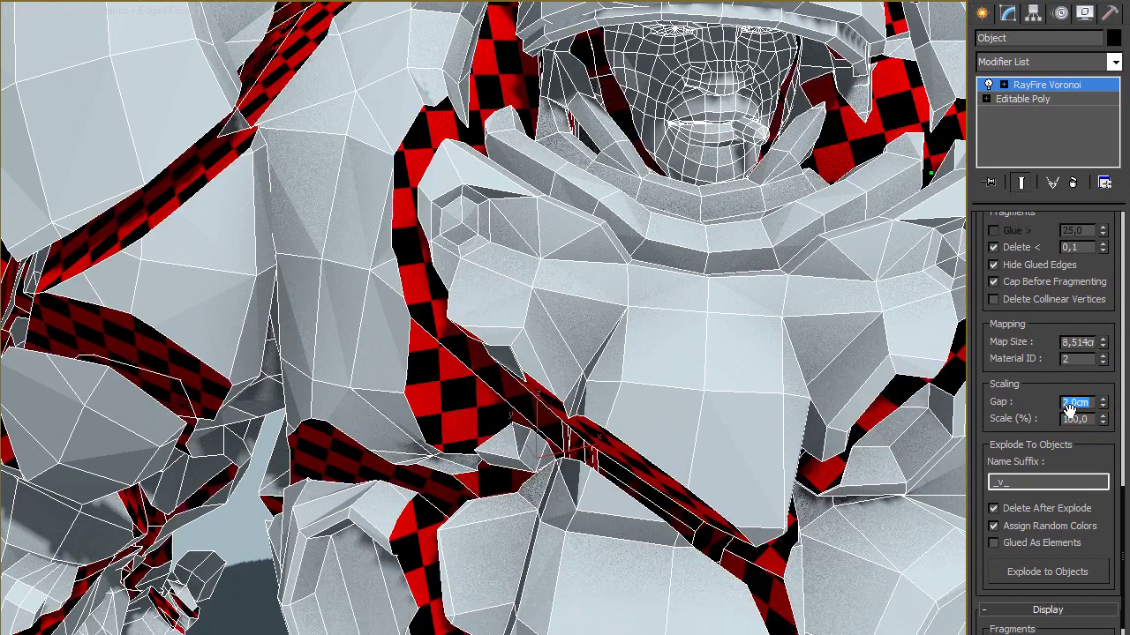
# Examine the robot's gapped fragments and look through the modifier's Scaling, Explode To Objects and Display settings.
pyautogui.scroll(-5, 267, 169)
pyautogui.scroll(2, 382, 216)
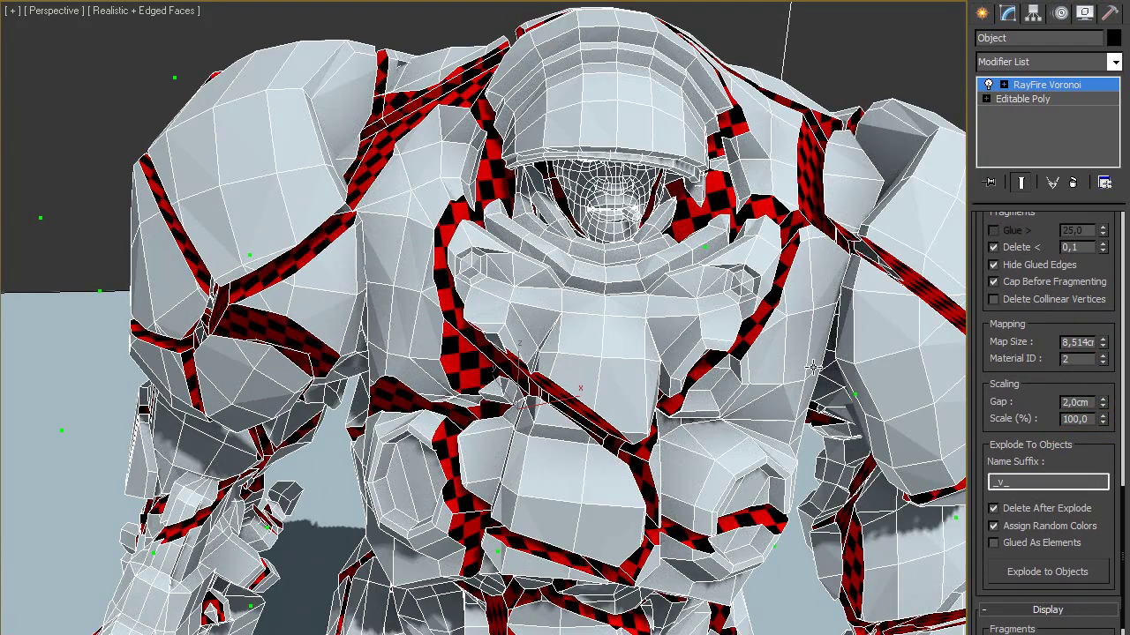
pyautogui.scroll(2, 453, 222)
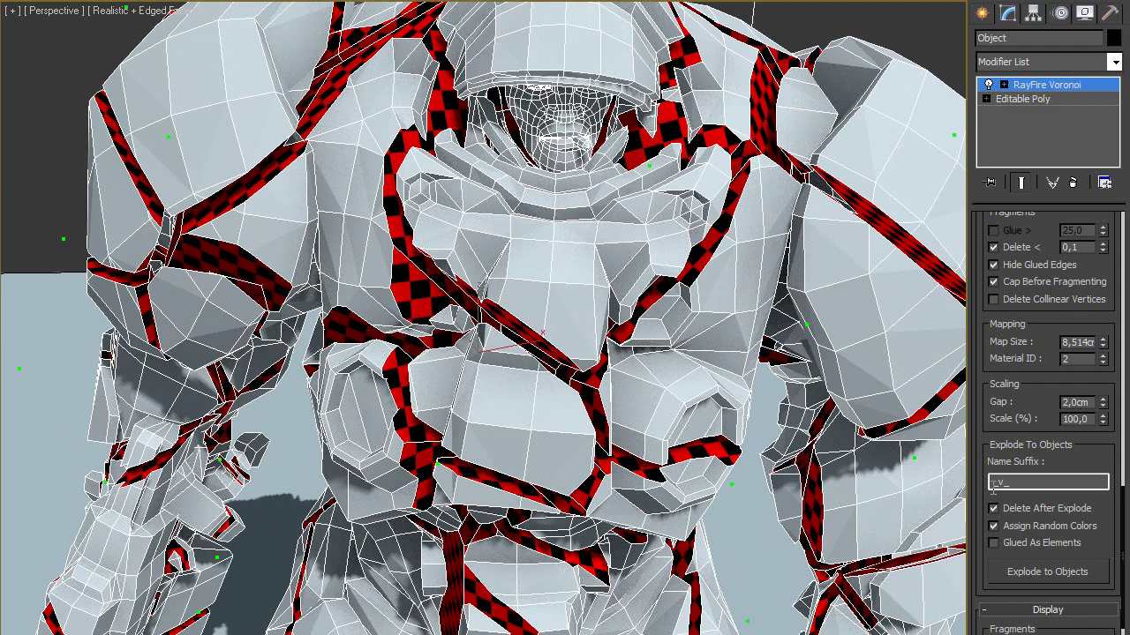
pyautogui.moveTo(1092, 403); pyautogui.dragTo(997, 418)
pyautogui.scroll(-2, 995, 419)
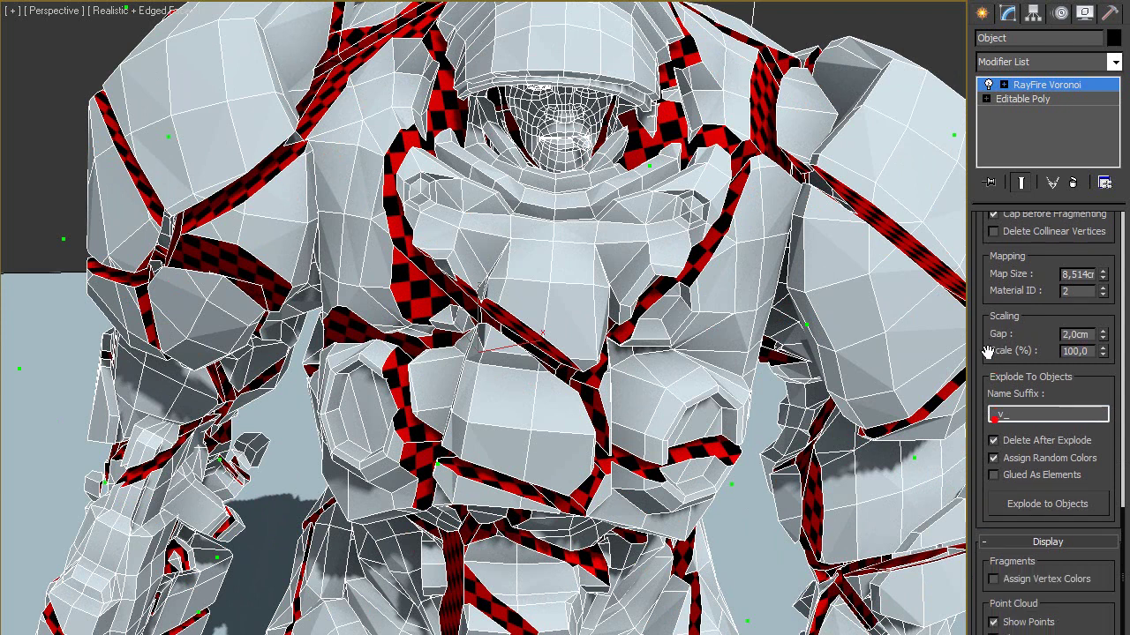
pyautogui.scroll(-1, 988, 362)
pyautogui.scroll(8, 982, 338)
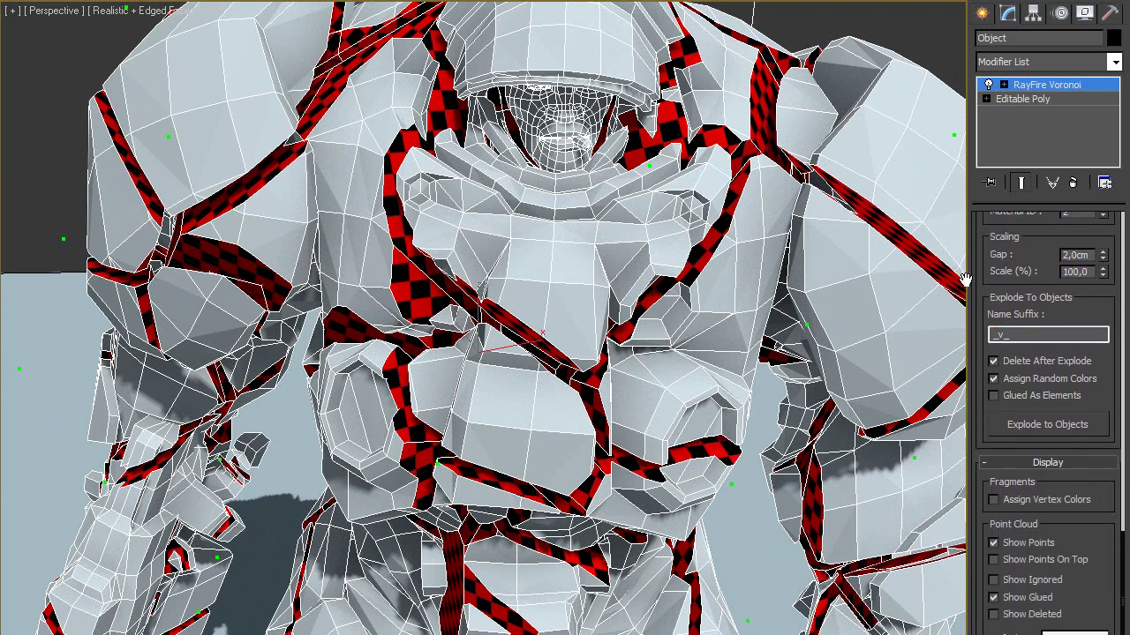
pyautogui.scroll(2, 486, 269)
pyautogui.scroll(-5, 487, 270)
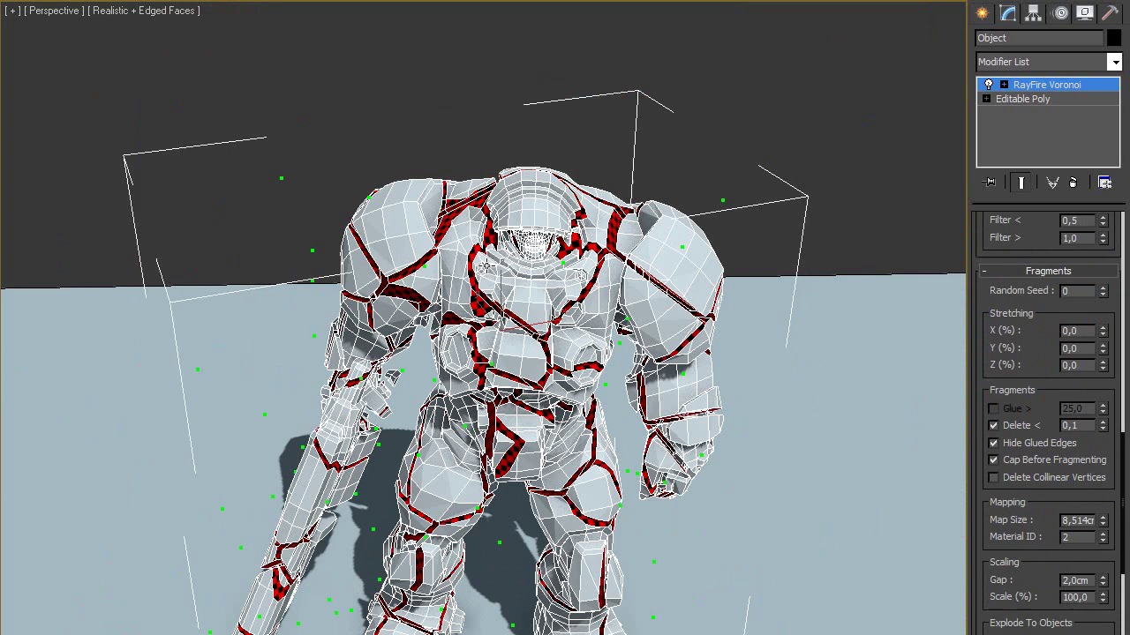